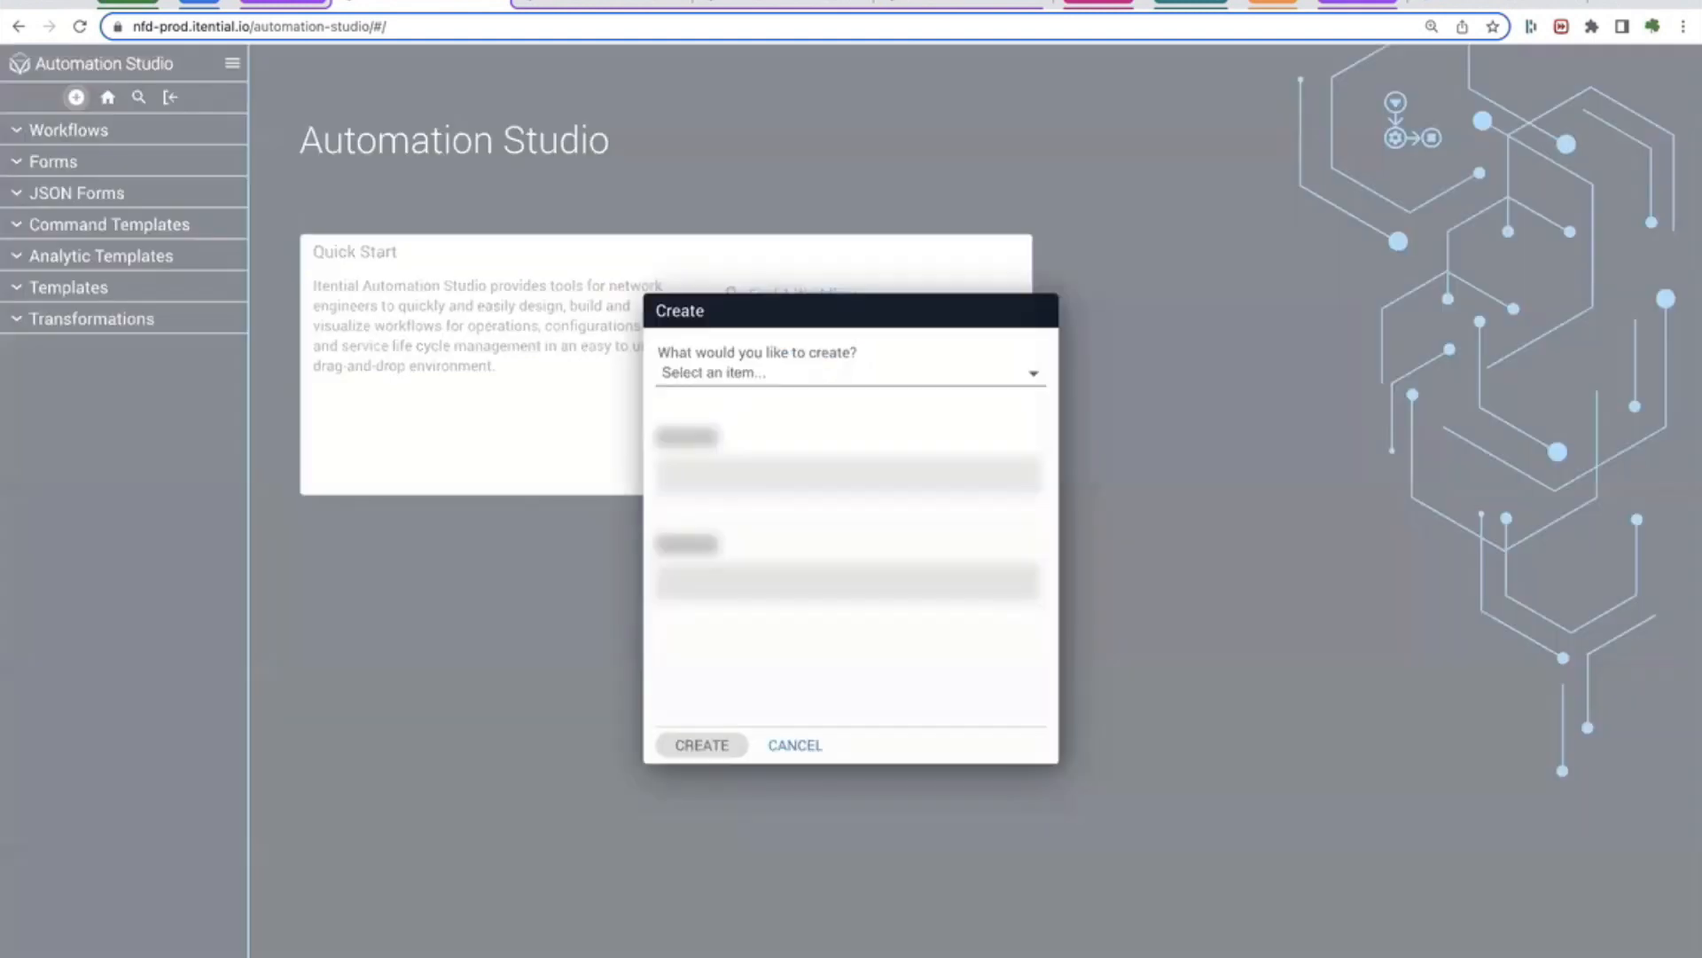
Create a new Command Template named nfd-webapp
click(842, 372)
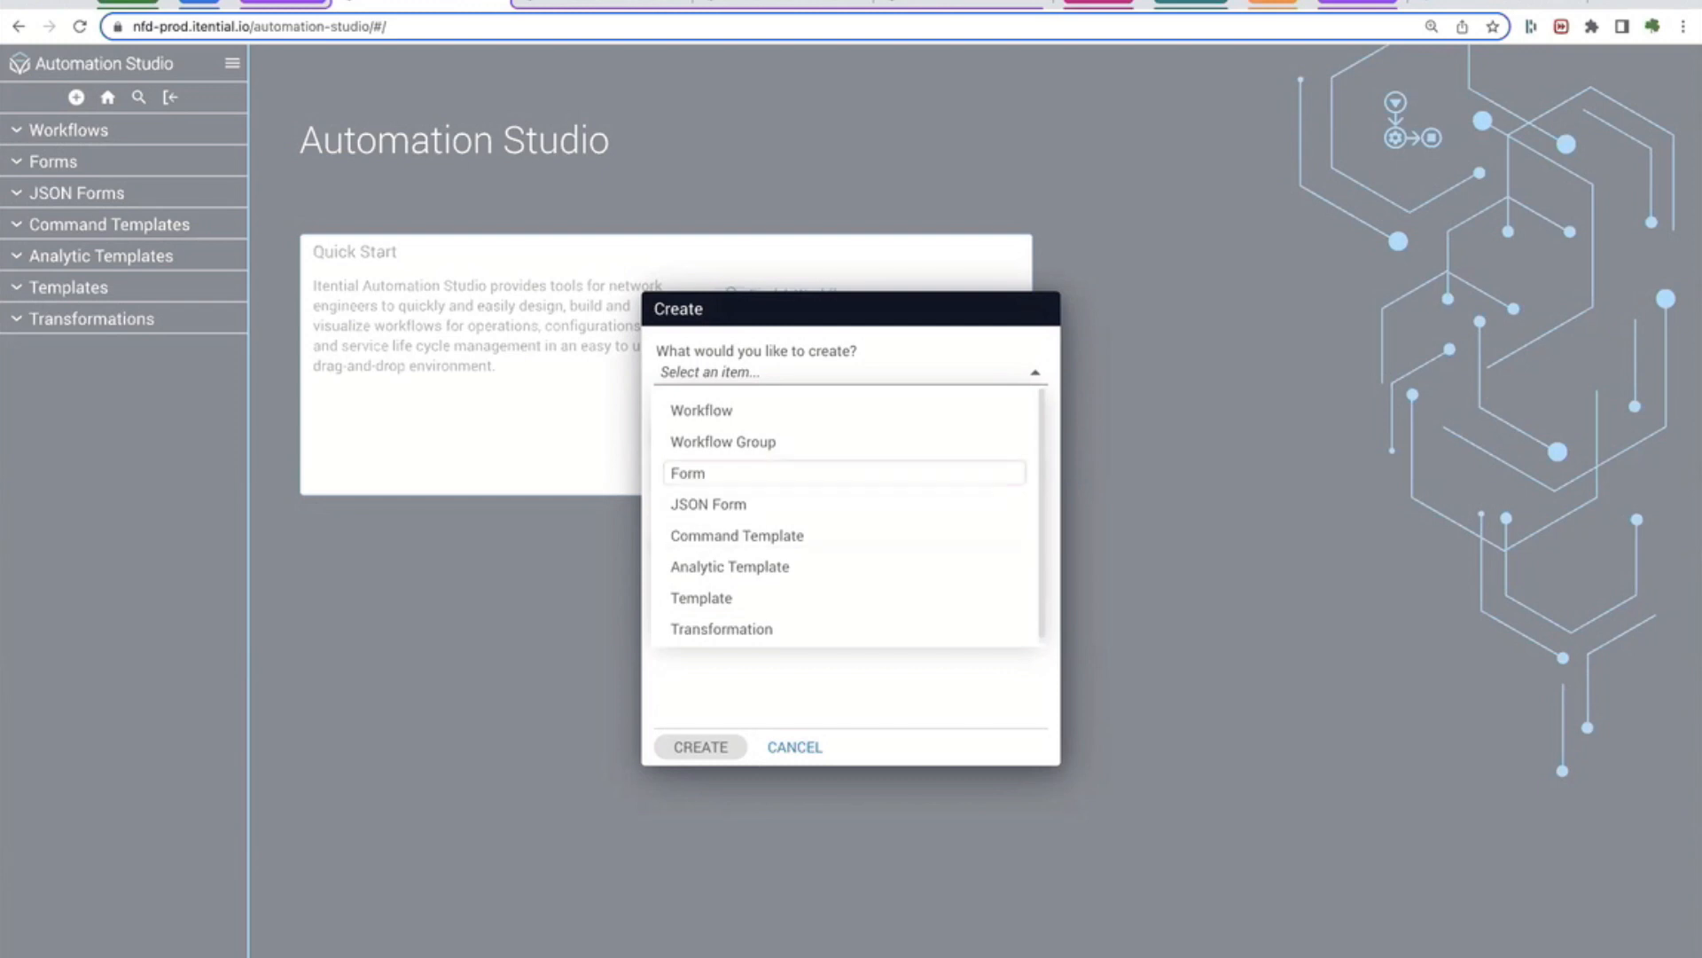
click(738, 536)
click(737, 431)
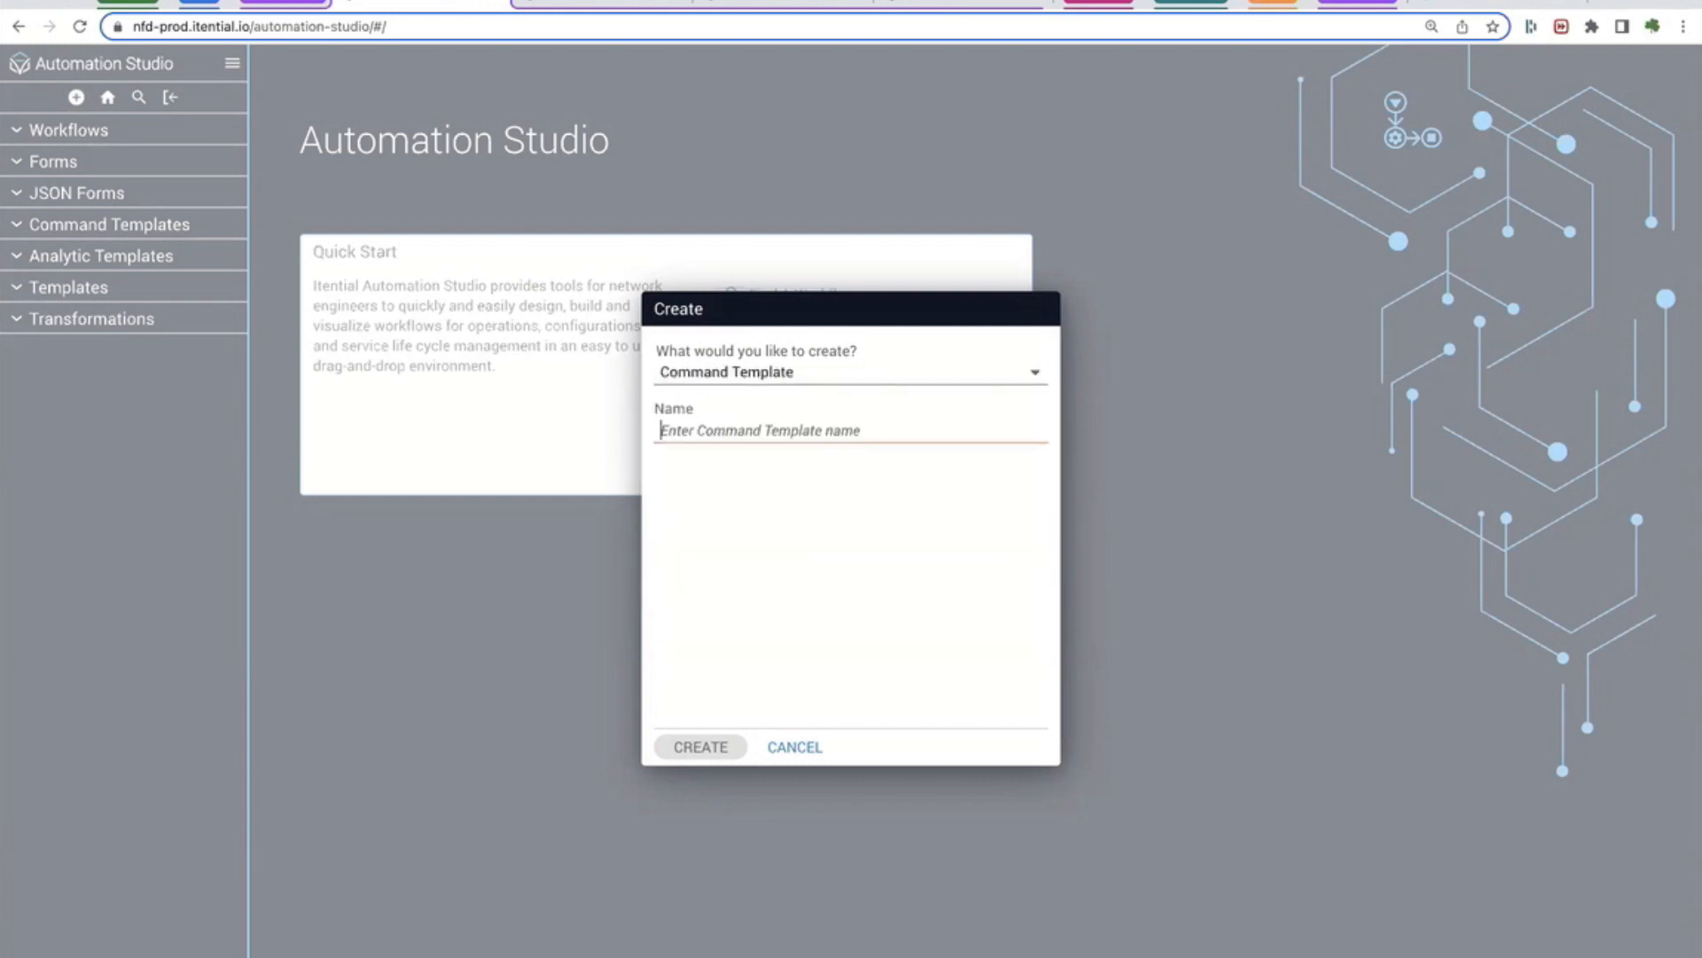
text(nfd-webapp)
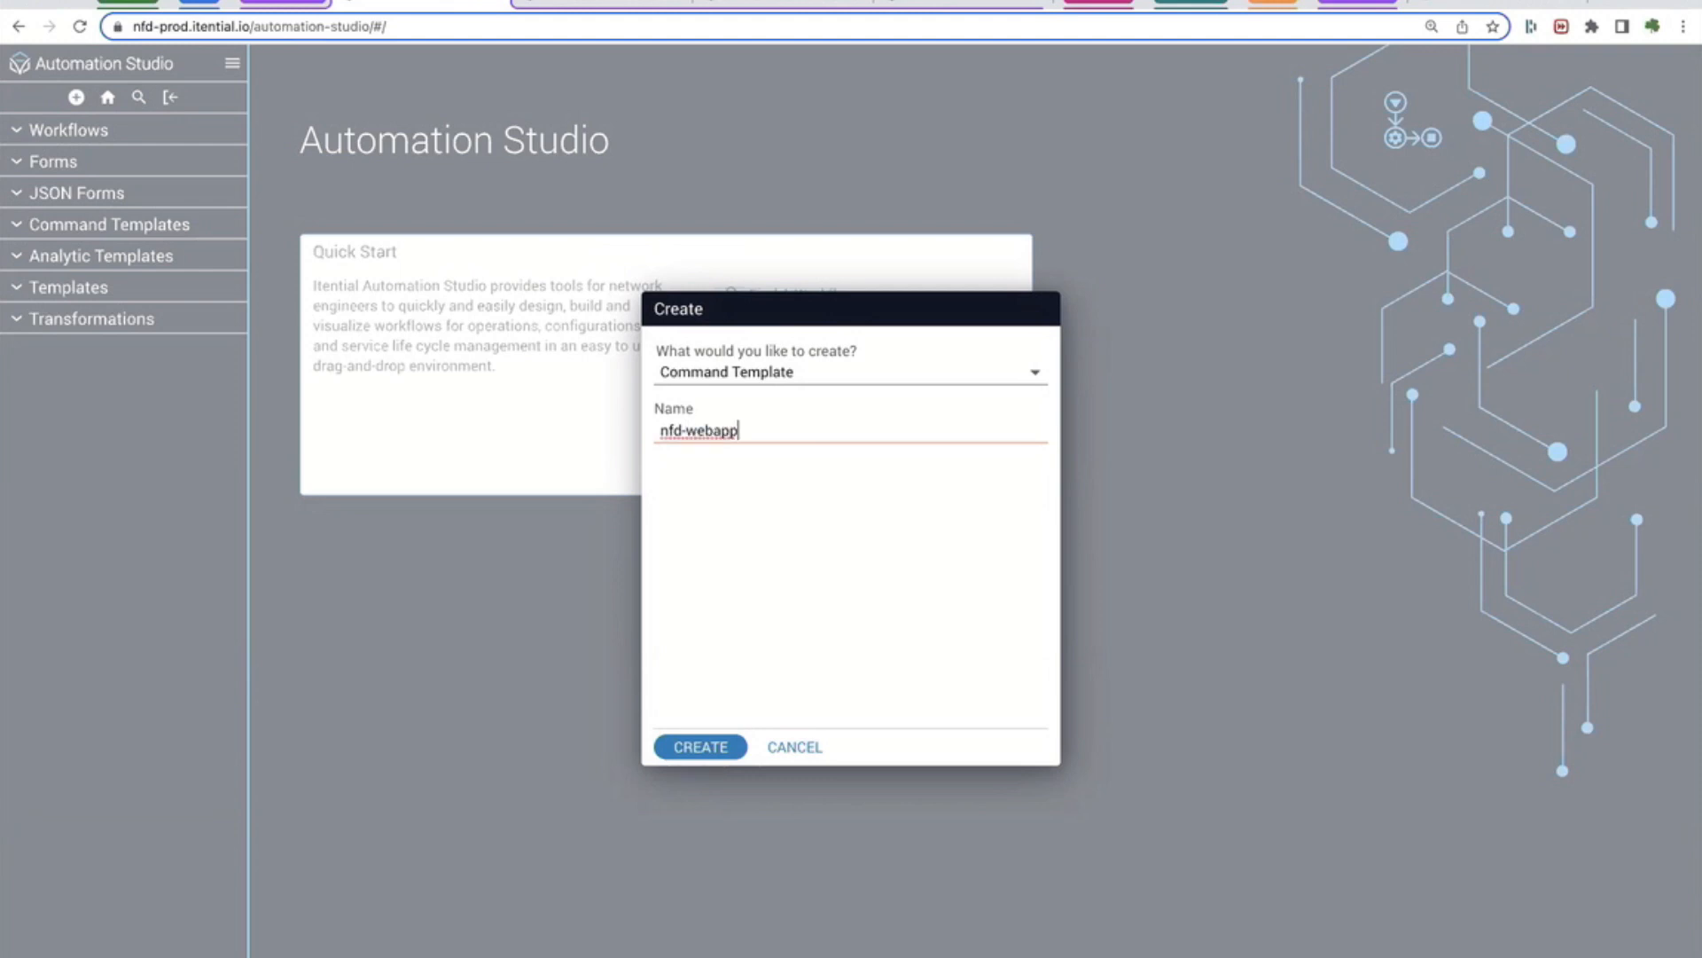
click(701, 746)
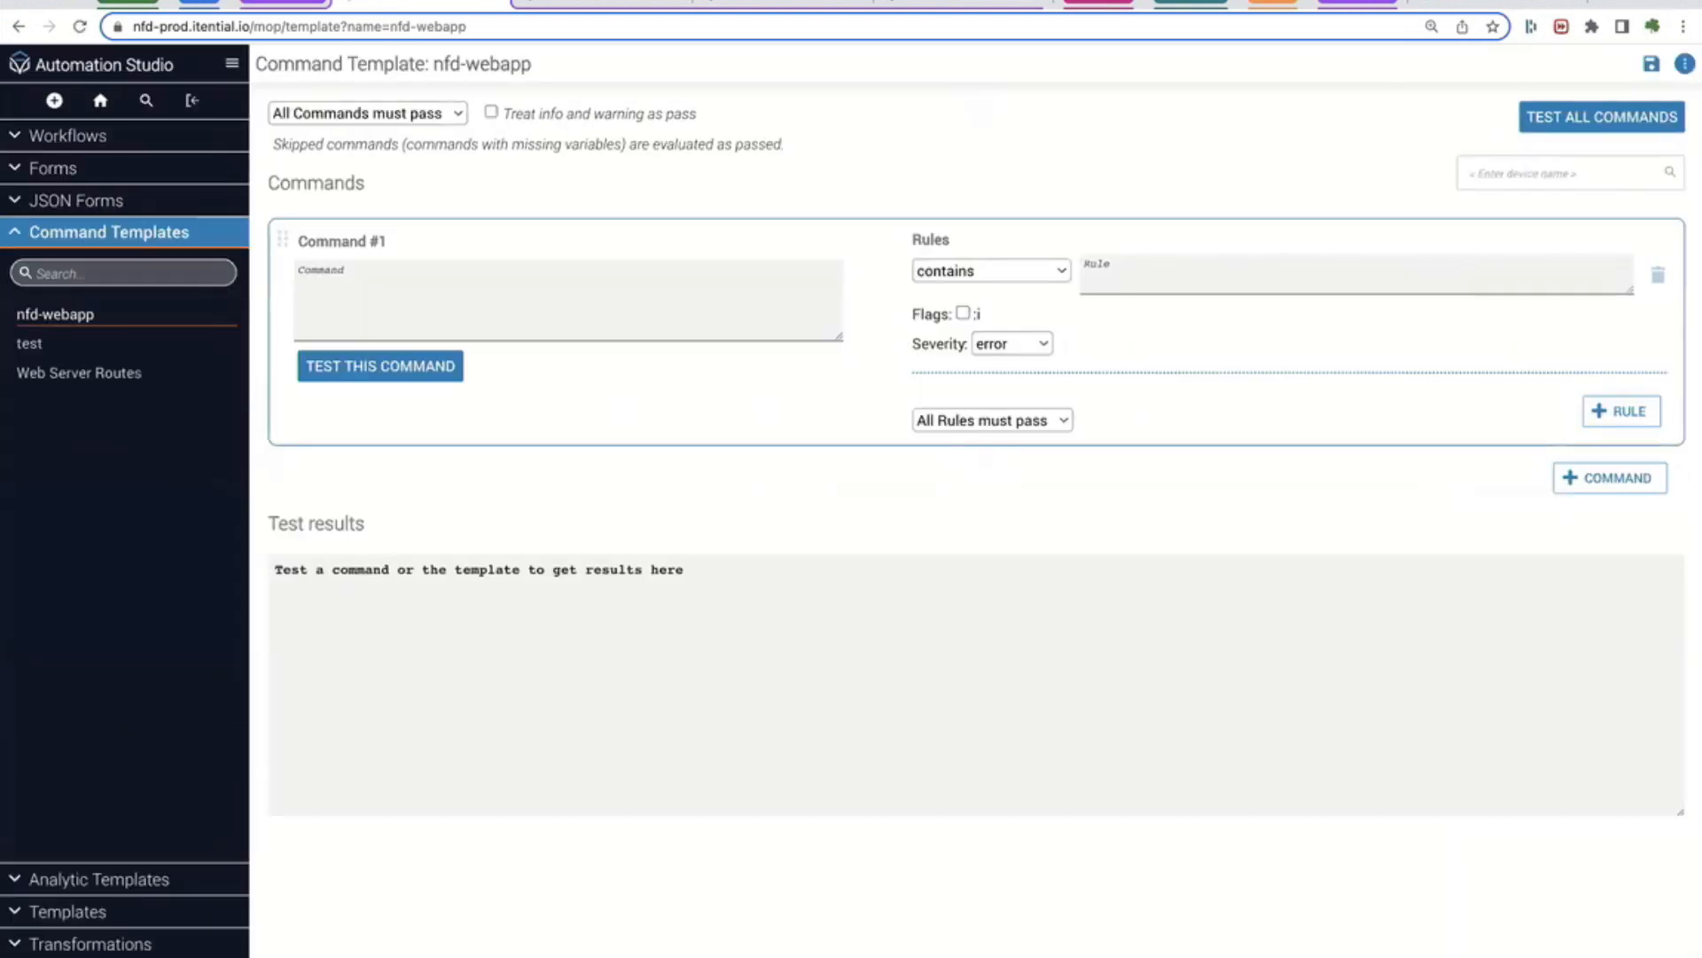
Enter "show version" as Command #1 and add a second command, "show ip int br"
click(299, 270)
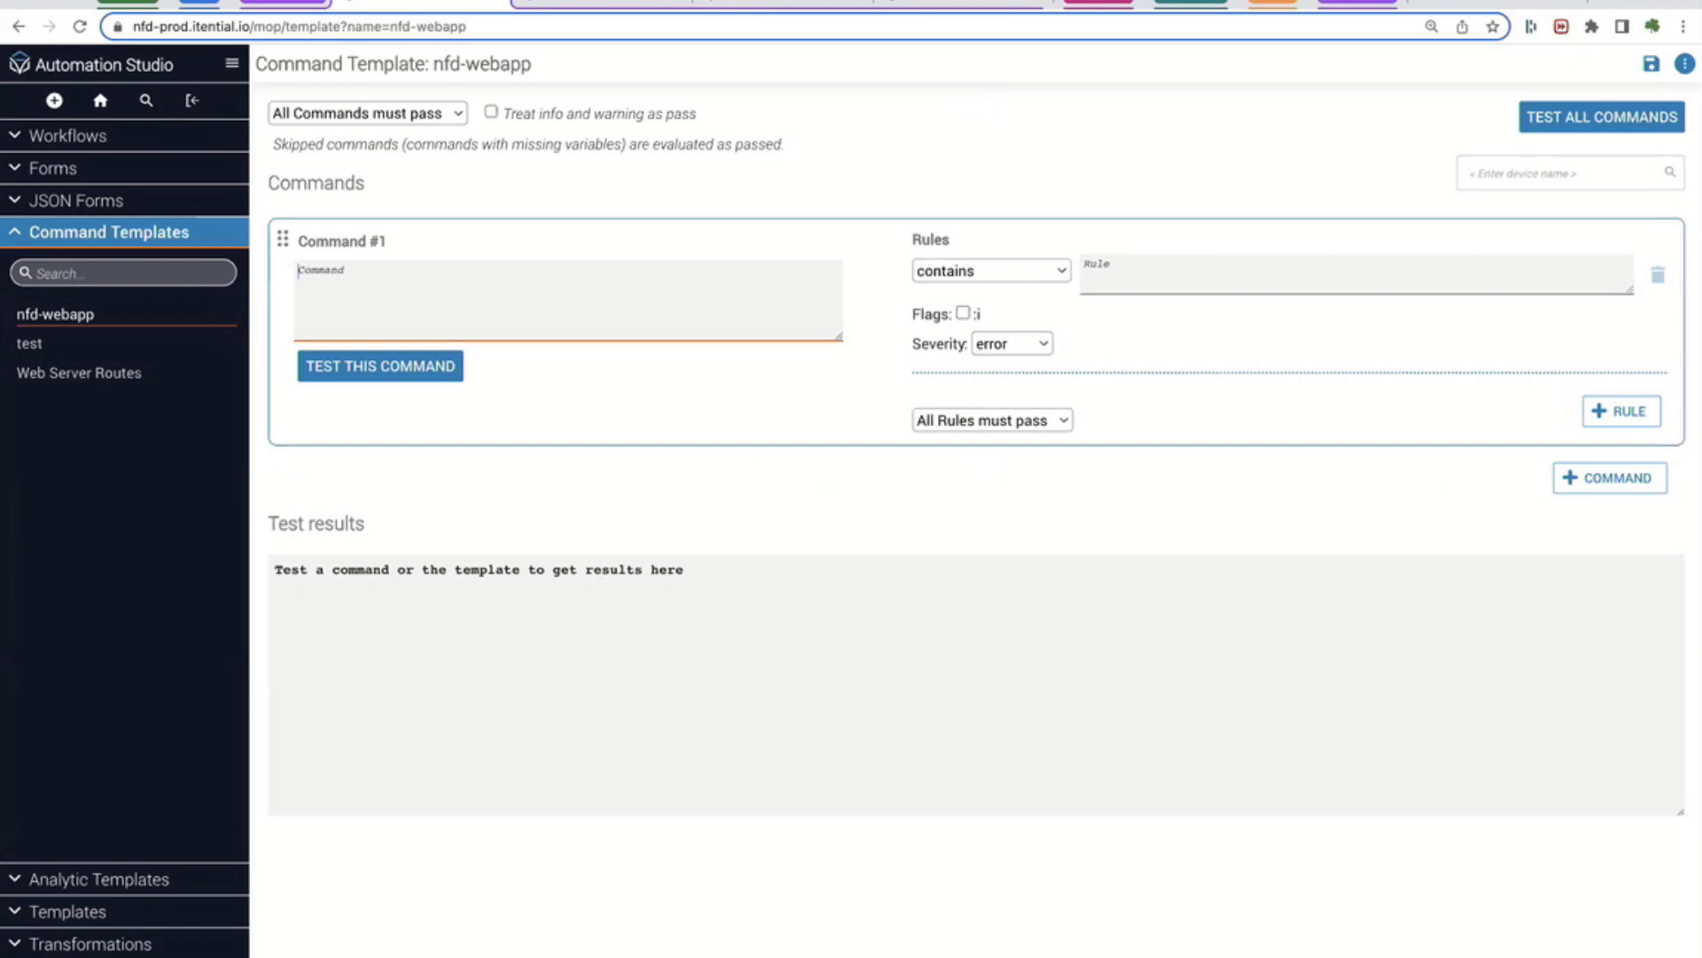
text(show version)
click(1610, 477)
click(565, 542)
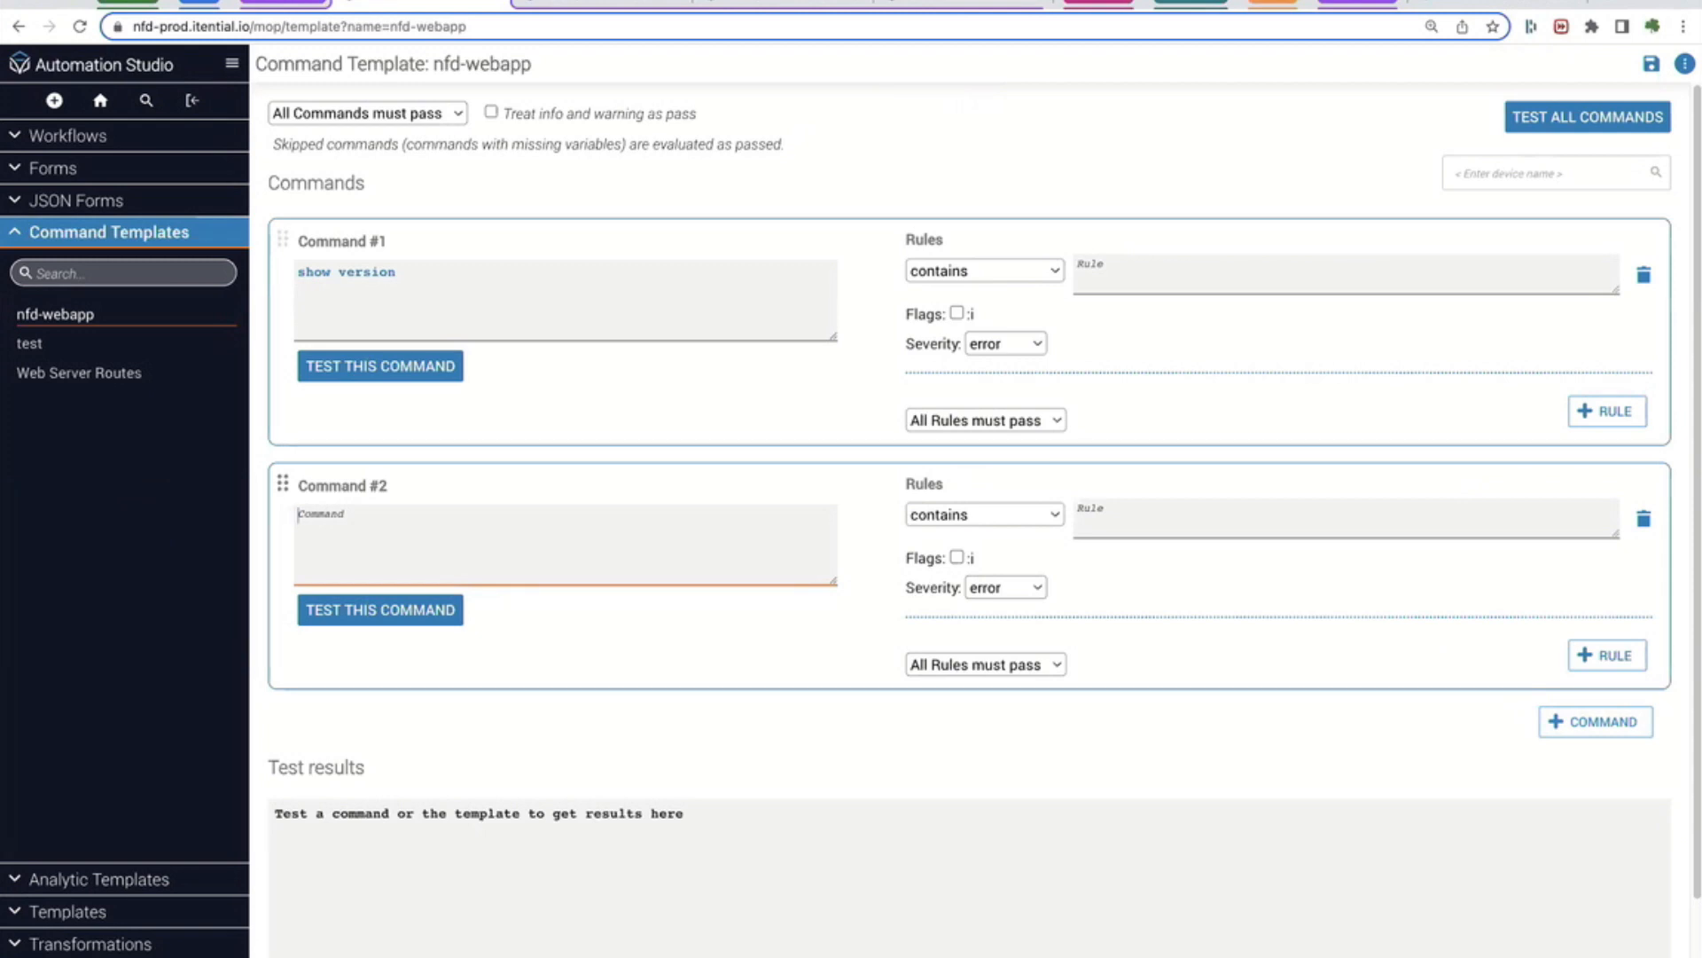
text(show ip int br)
Add two more commands and set Command #3 to "show ip protocols" with a contains rule for "Redistribution Enabled"
click(1596, 721)
click(1596, 953)
scroll(975, 523, up, 3)
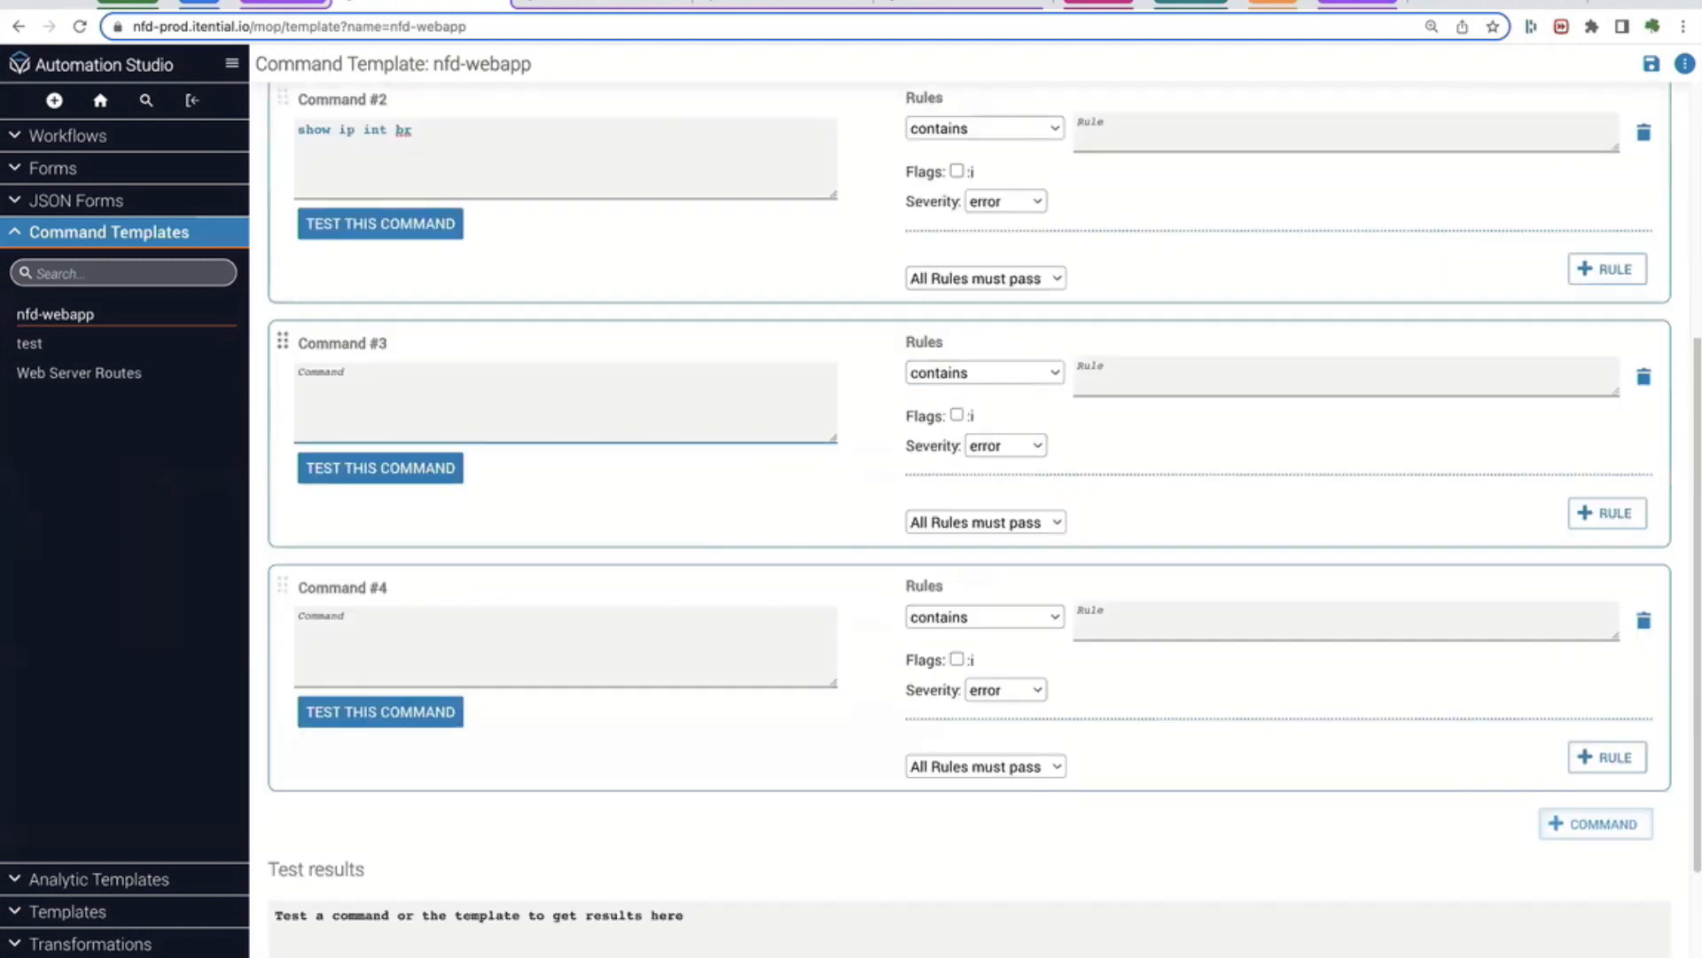
click(565, 437)
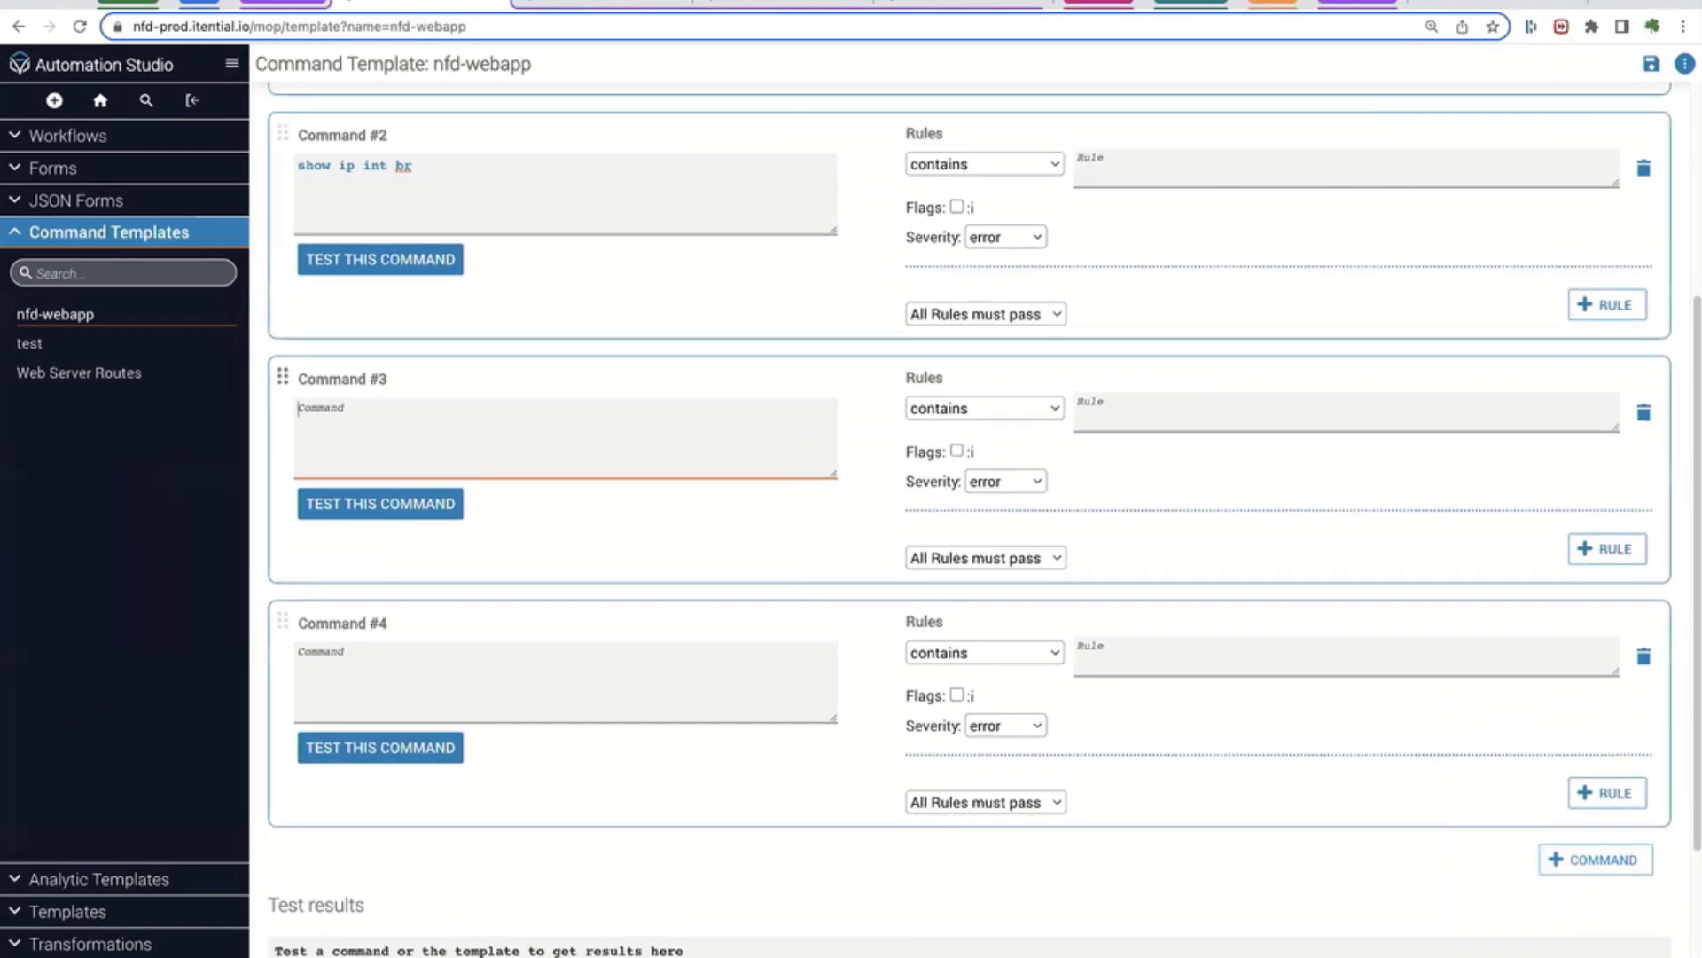
text(show ip protocols)
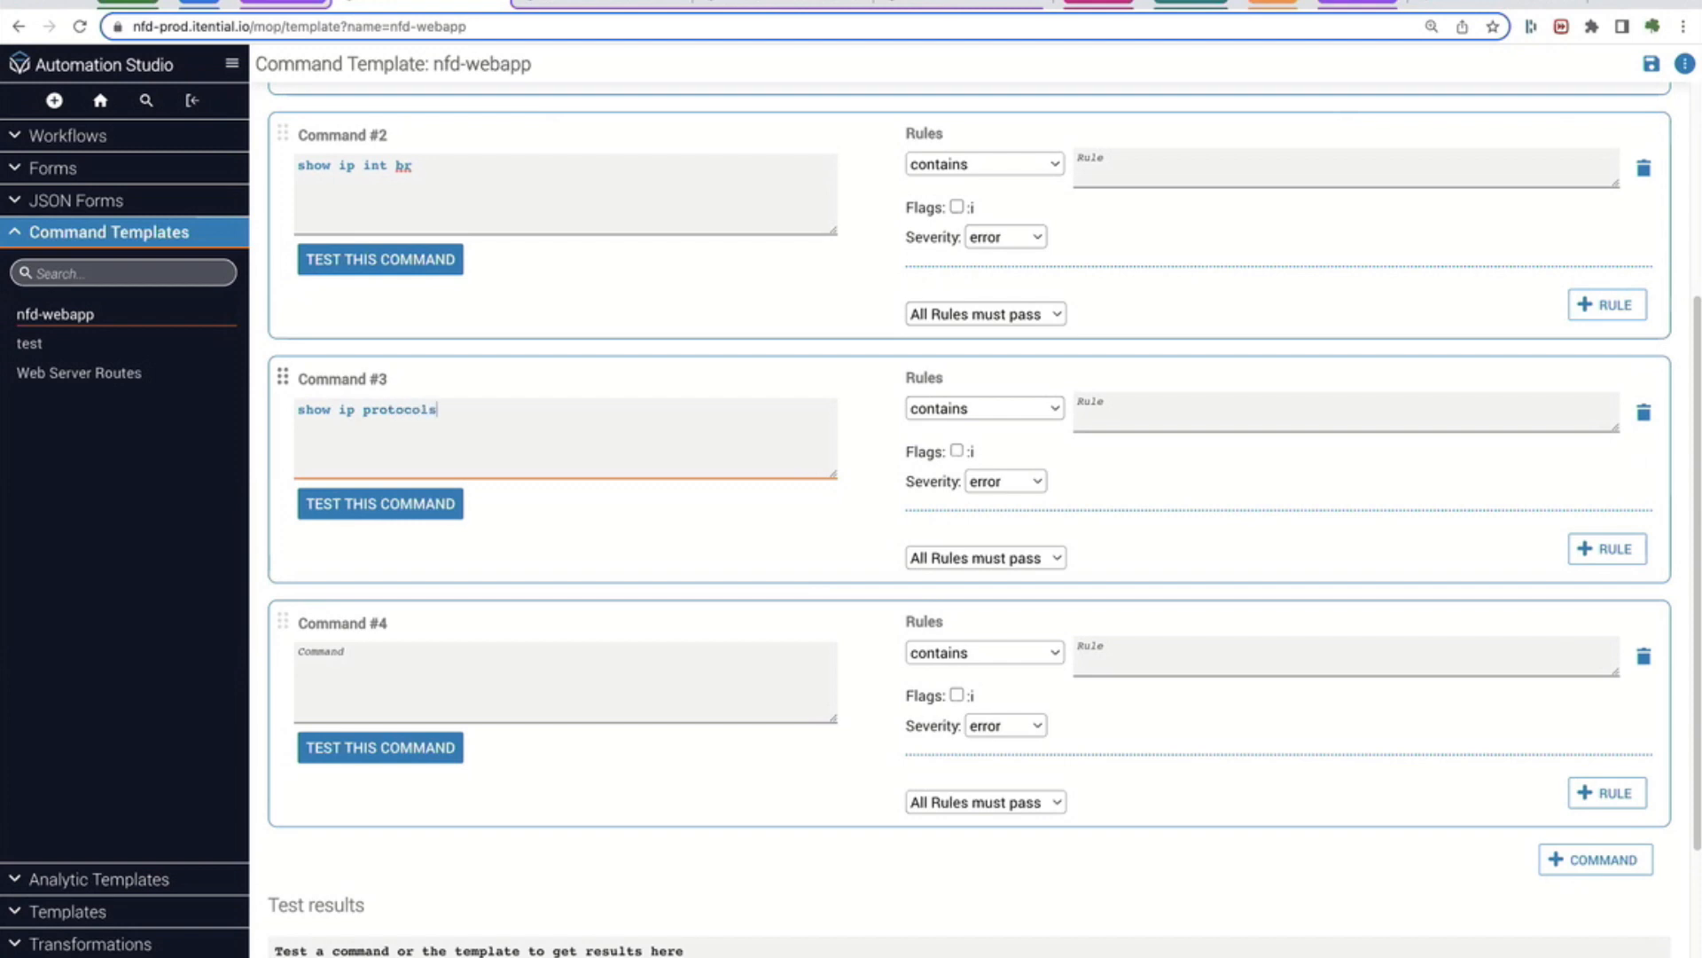
text(Redistribution Enabled)
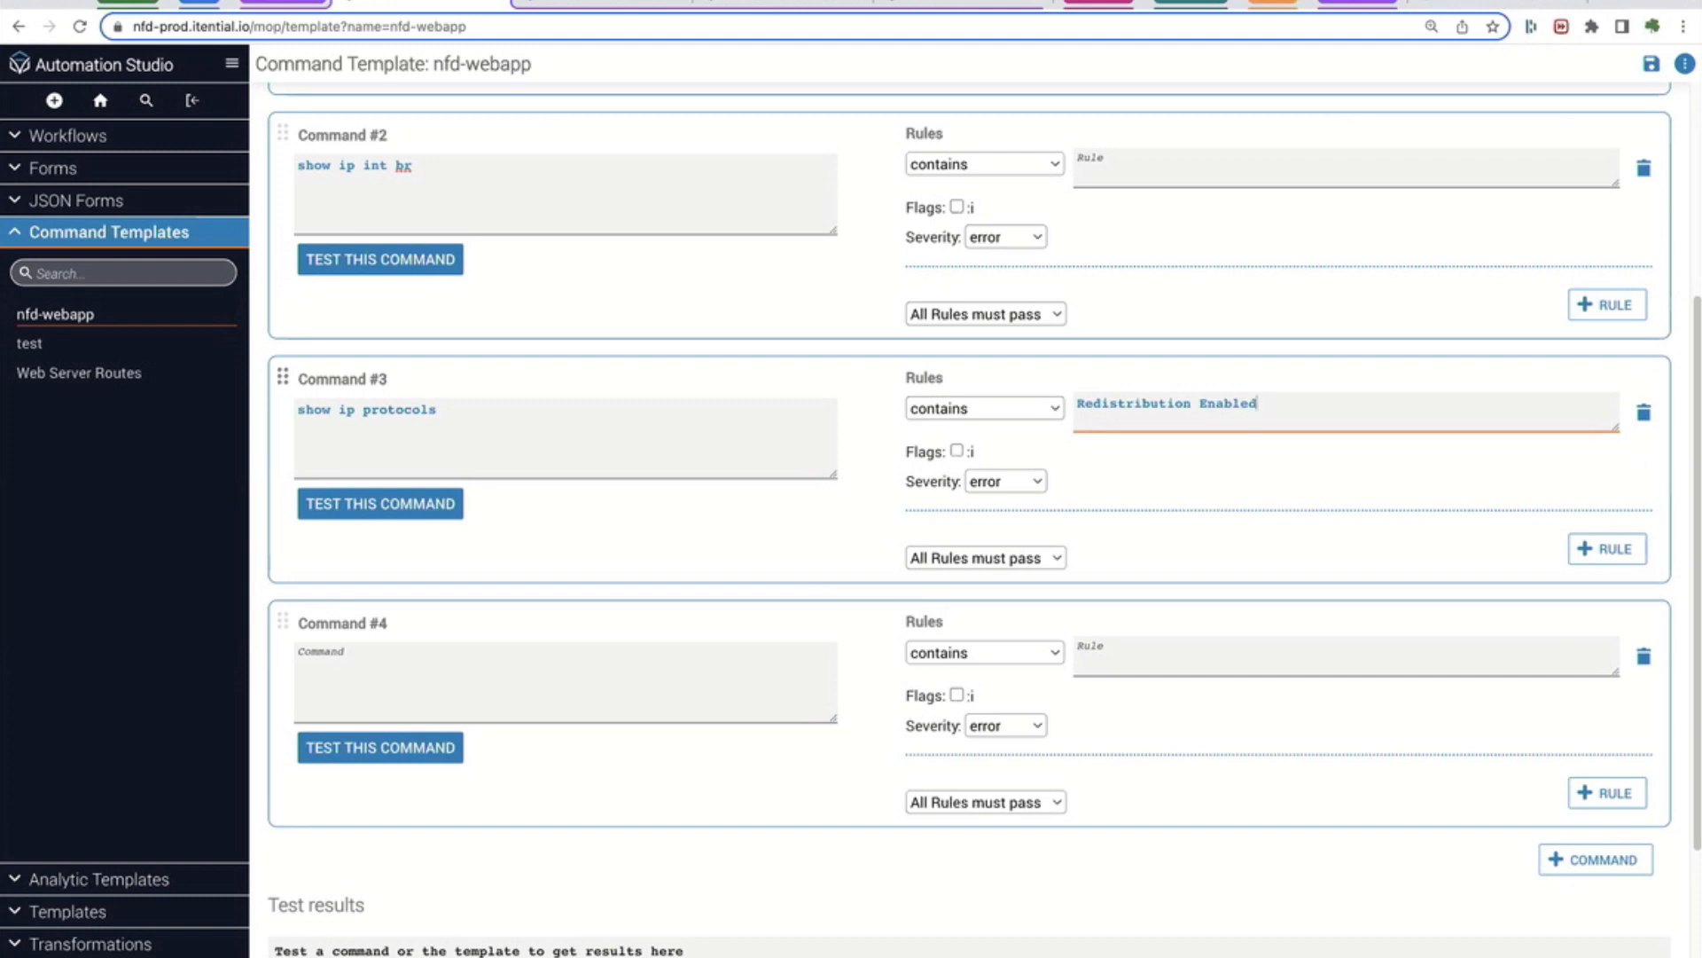
Set Command #4 to "show ip route" with a contains rule for the variable "<!source!>"
click(354, 654)
text(show ip routes)
key(BackSpace)
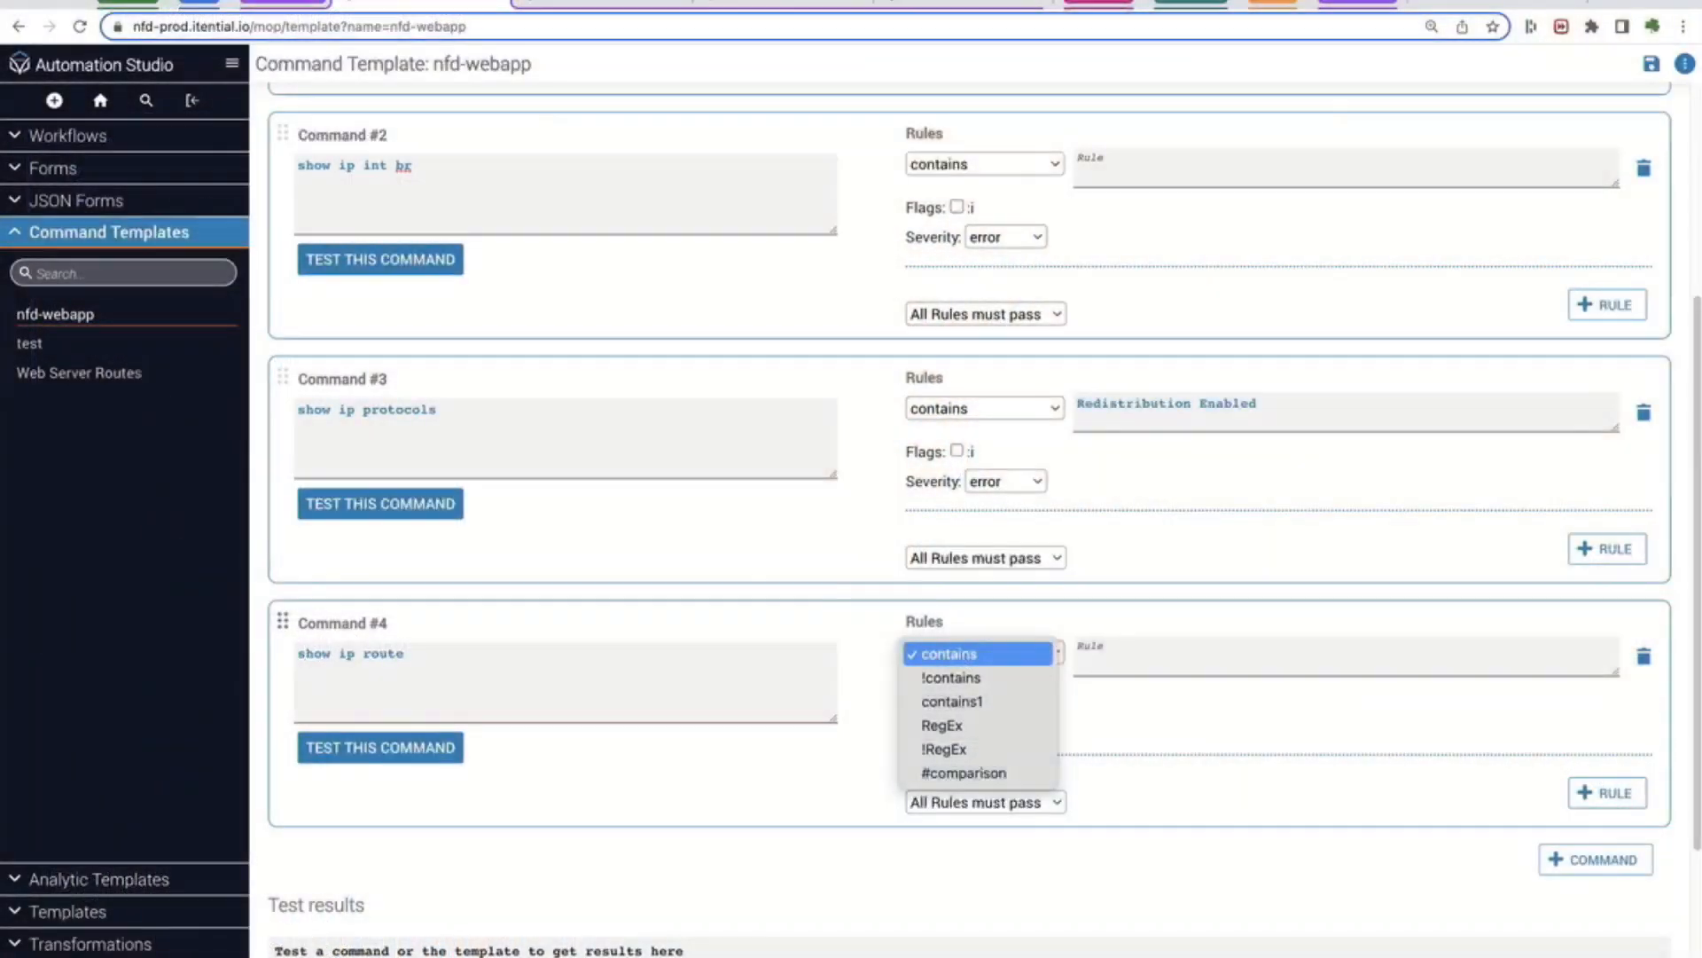
key(Return)
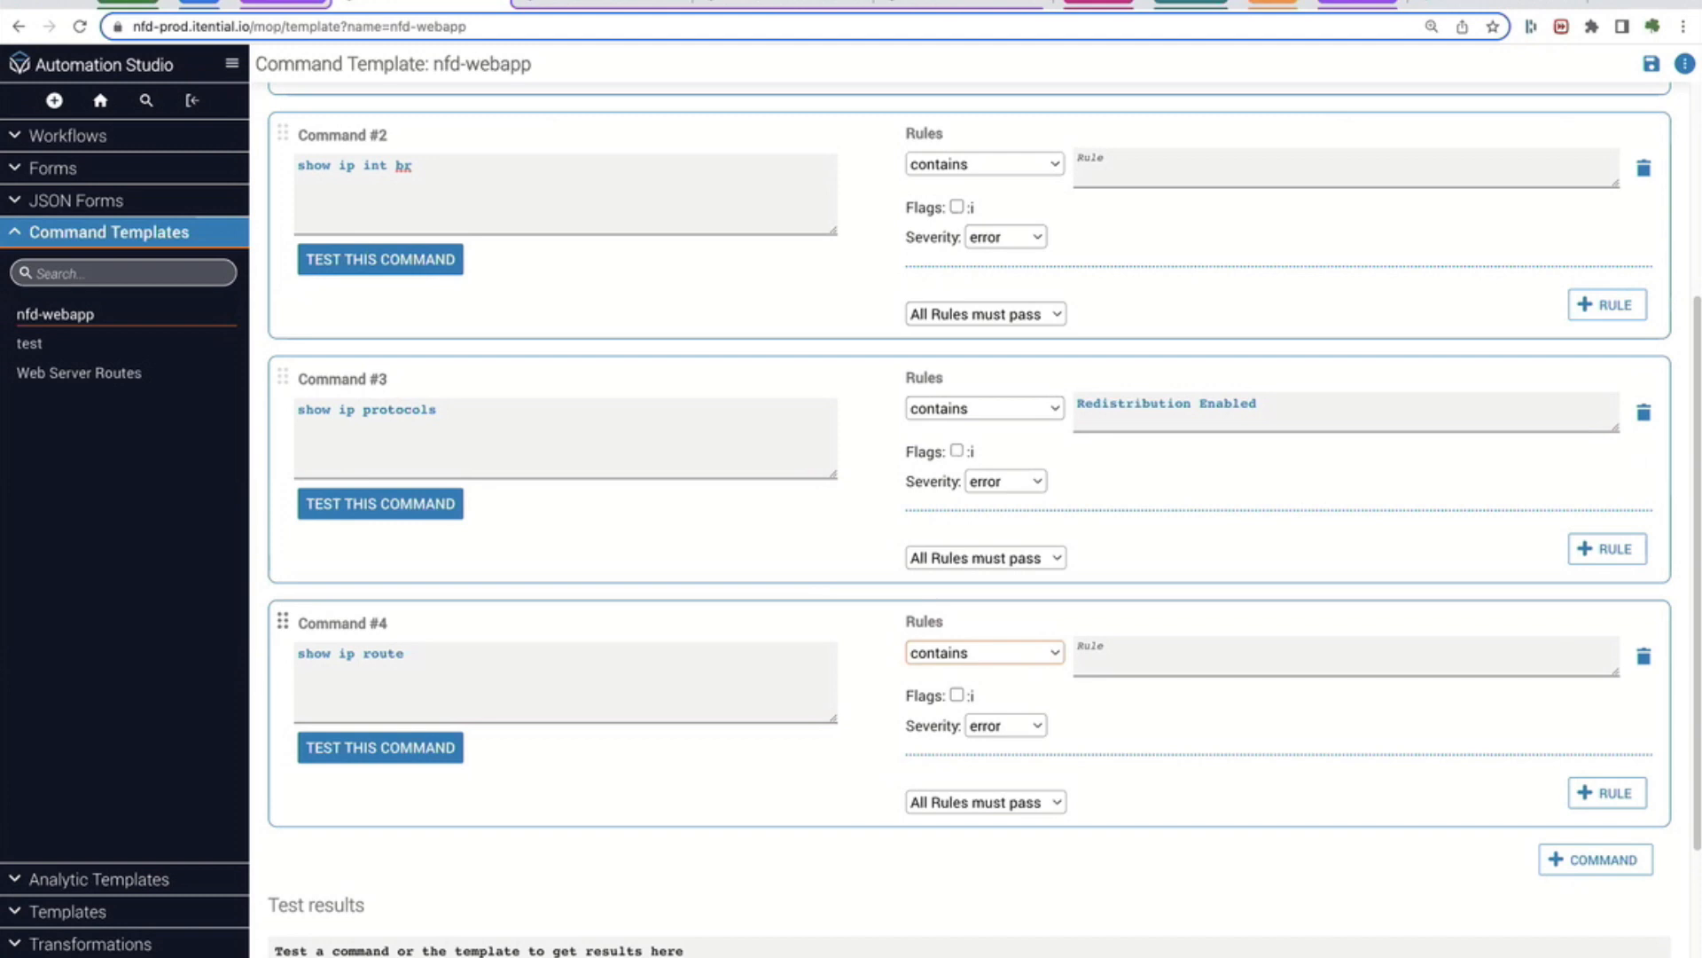
click(1343, 656)
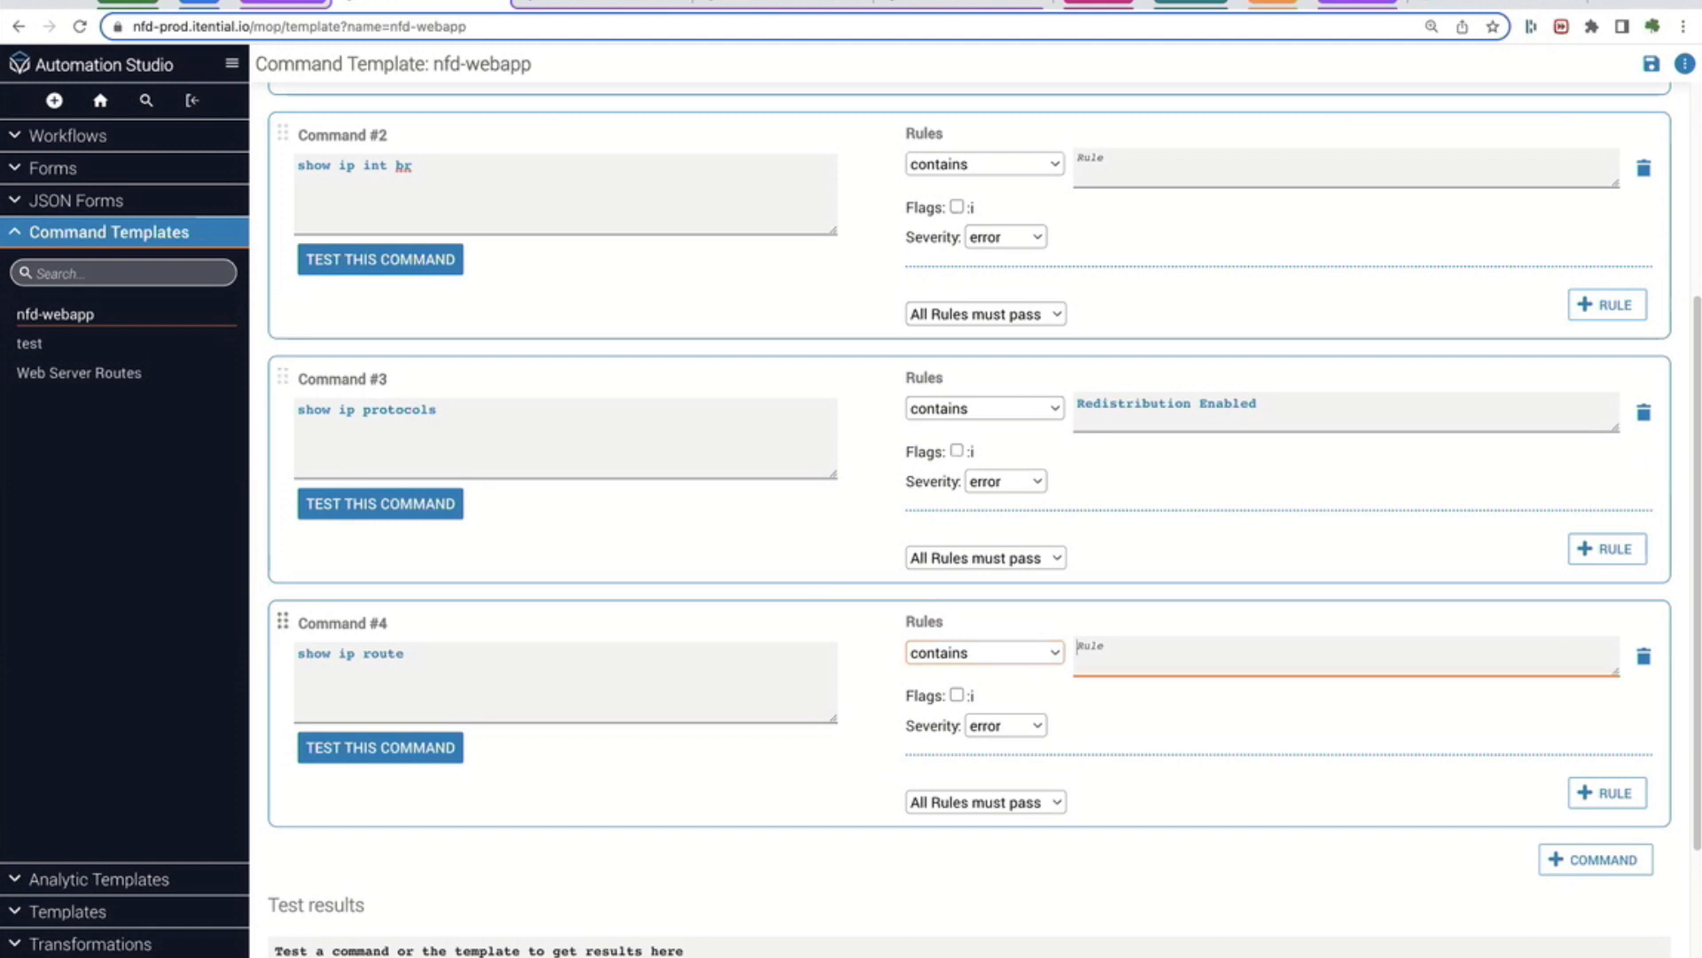
text(<!source!>)
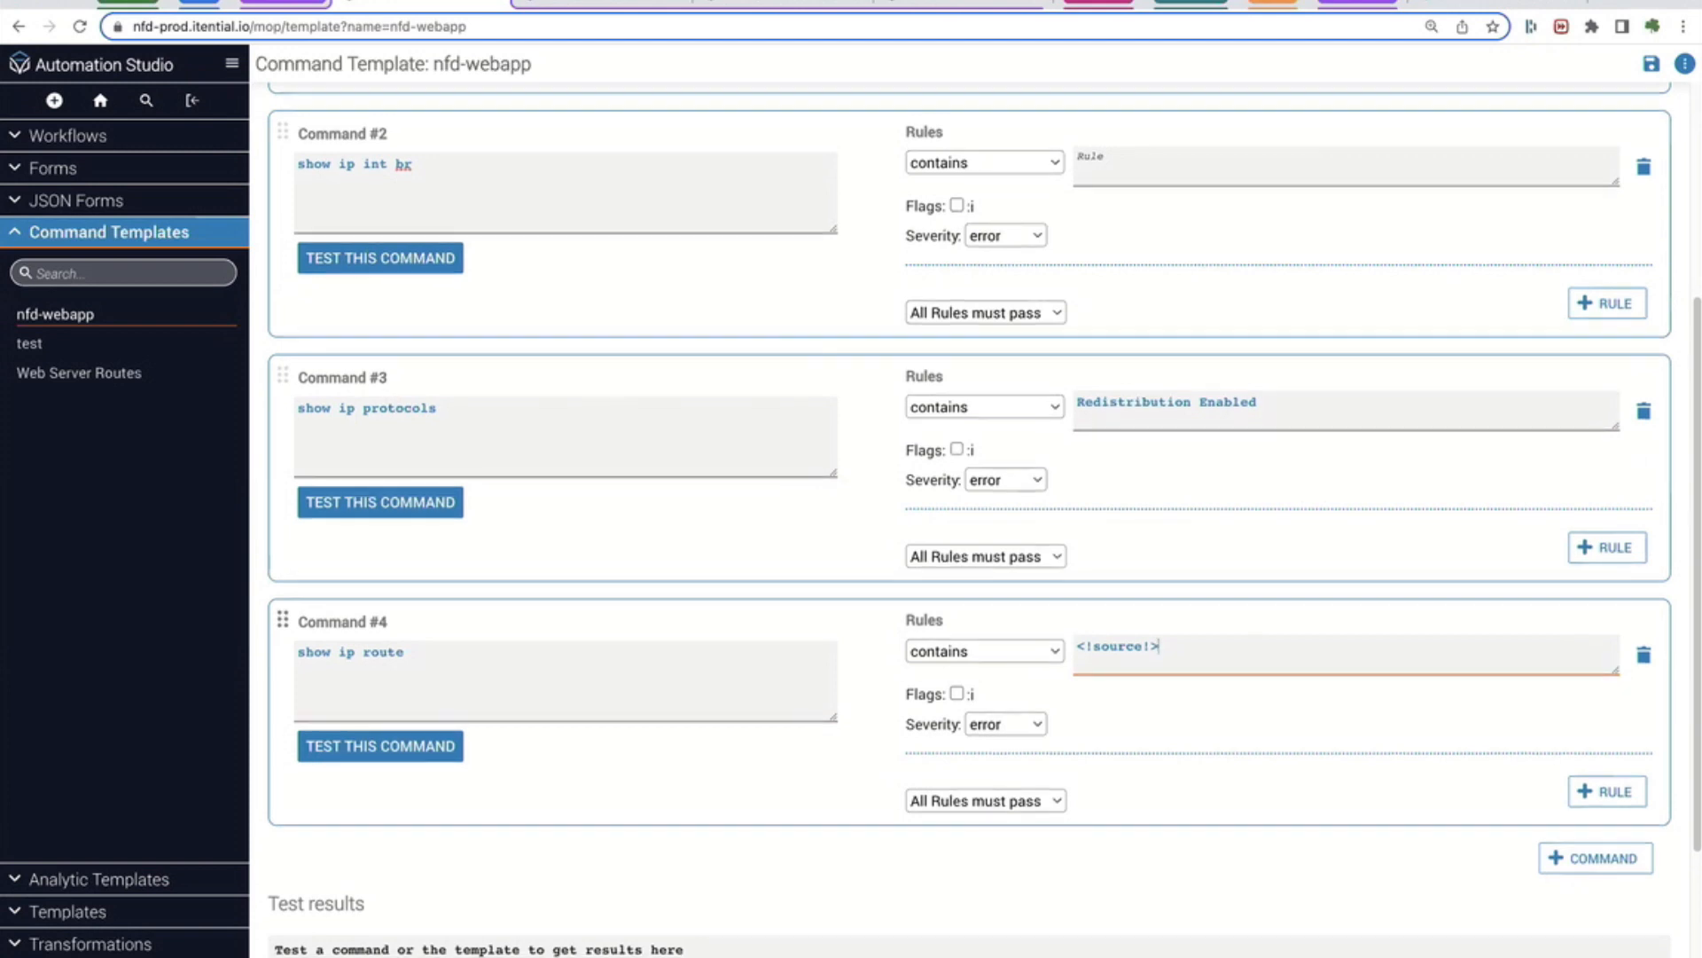
Search the devices for "IOS" and select IOS-CSR-AWS-3 as the test device
scroll(969, 532, down, 3)
scroll(969, 532, up, 7)
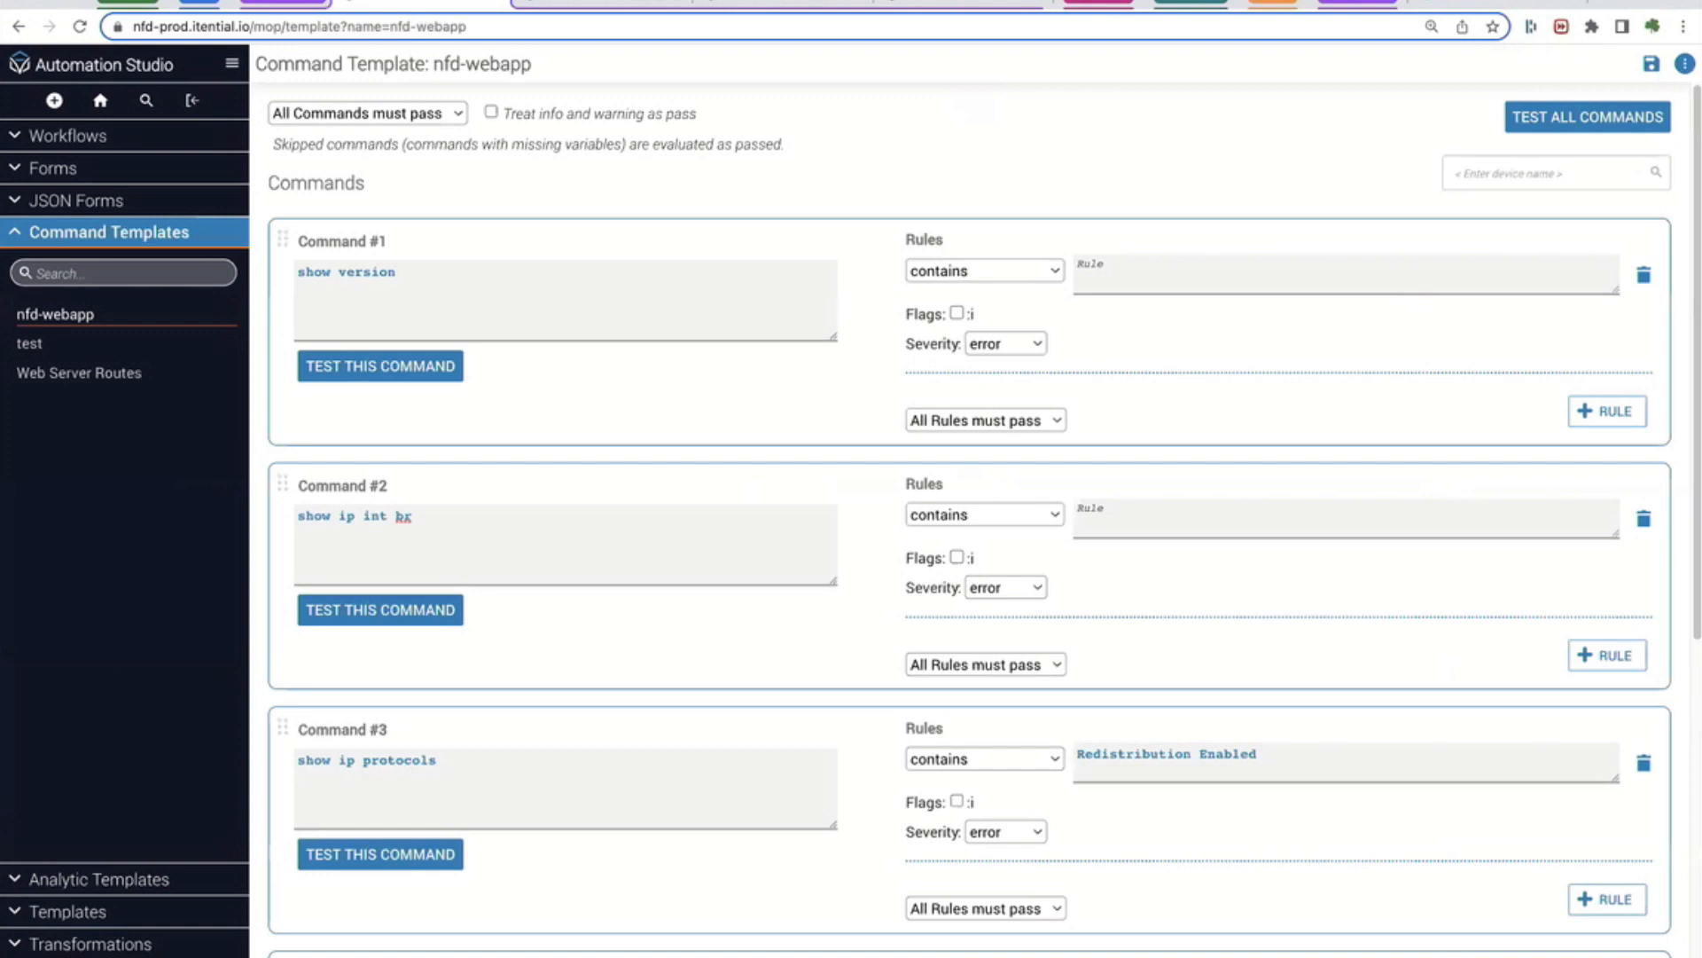
click(1542, 173)
text(IOS)
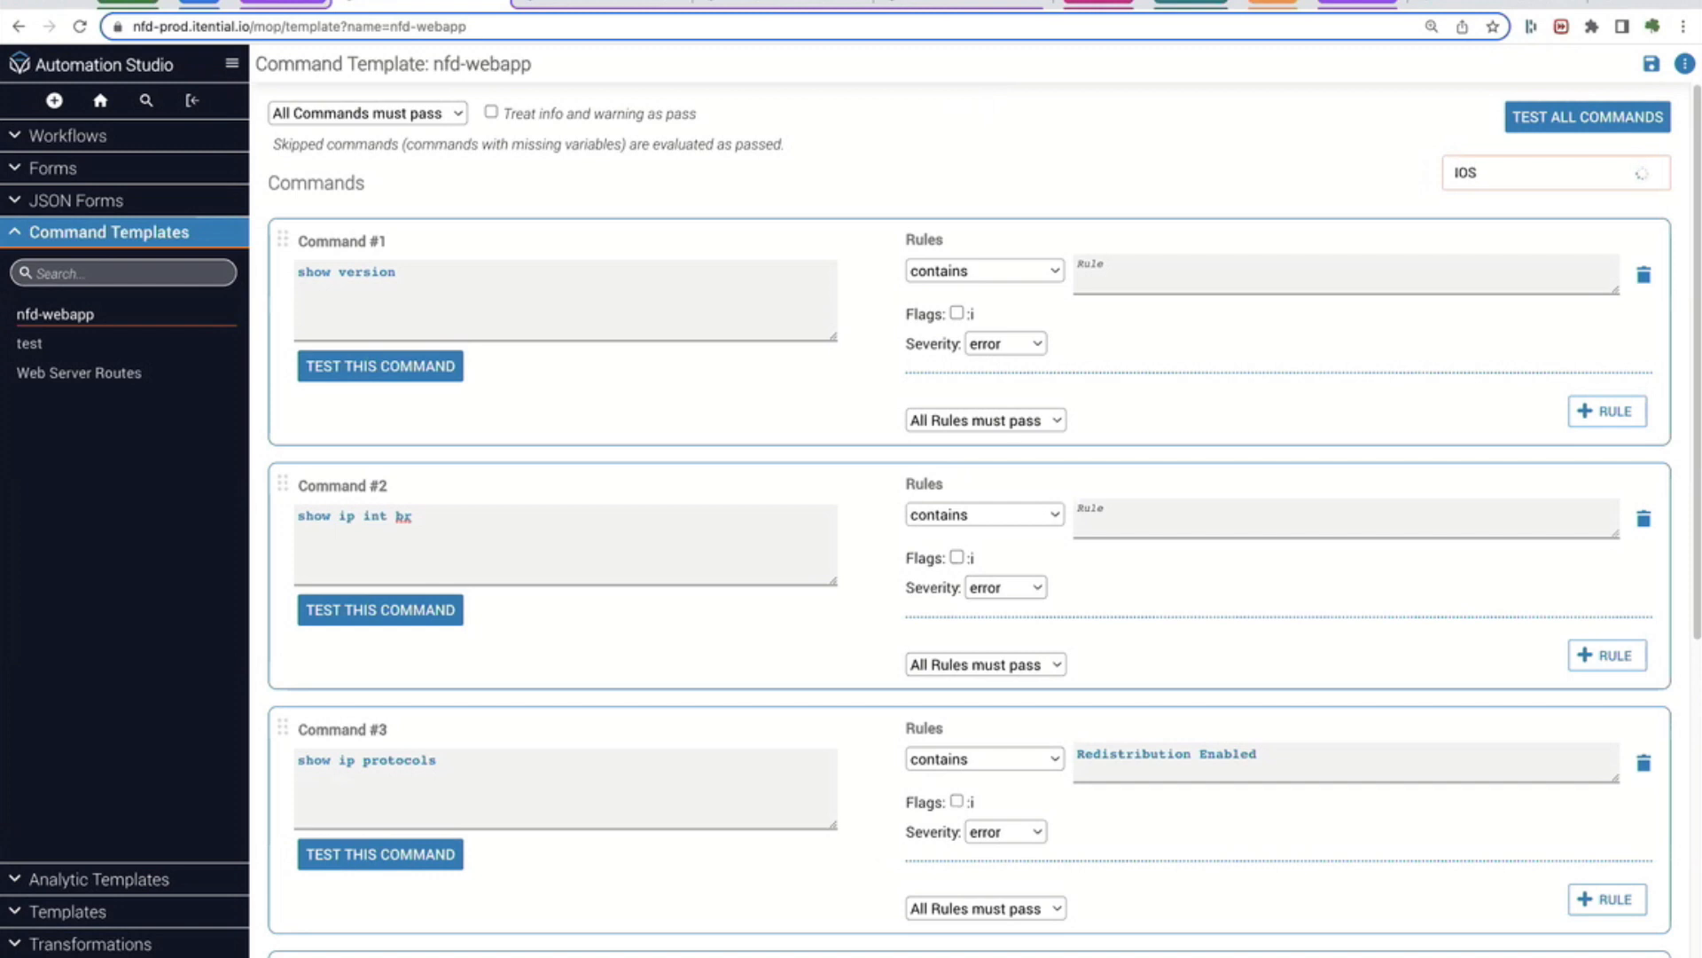
key(Down)
key(Down)
key(Down)
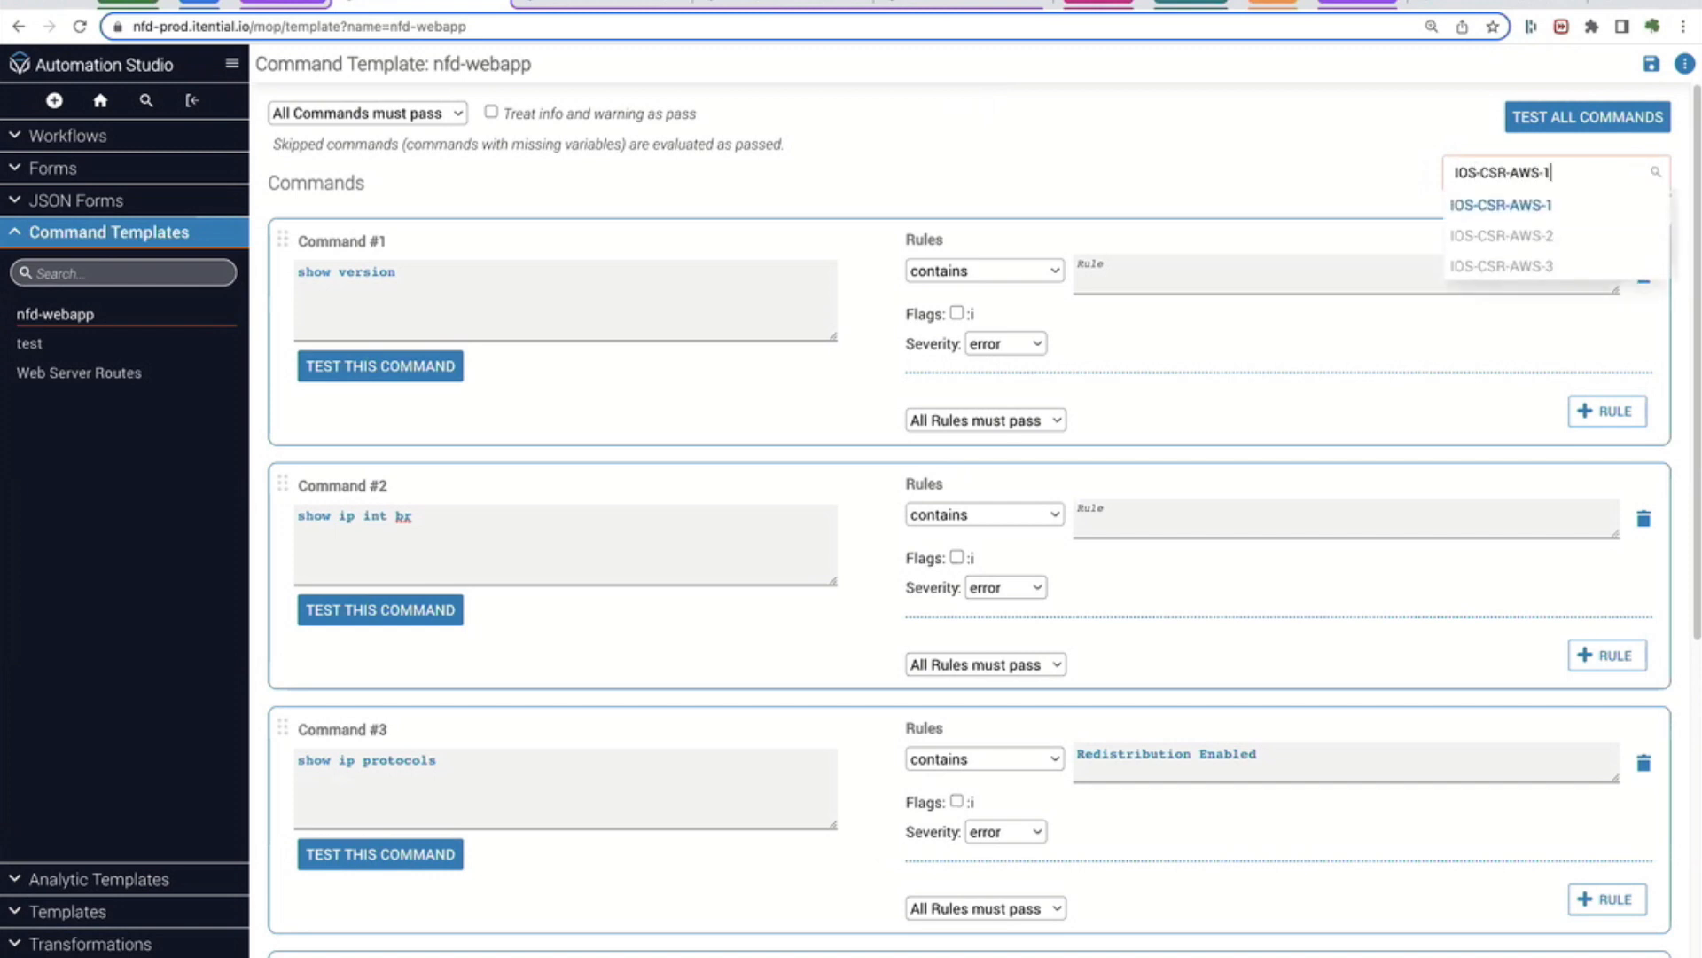
key(Return)
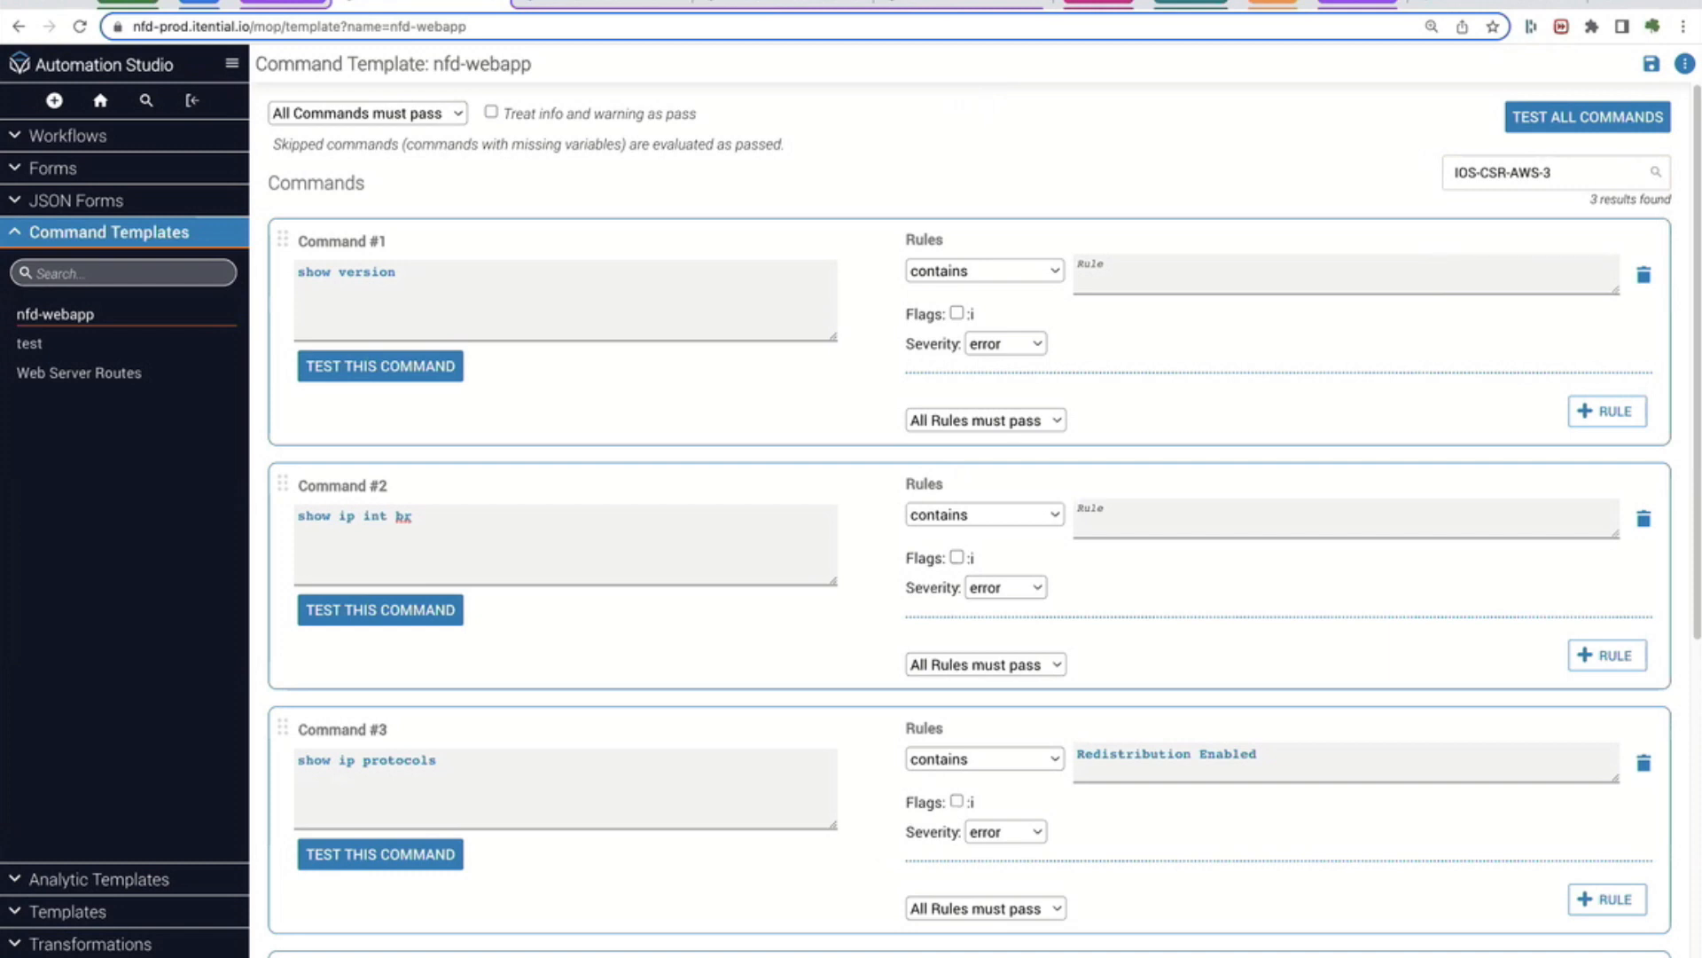
Test the "show version" command against the selected device and review its test results
scroll(984, 519, down, 3)
scroll(969, 518, up, 3)
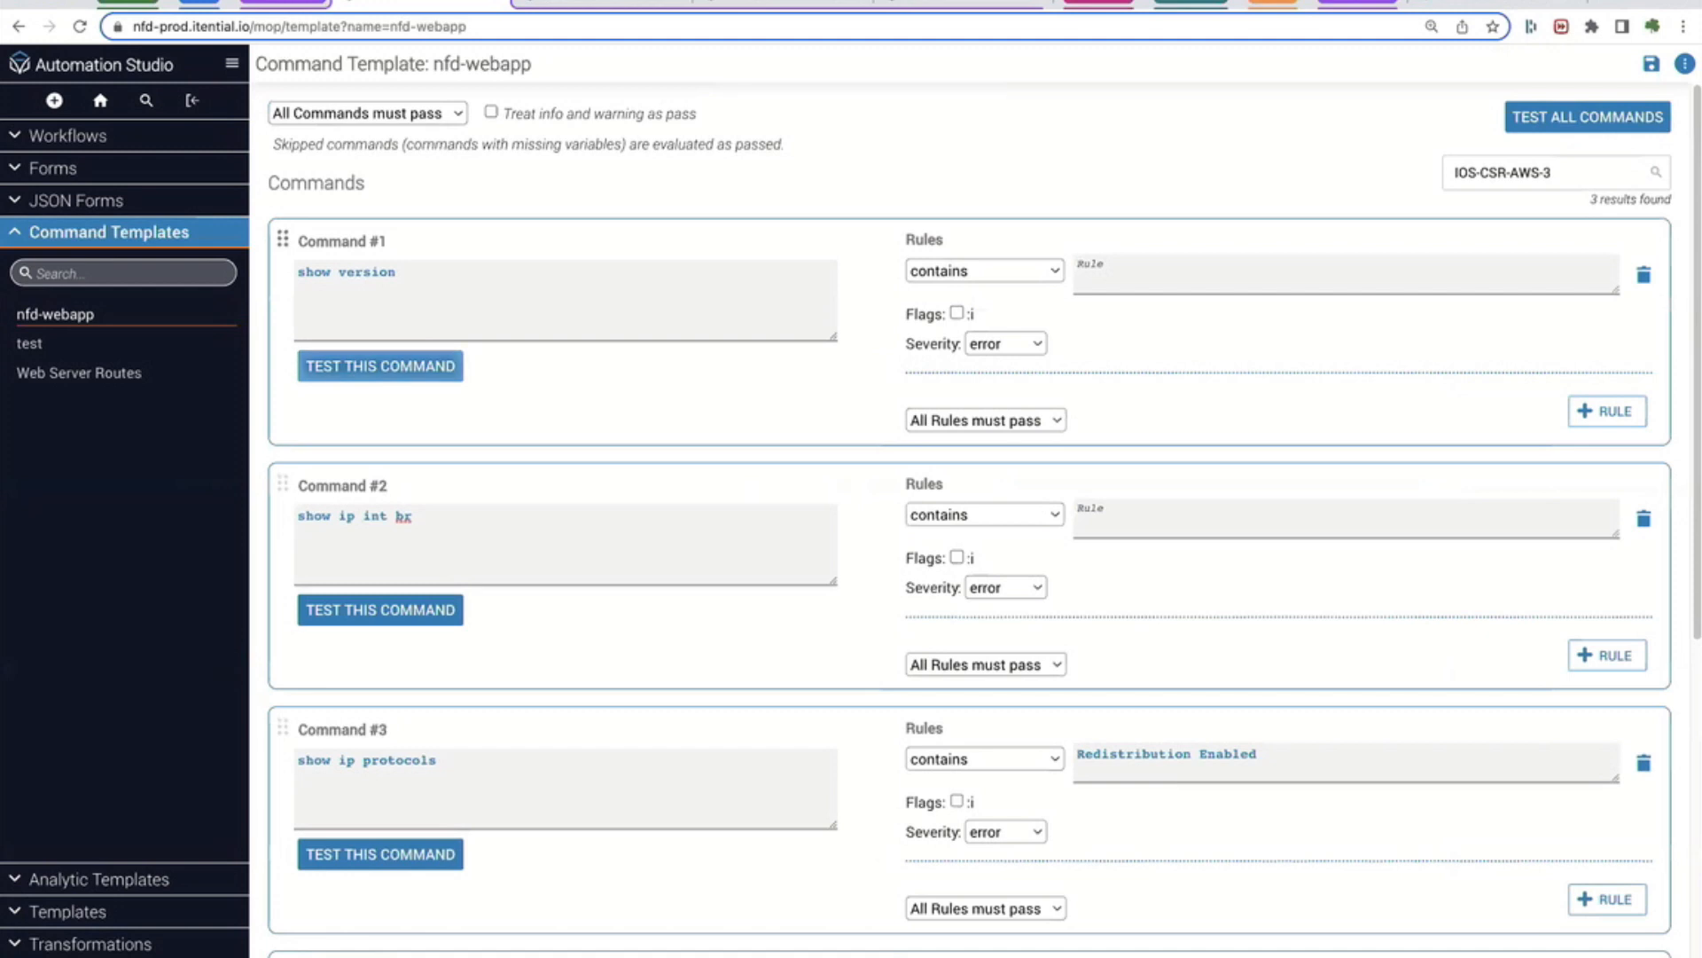
click(380, 365)
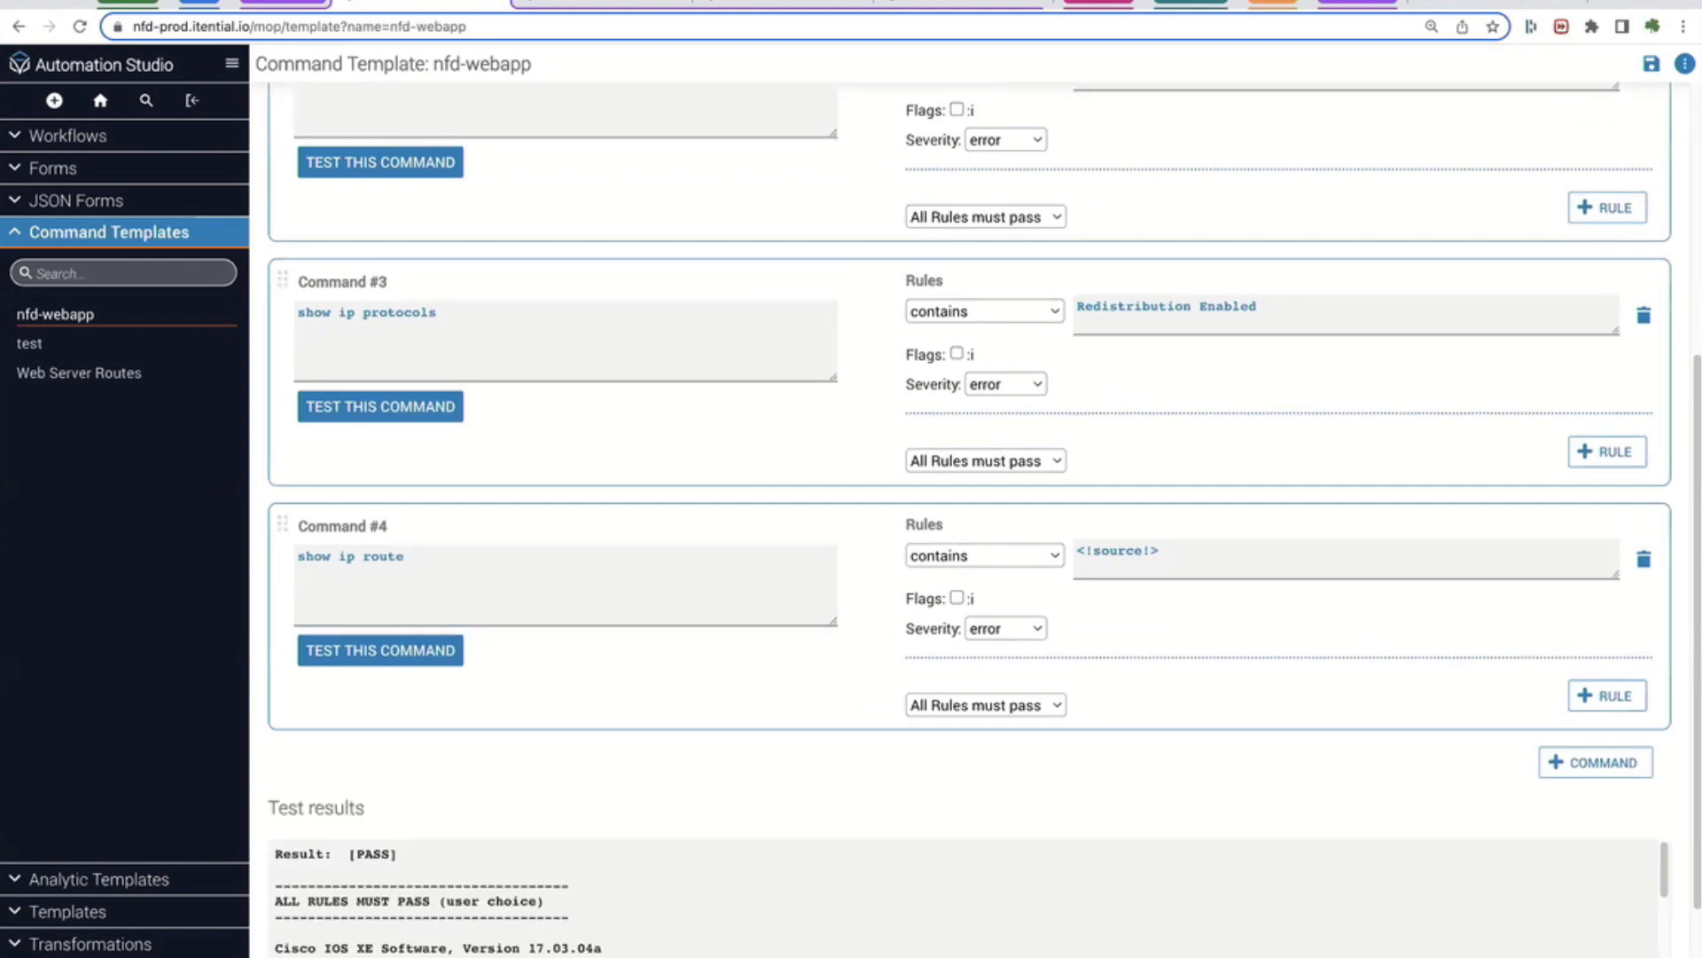
double_click(373, 855)
scroll(374, 855, down, 1)
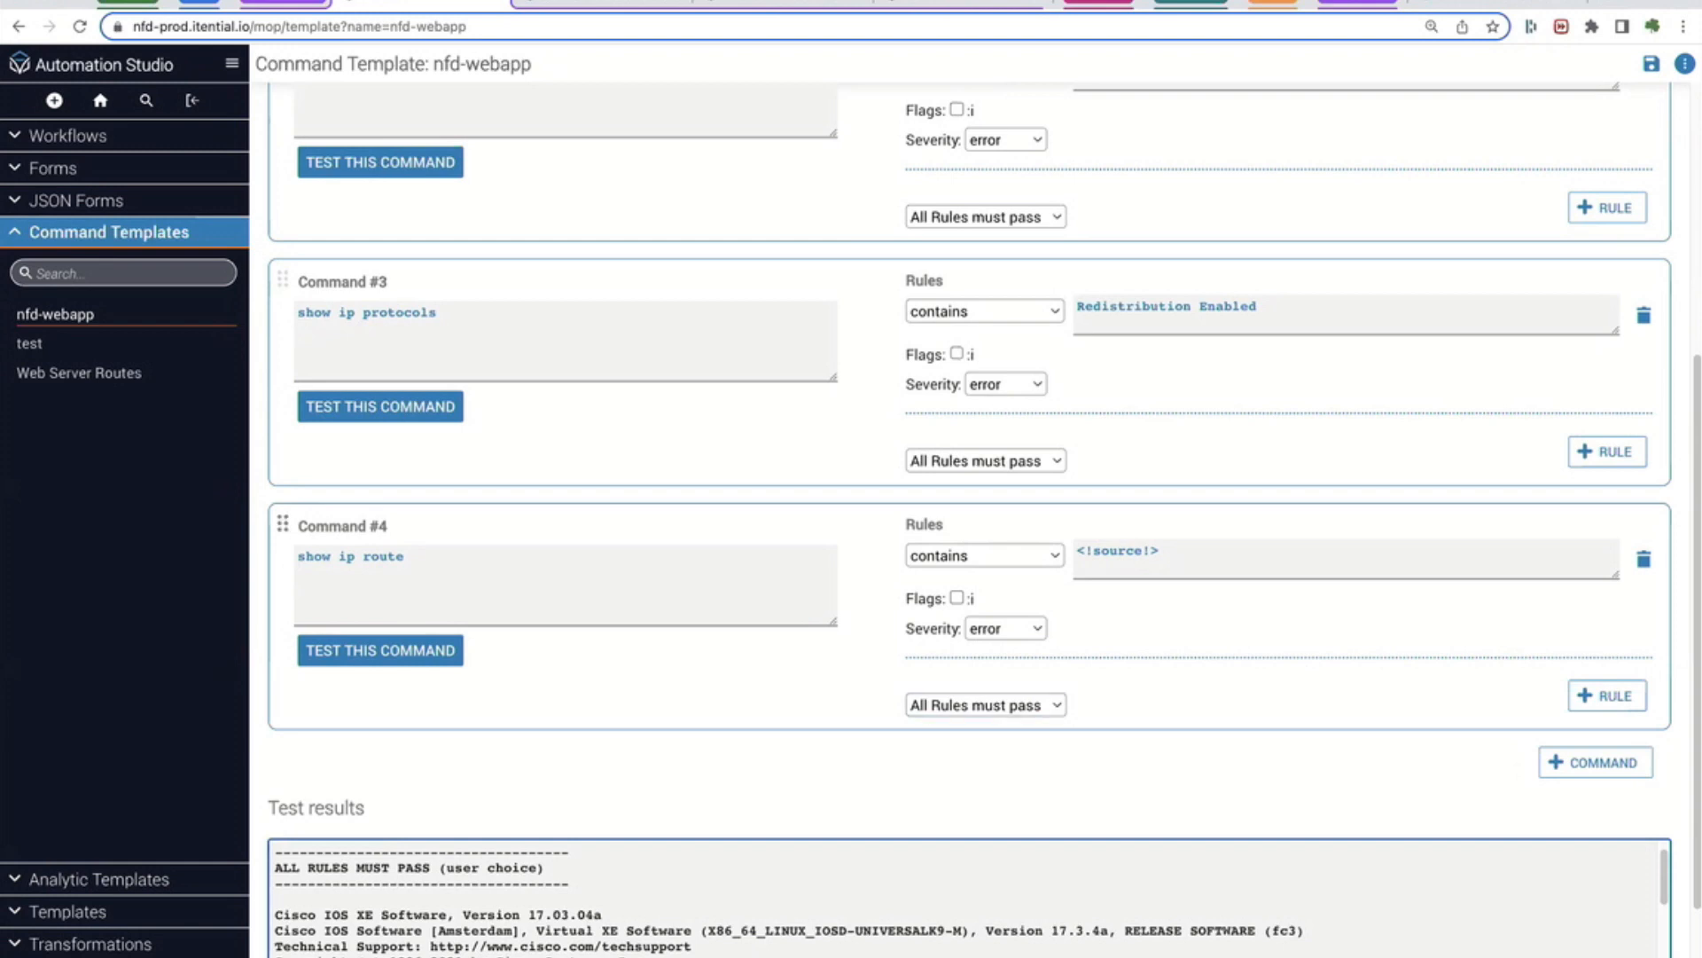
scroll(985, 519, up, 5)
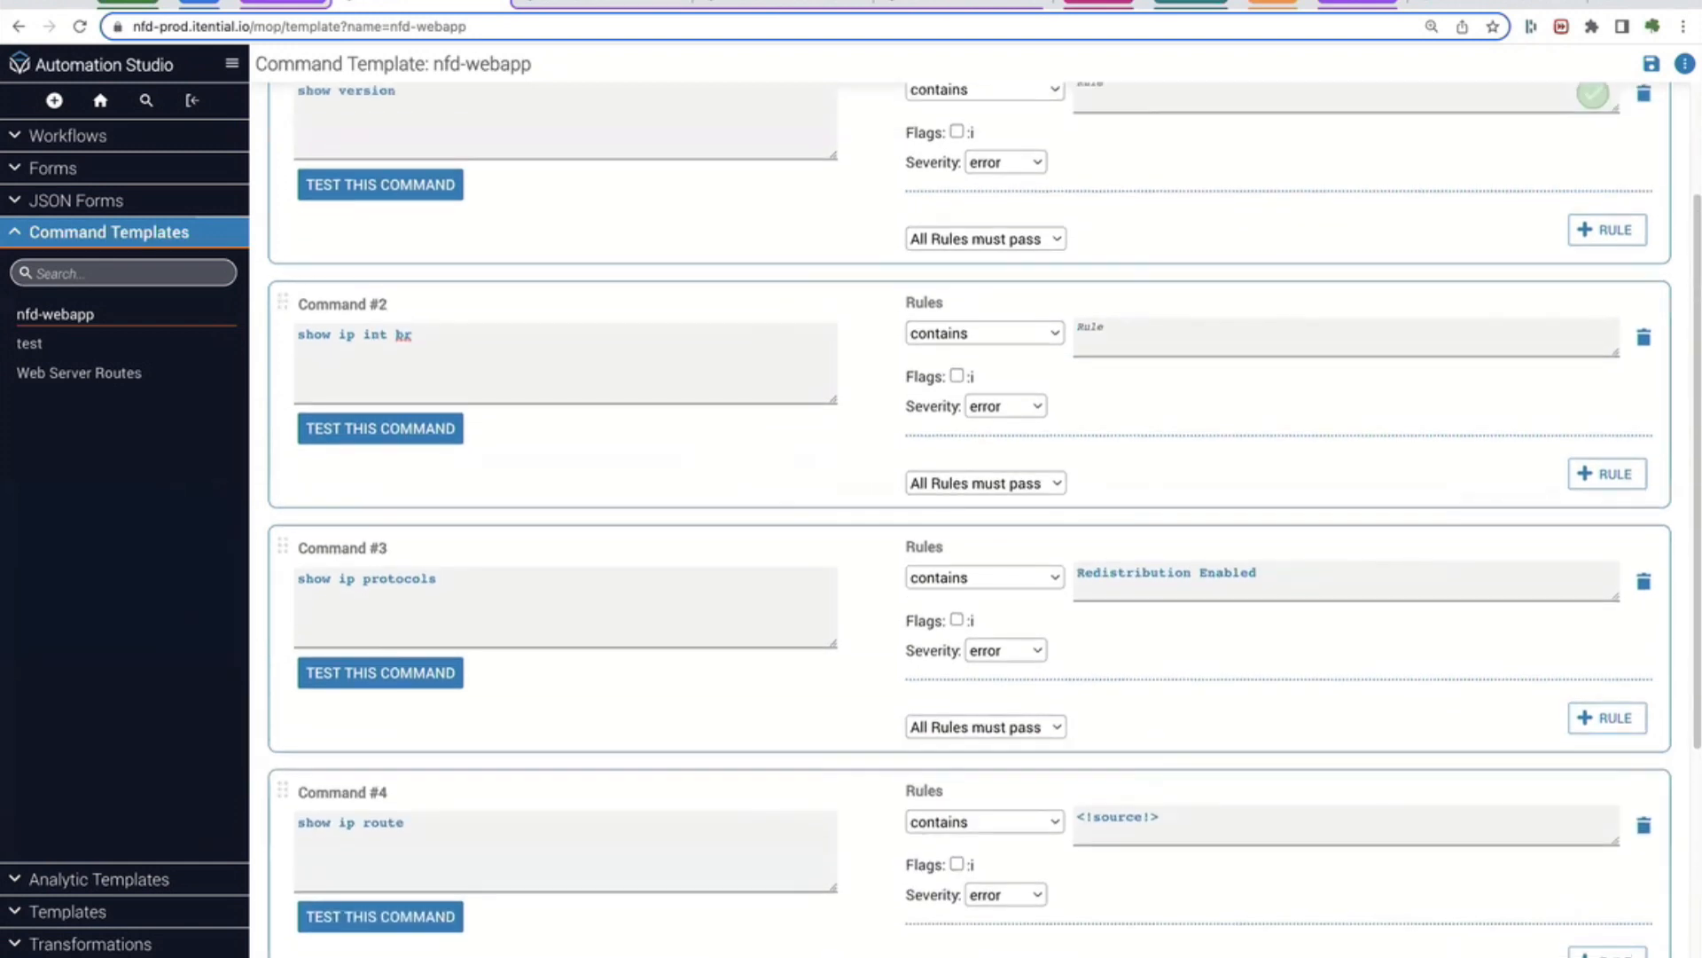
Test the "show ip protocols" command and examine its rule status and test output
scroll(283, 388, down, 4)
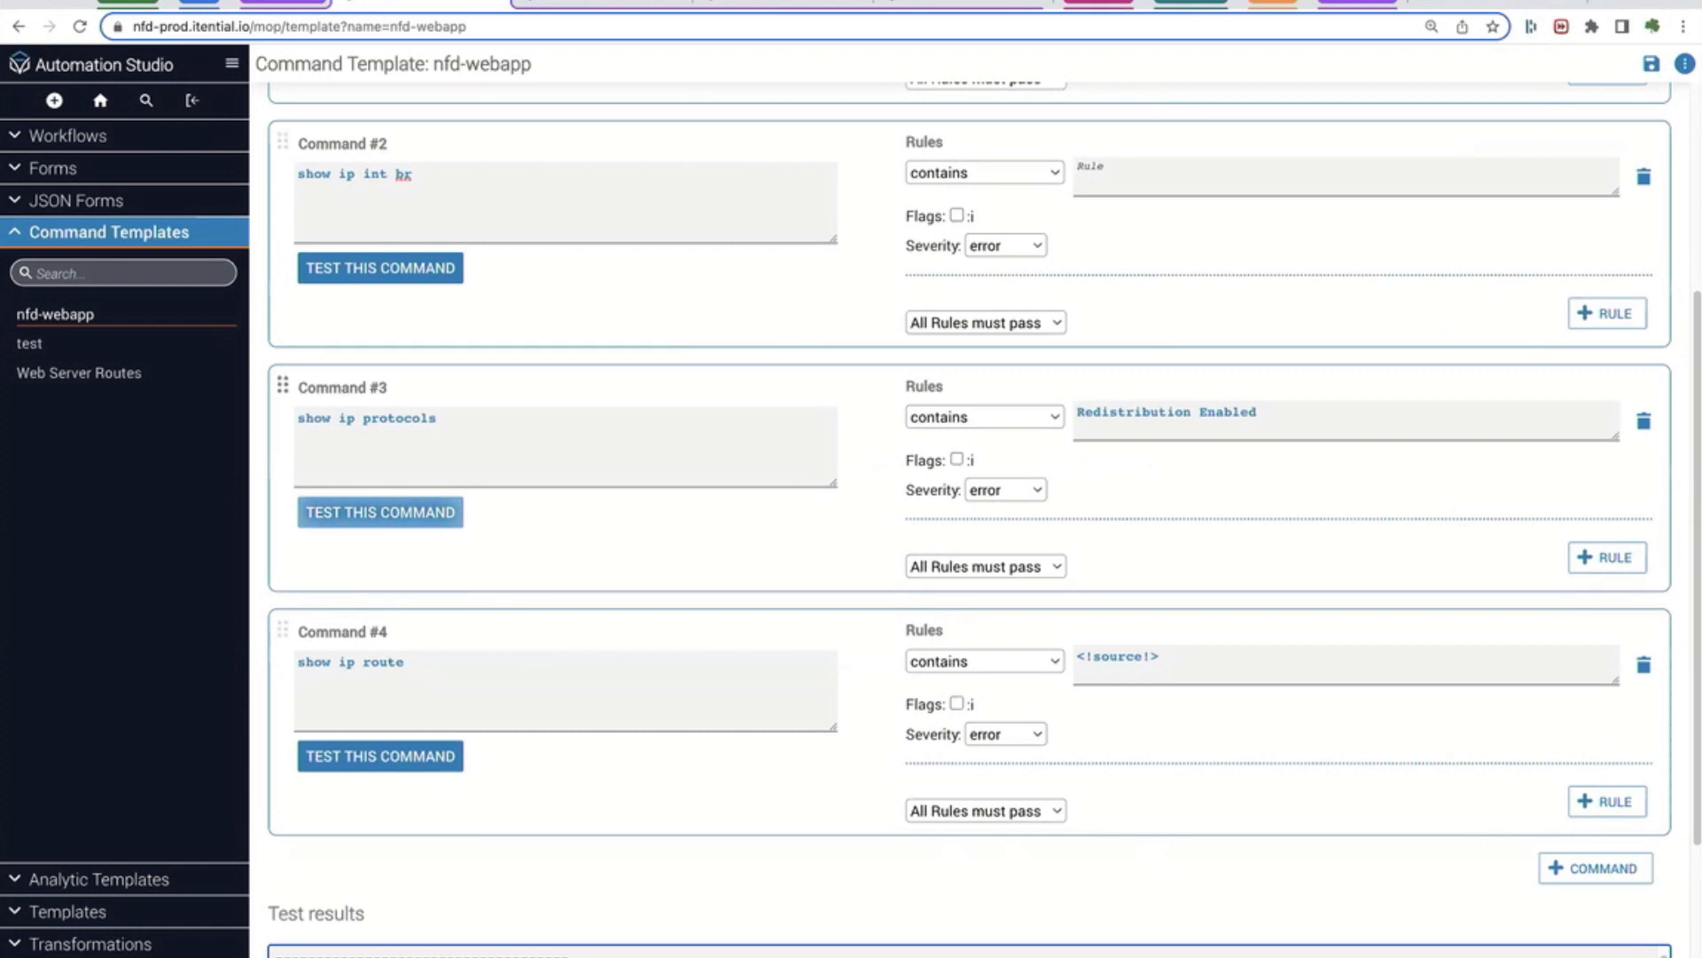
scroll(282, 387, down, 1)
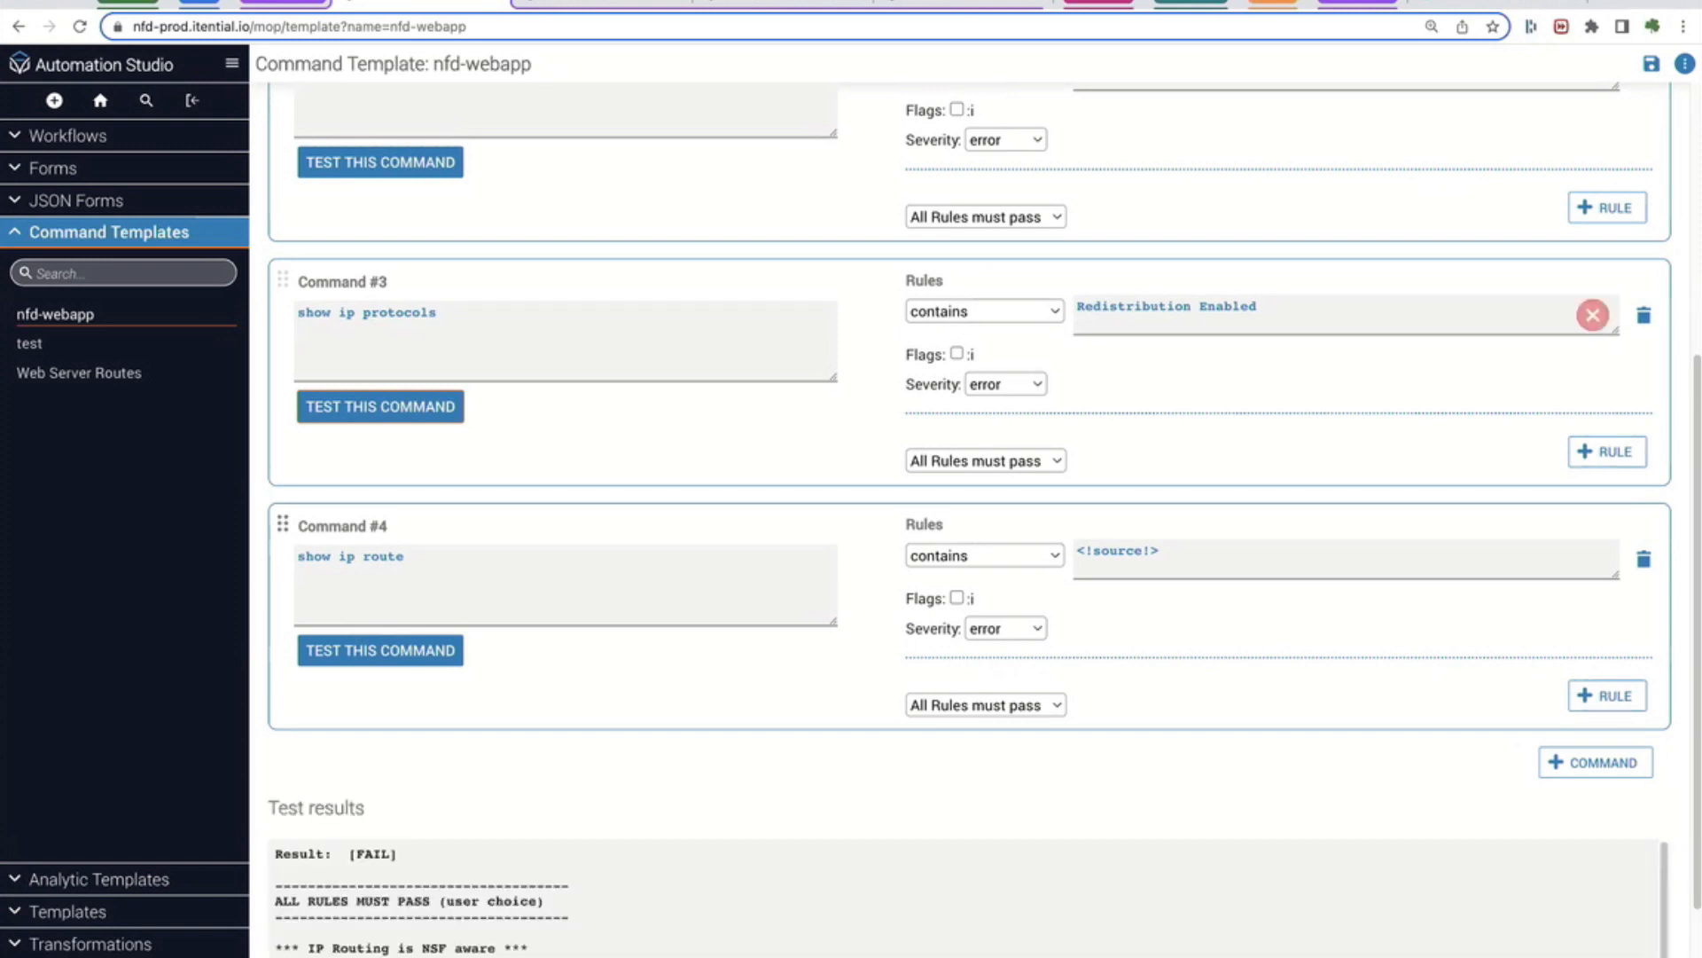
scroll(967, 898, down, 1)
scroll(966, 897, up, 1)
scroll(975, 532, down, 2)
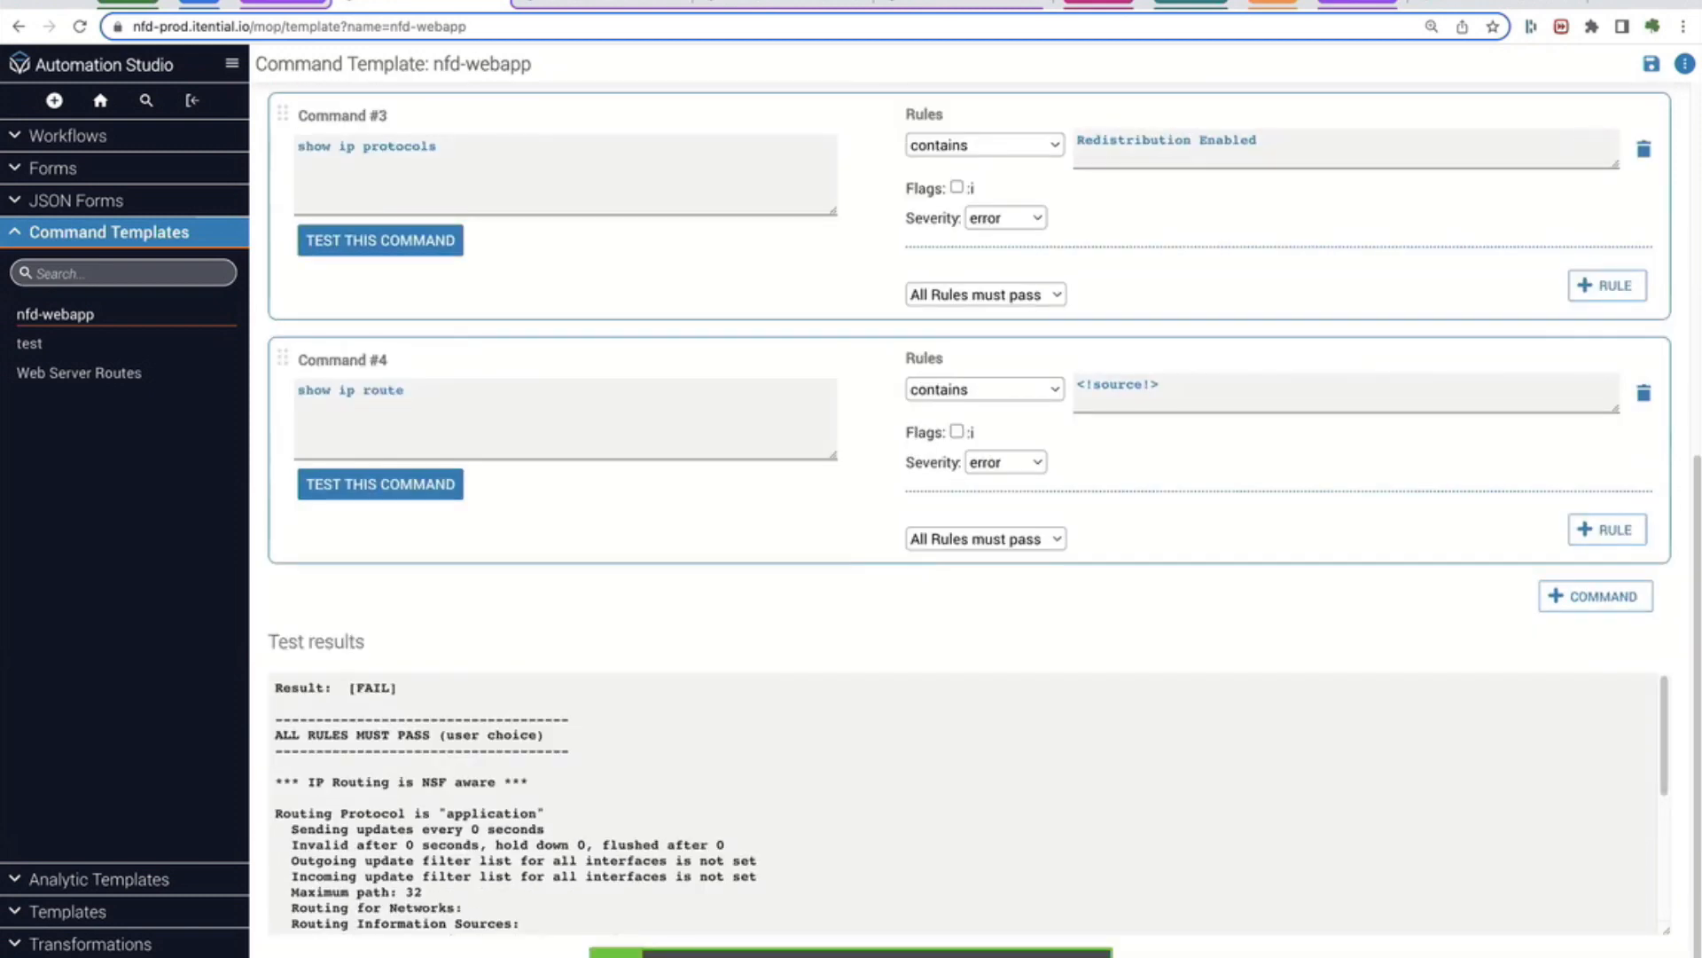
Copy the command template's name, nfd-webapp, from the page title
drag(434, 64, 531, 64)
right_click(505, 67)
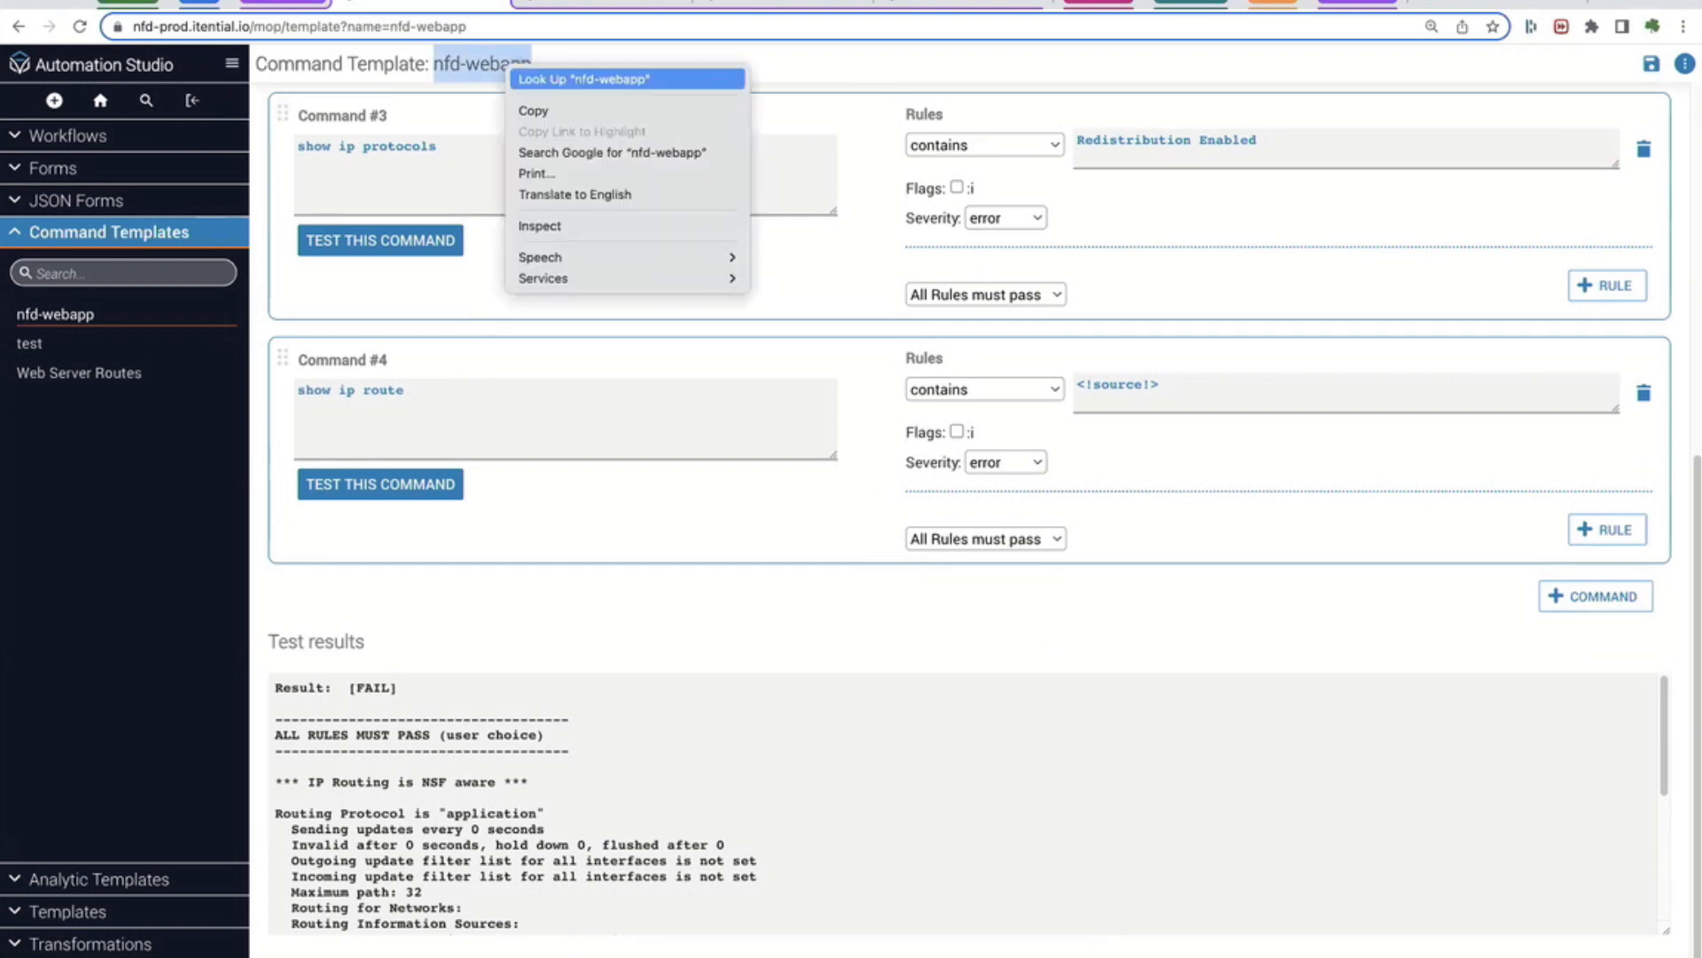
click(541, 111)
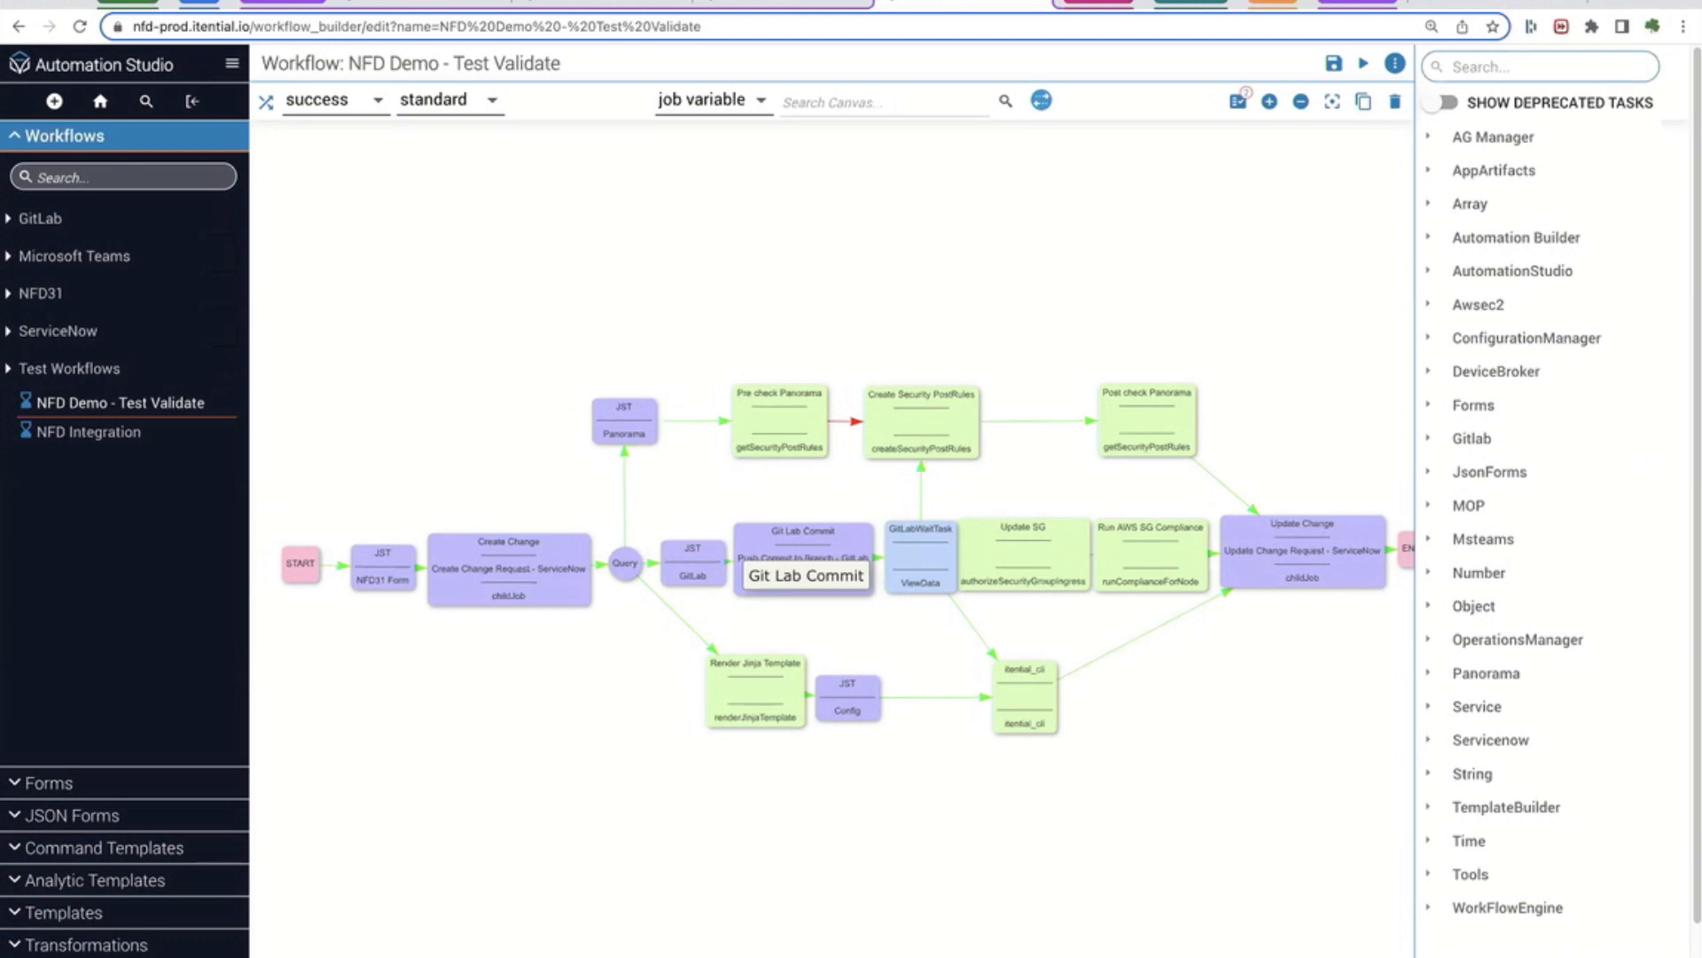
In the NFD Demo - Test Validate workflow, find the RunCommandTemplate task and place it beside Render Jinja Template, below the Query task
click(1543, 66)
text(runcommand)
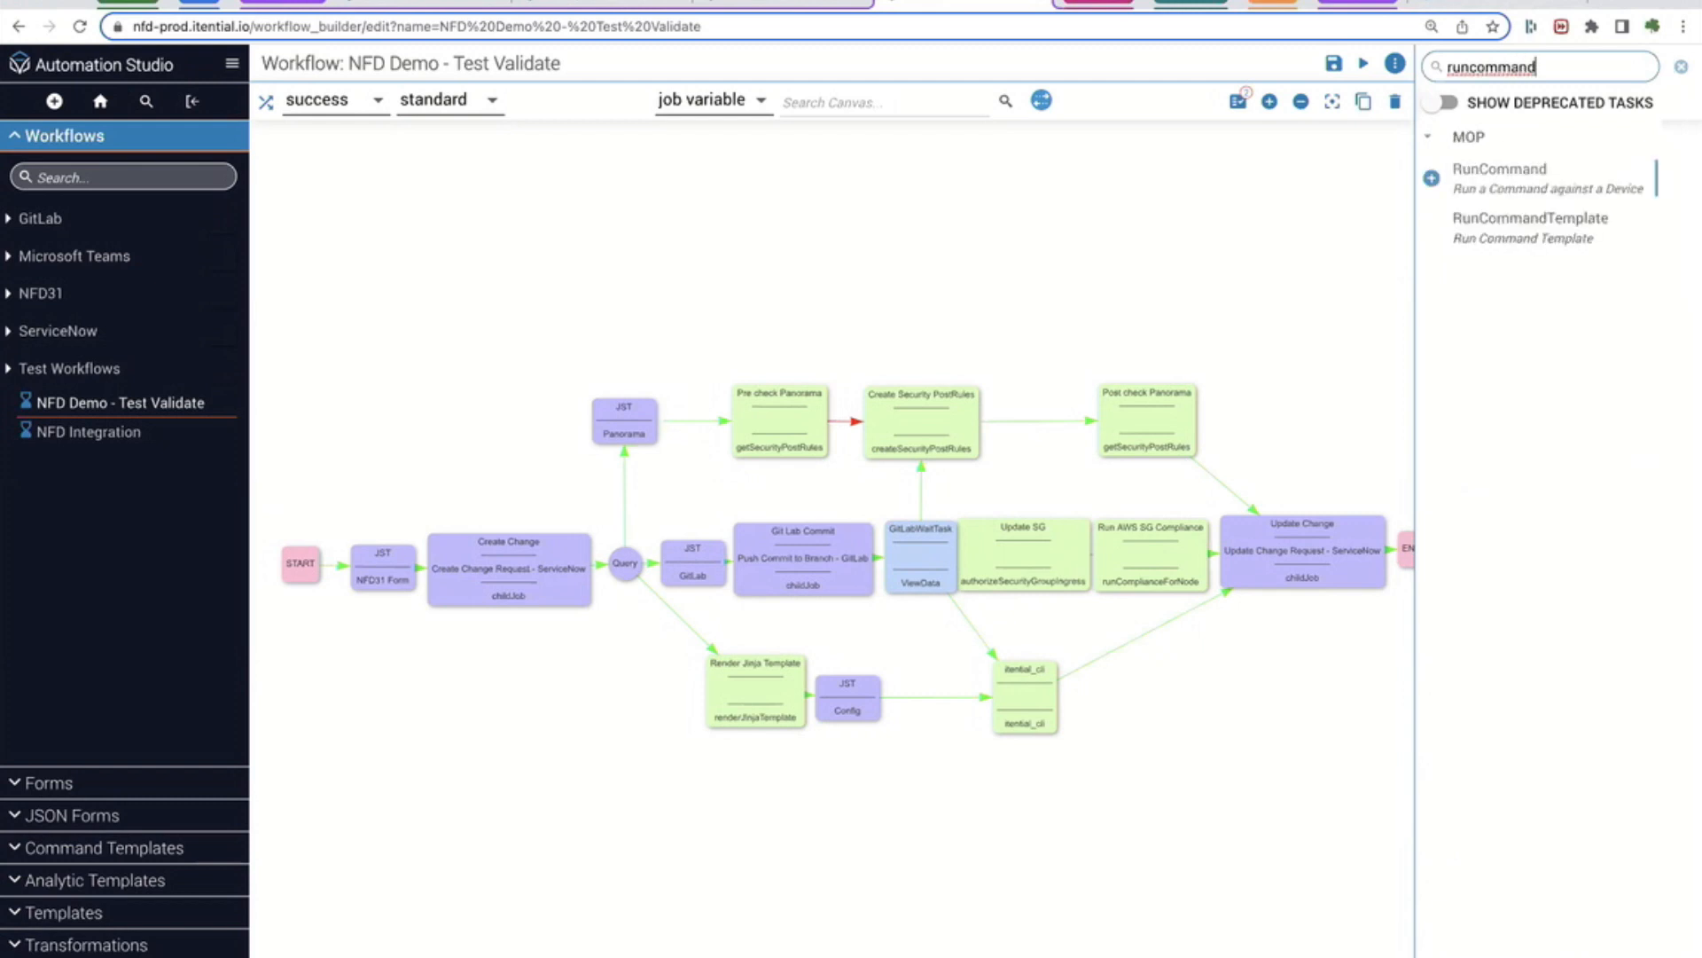
drag(1531, 222, 670, 589)
drag(832, 564, 608, 705)
drag(709, 586, 793, 556)
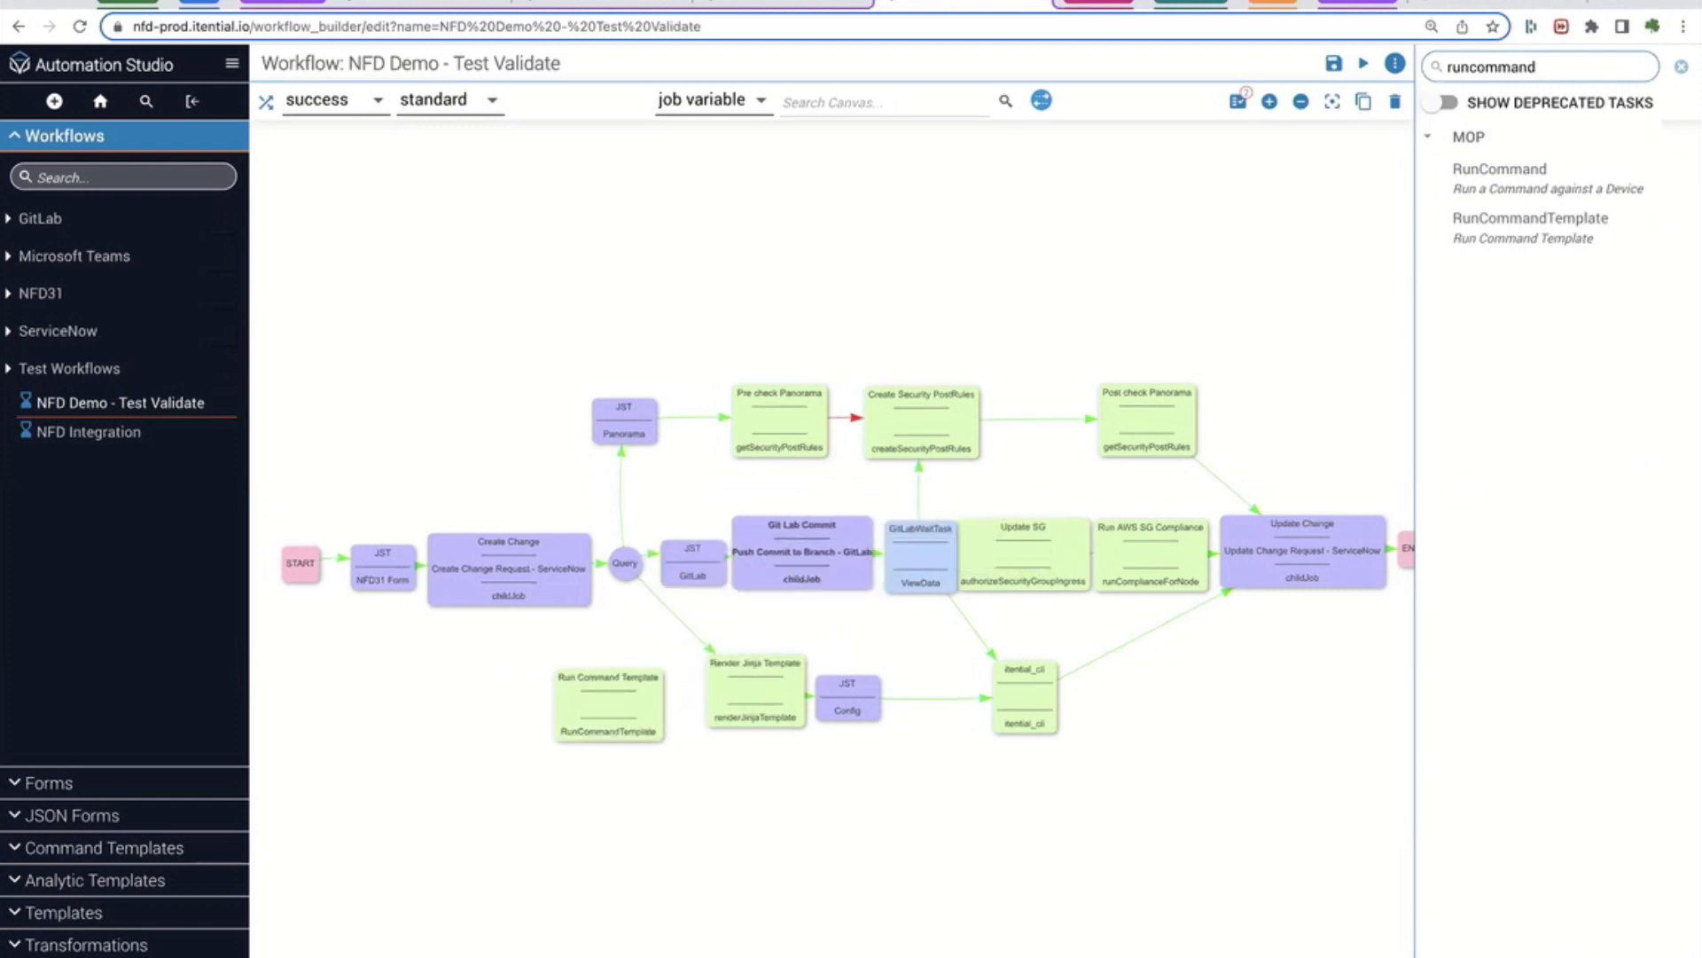
Link the Query task to Run Command Template and Run Command Template to Render Jinja Template, aligning the new task below Query
scroll(952, 597, up, 2)
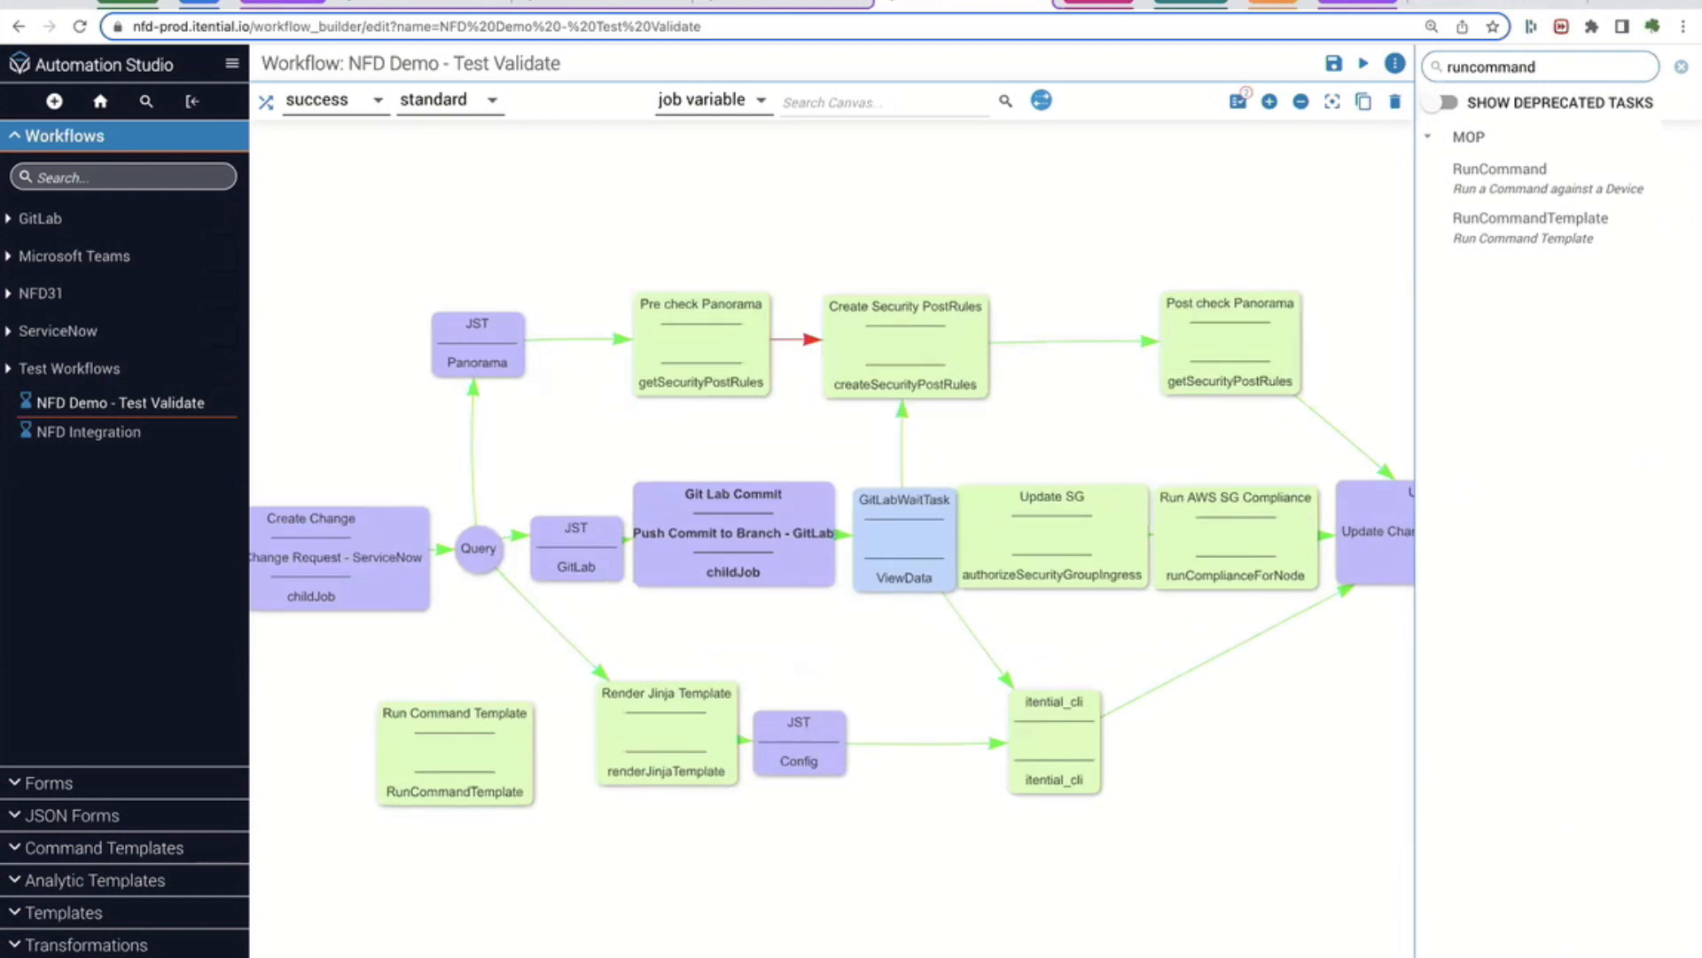
key(y)
drag(477, 569, 462, 696)
key(y)
drag(603, 726, 621, 726)
key(y)
drag(455, 753, 482, 722)
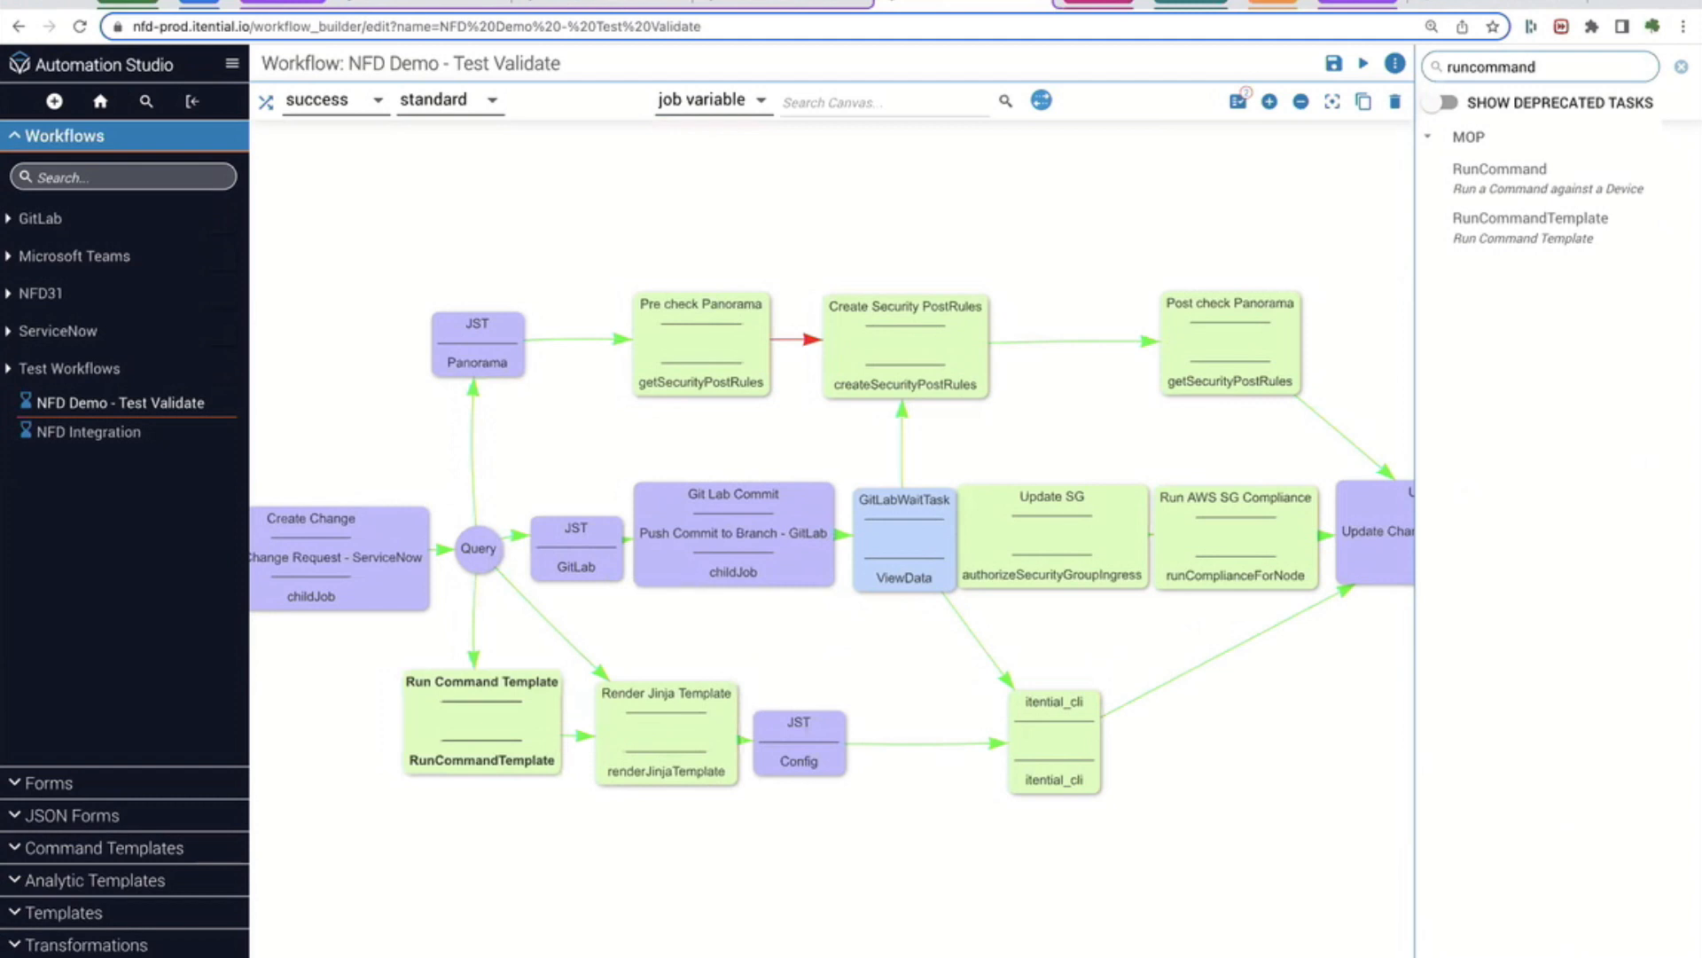
Open the Run Command Template task's settings and set its summary to "pre check"
double_click(532, 687)
triple_click(700, 220)
text(pre check)
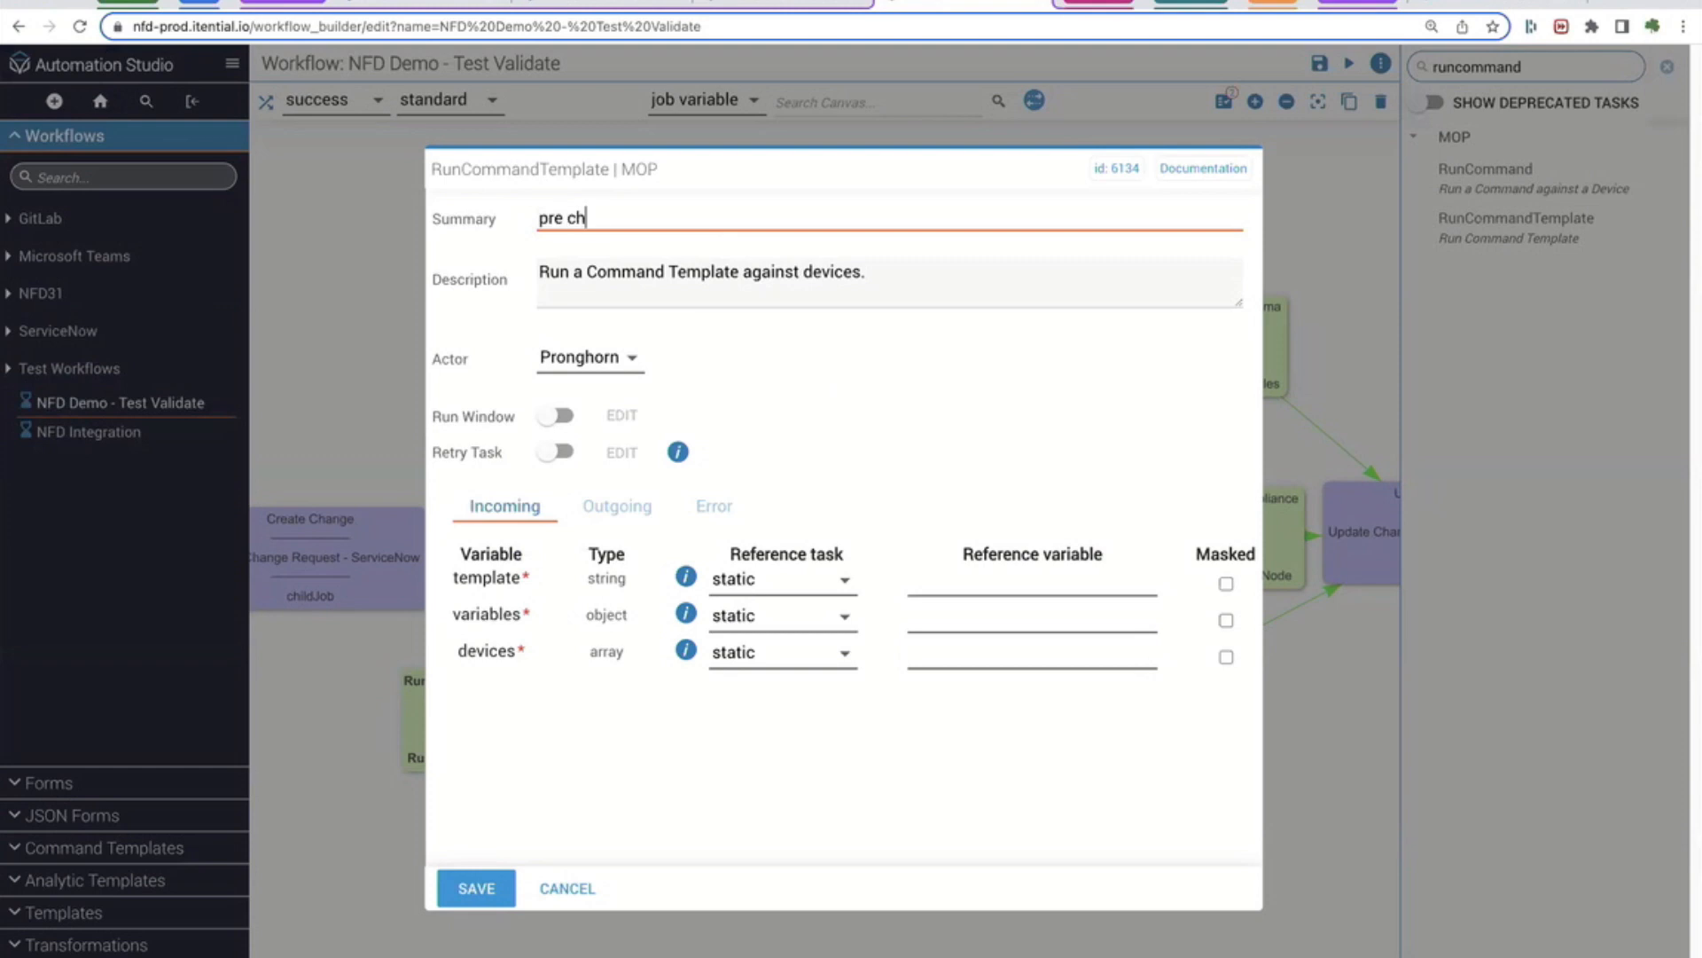
key(BackSpace)
key(BackSpace)
key(BackSpace)
text(eck)
Keep the template input static and paste nfd-webapp as its reference variable
click(780, 579)
click(780, 582)
click(975, 585)
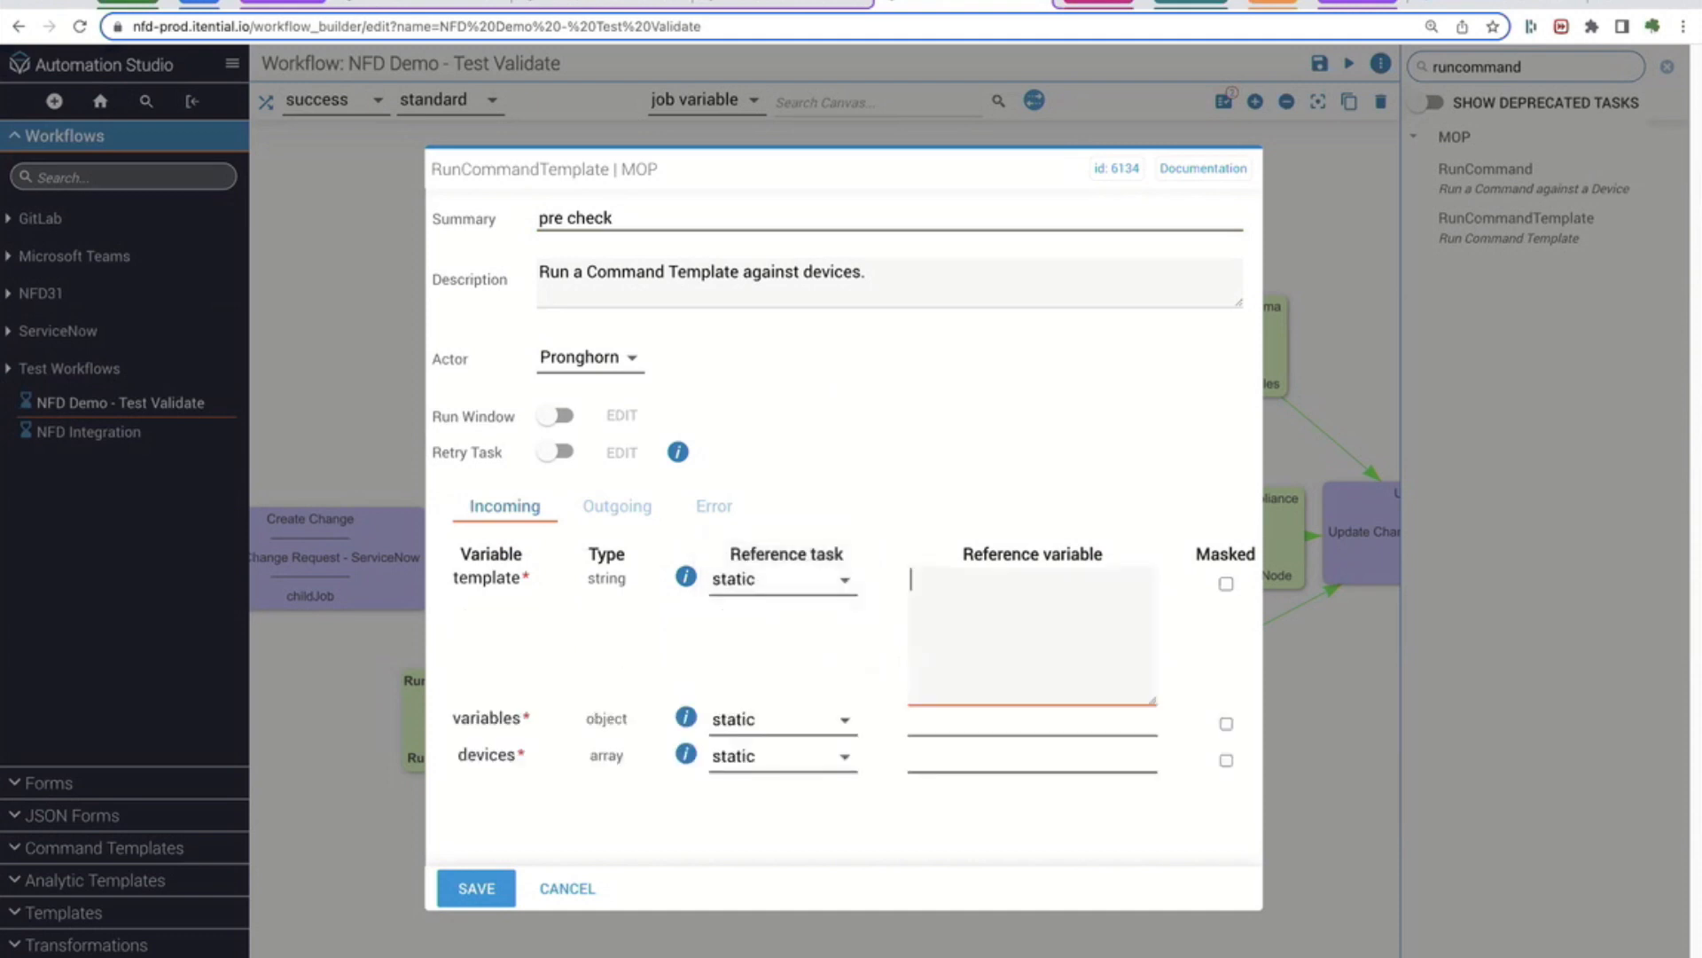
key(ctrl+v)
key(Tab)
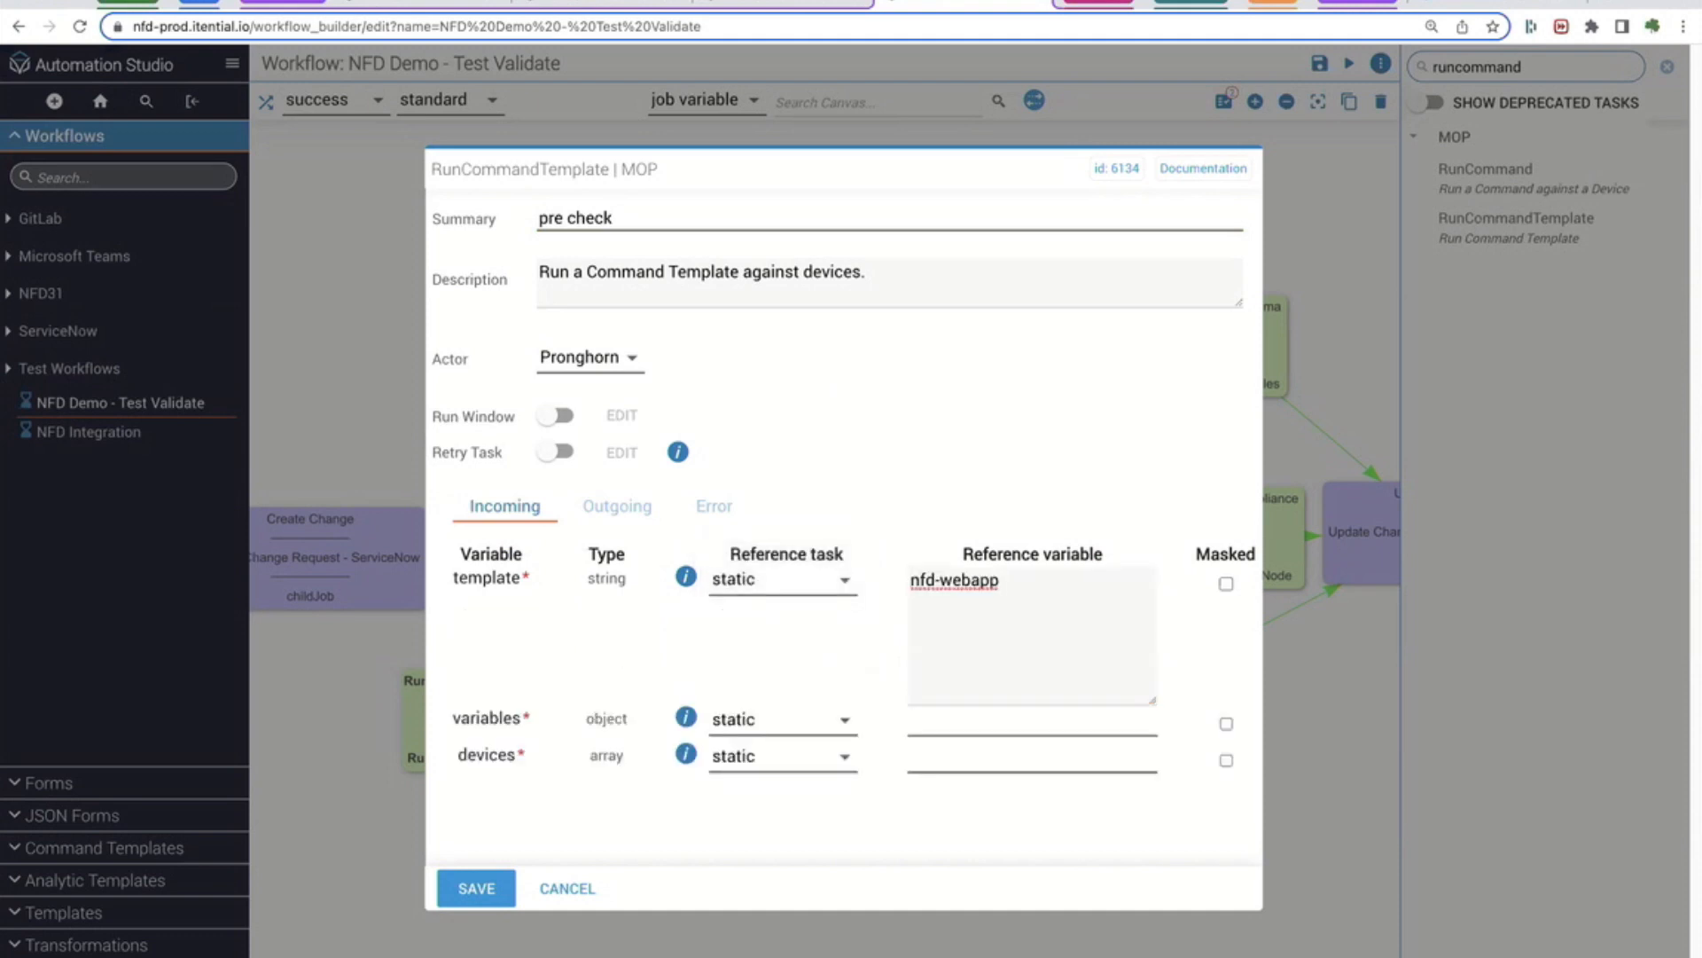
Set the pre check task's variables input to reference the job's formData
key(space)
key(Down)
key(Down)
key(Up)
key(Up)
key(Up)
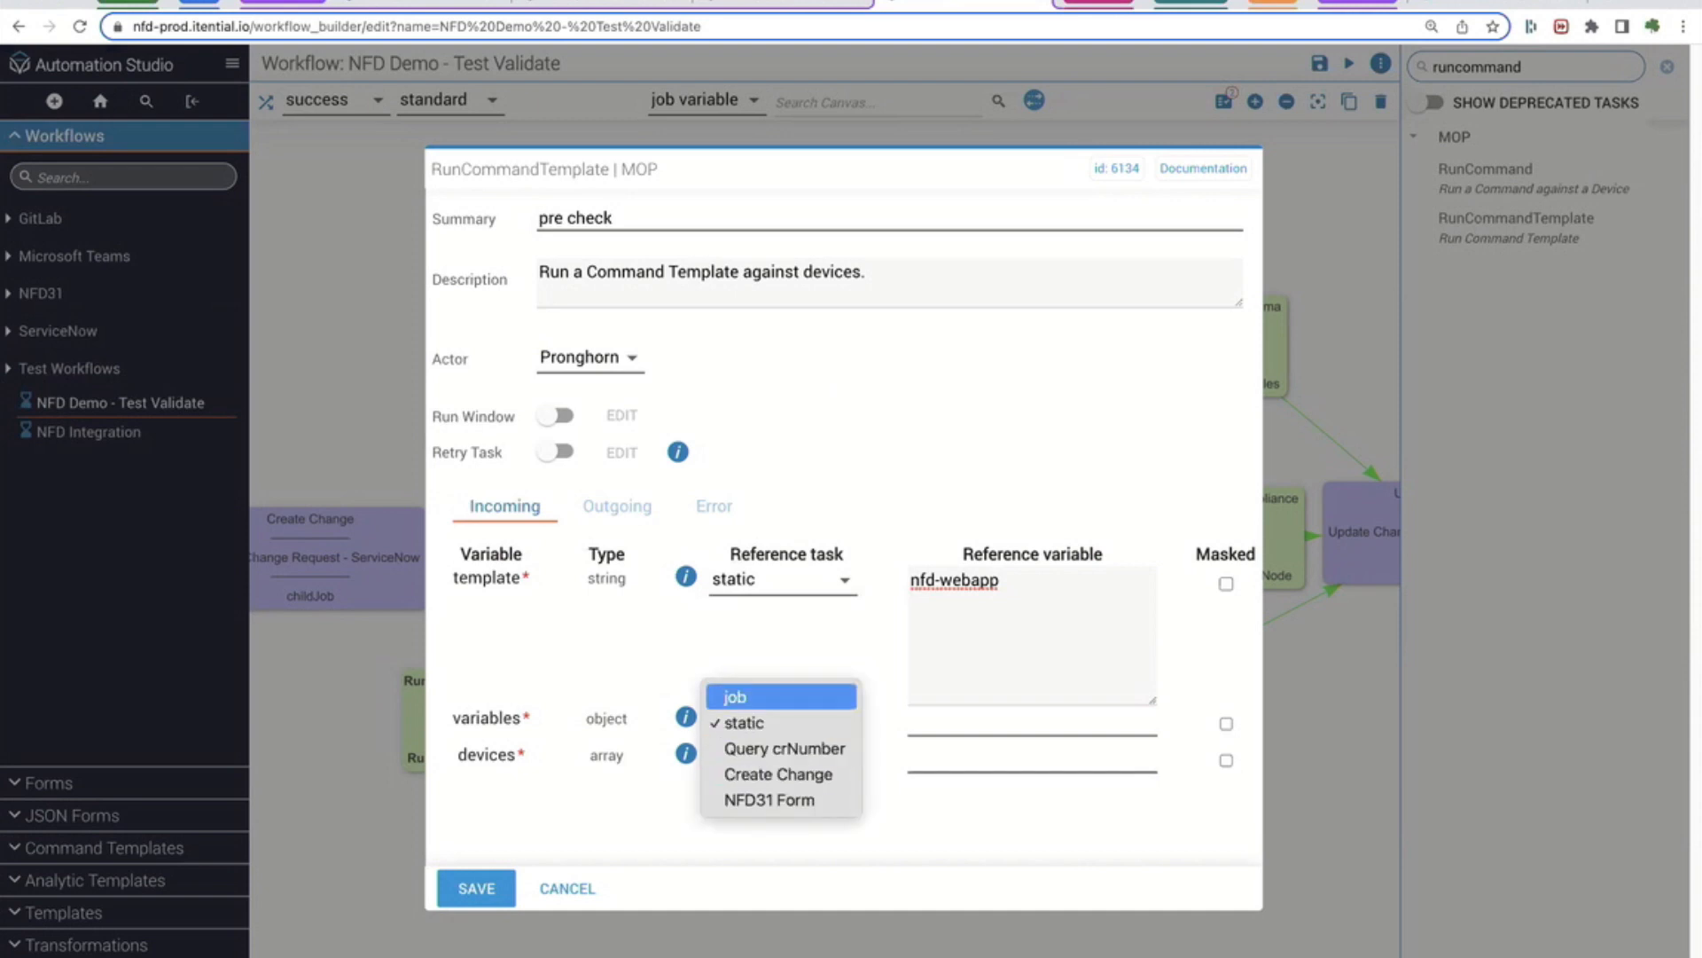
key(Return)
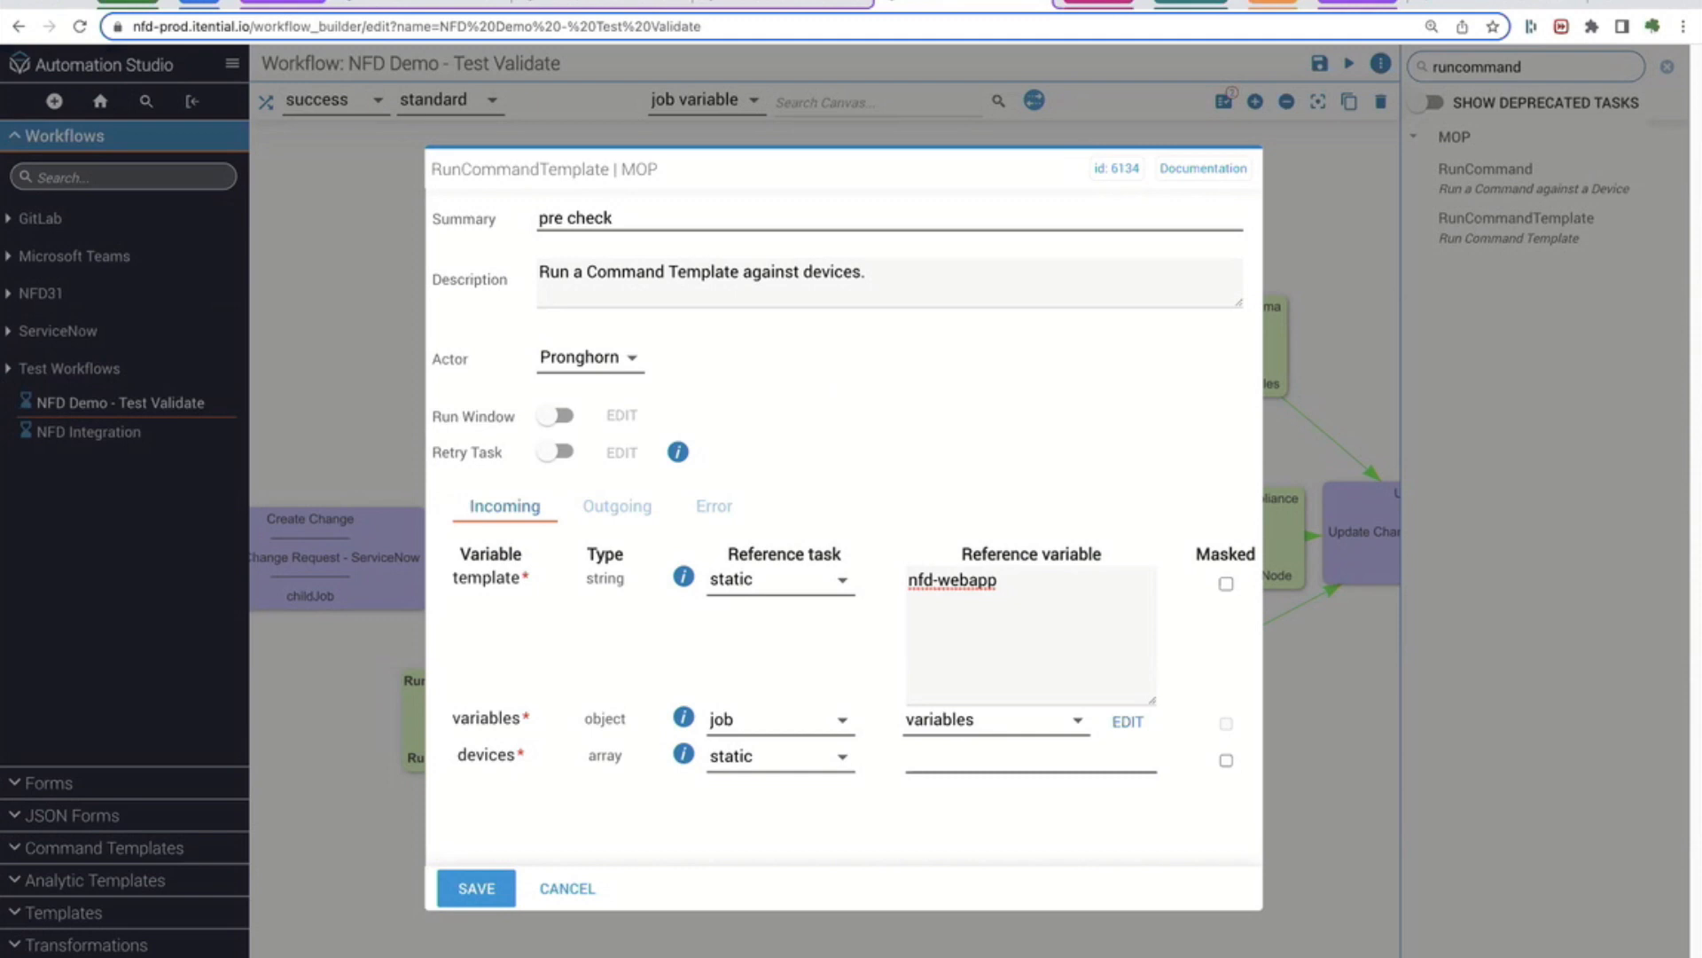
click(993, 719)
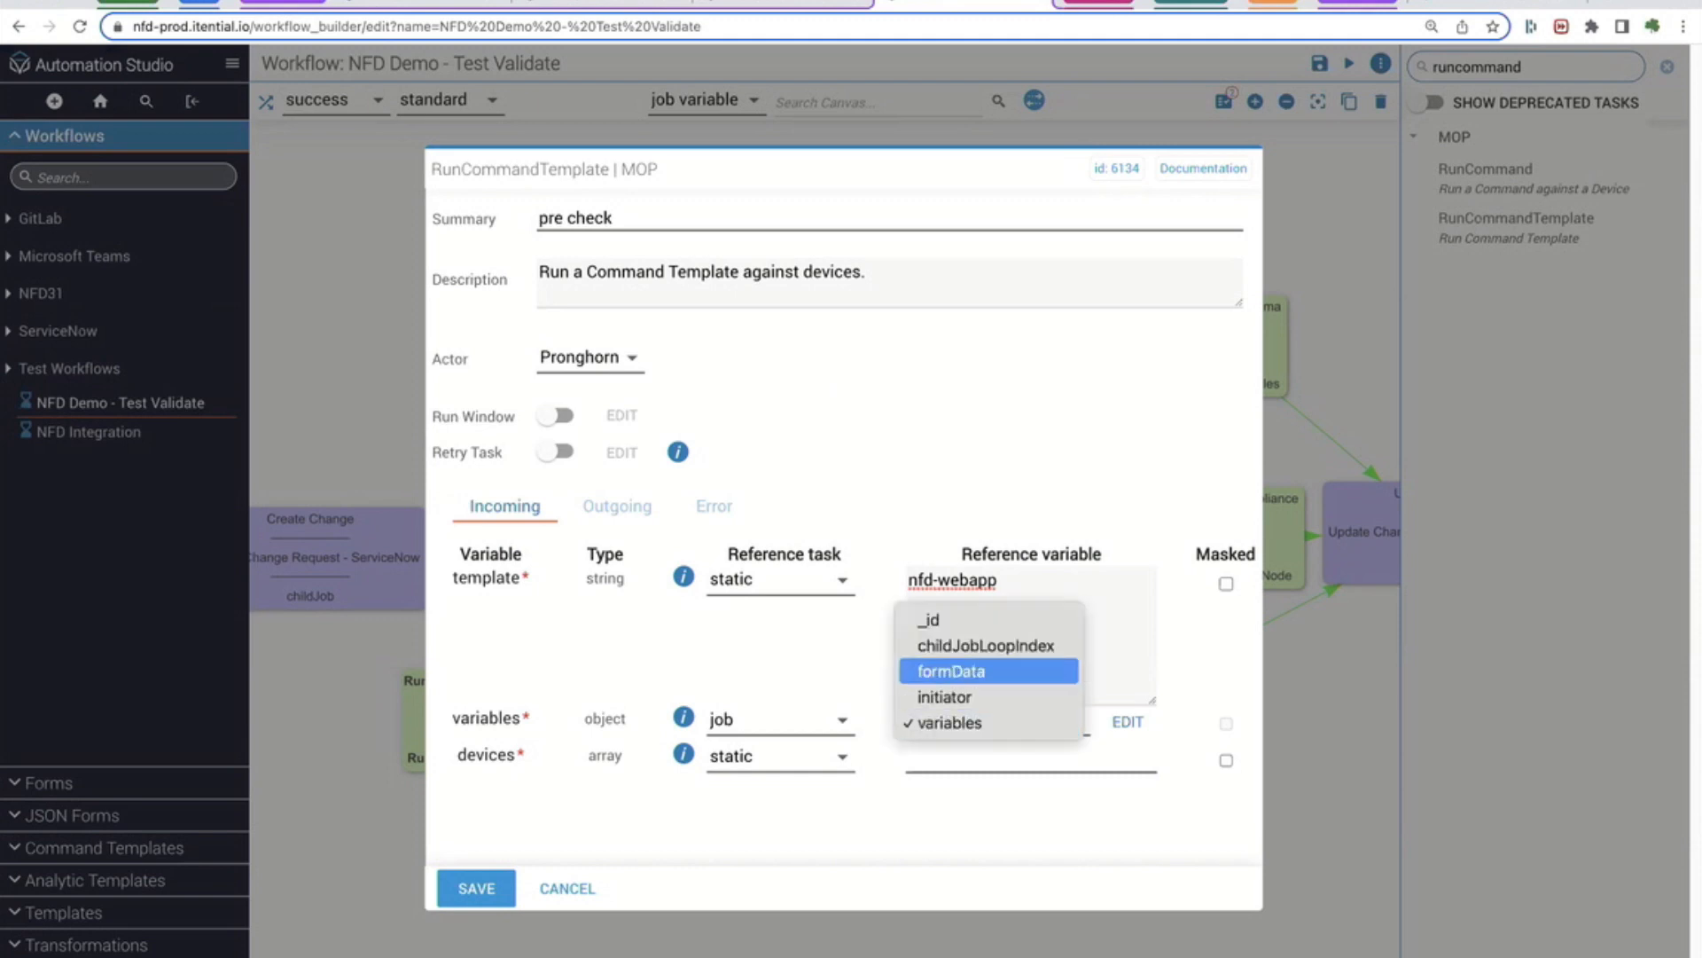
click(988, 671)
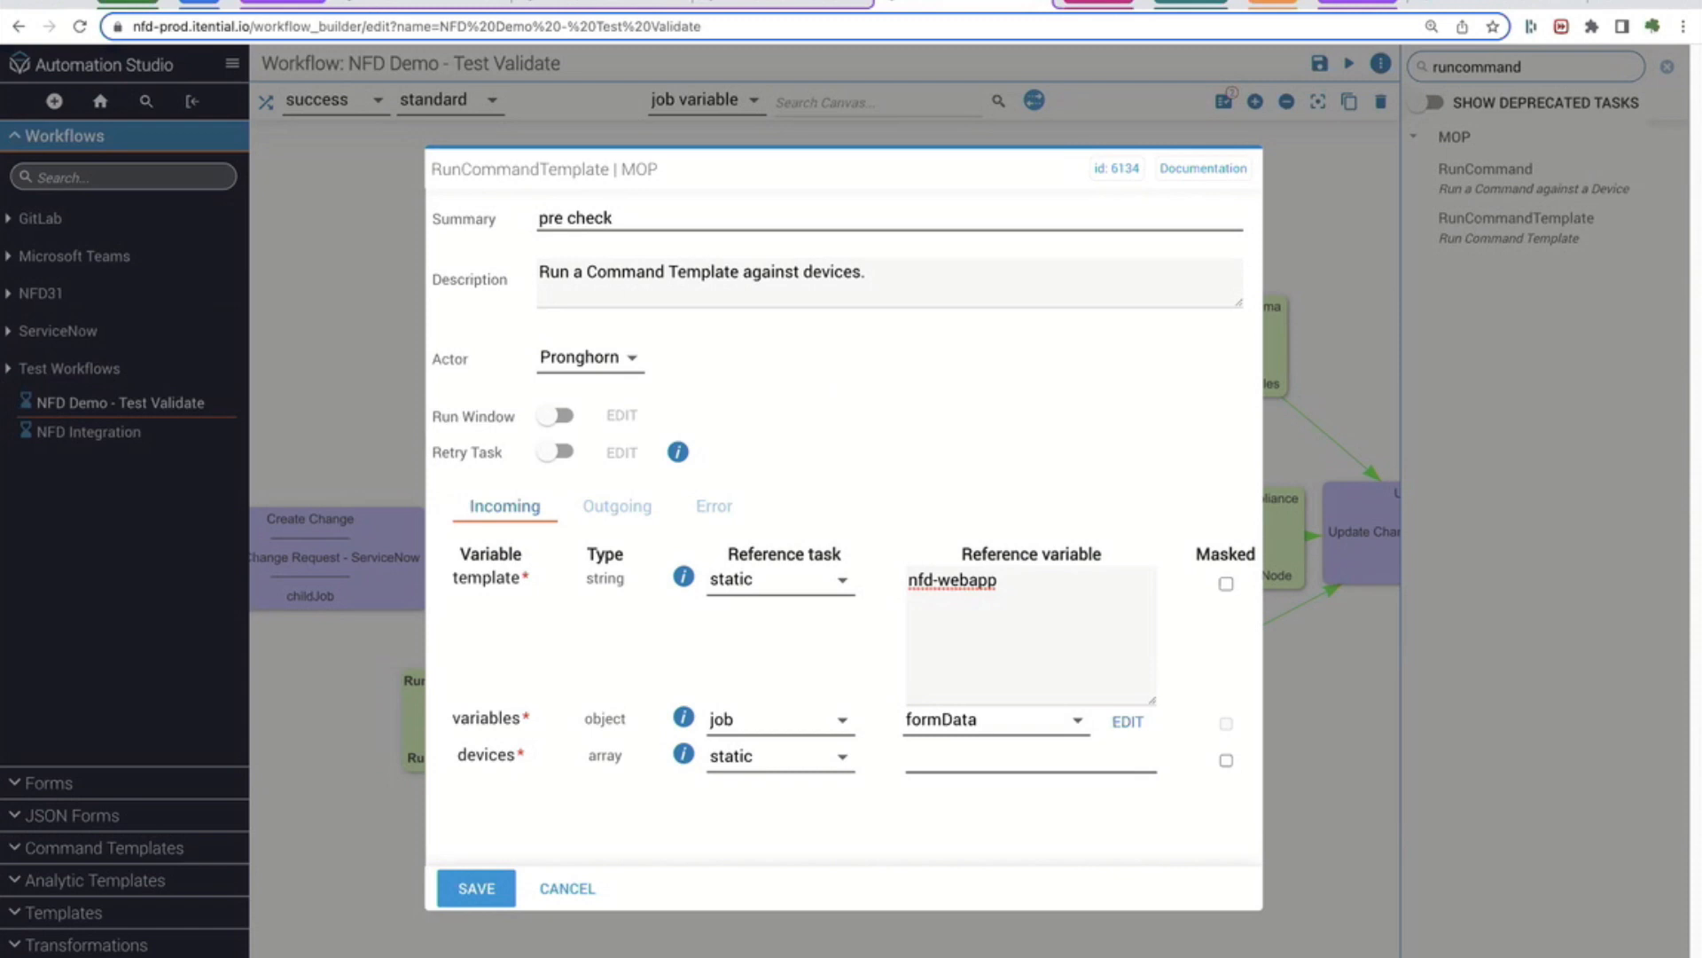
Set the pre check task's devices input to reference deviceArray from NFD31 Form and save the task
click(781, 755)
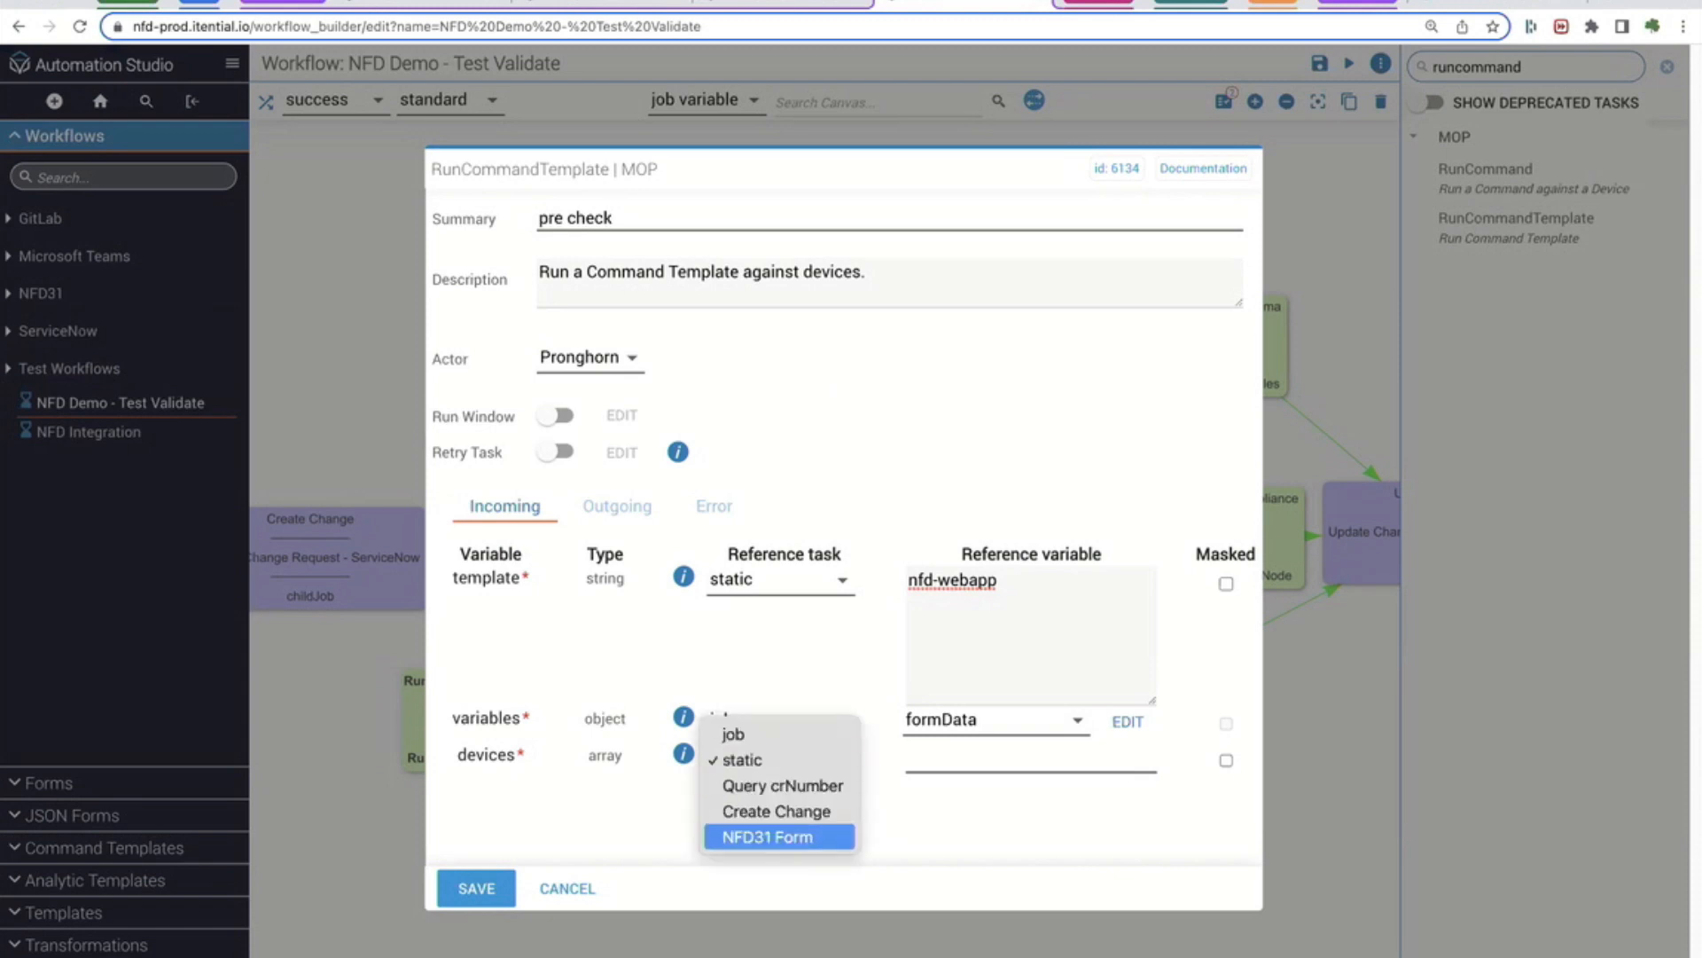
click(768, 837)
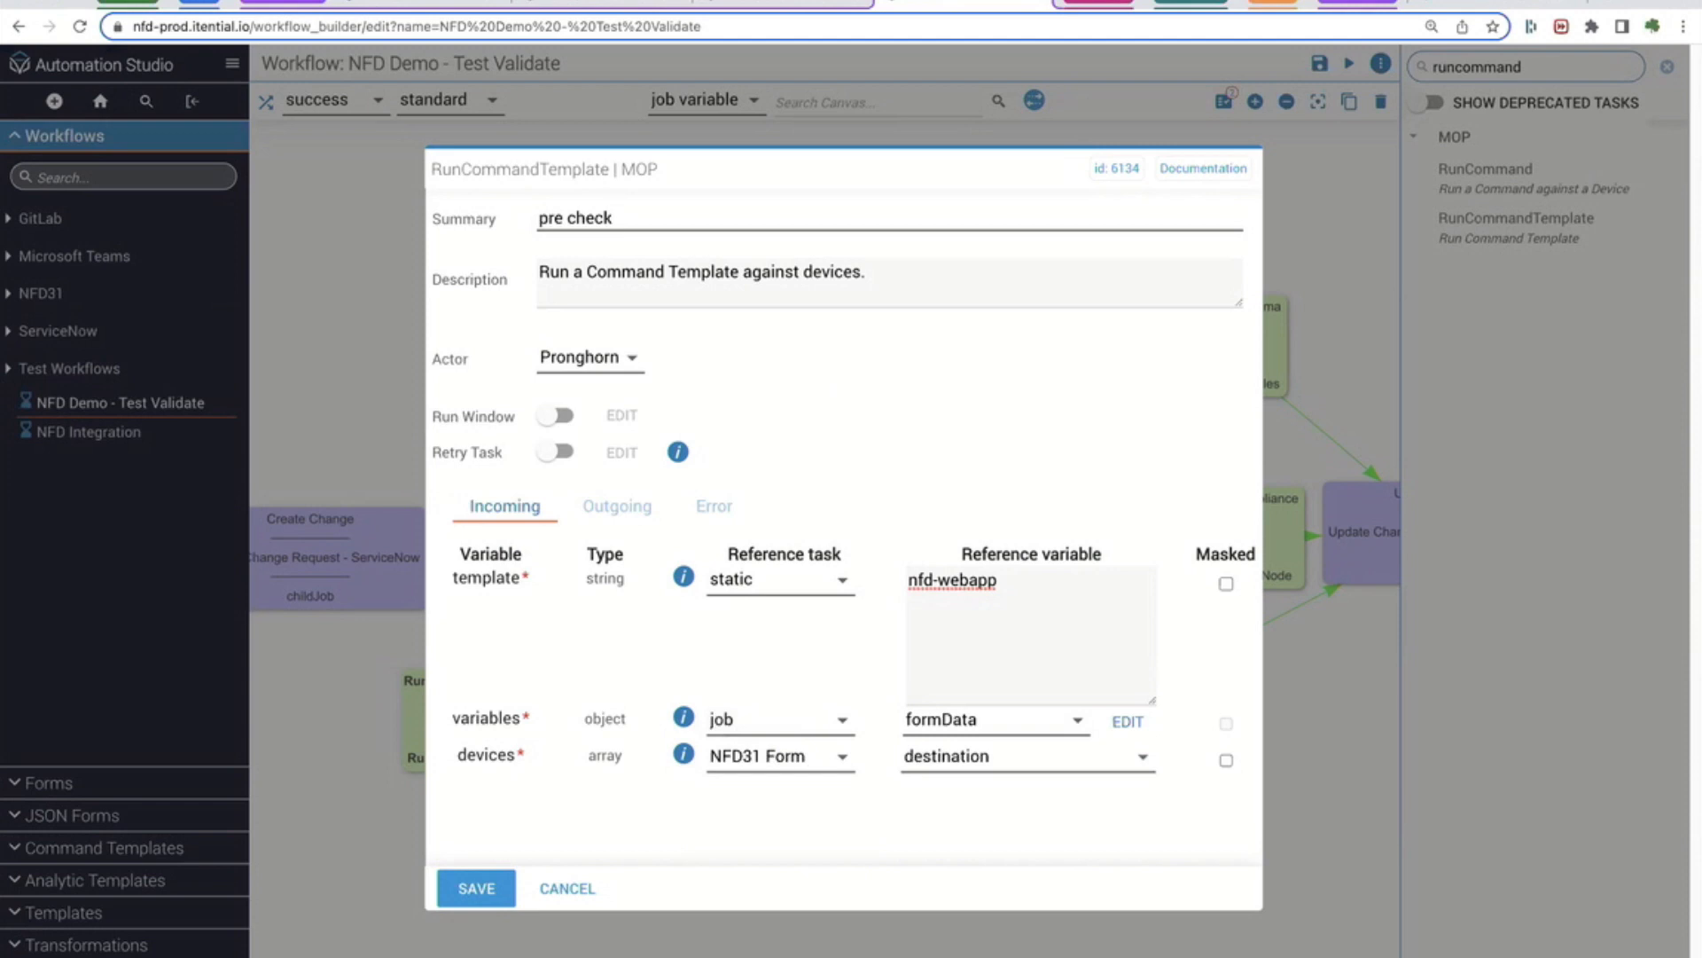
click(1028, 756)
click(1019, 888)
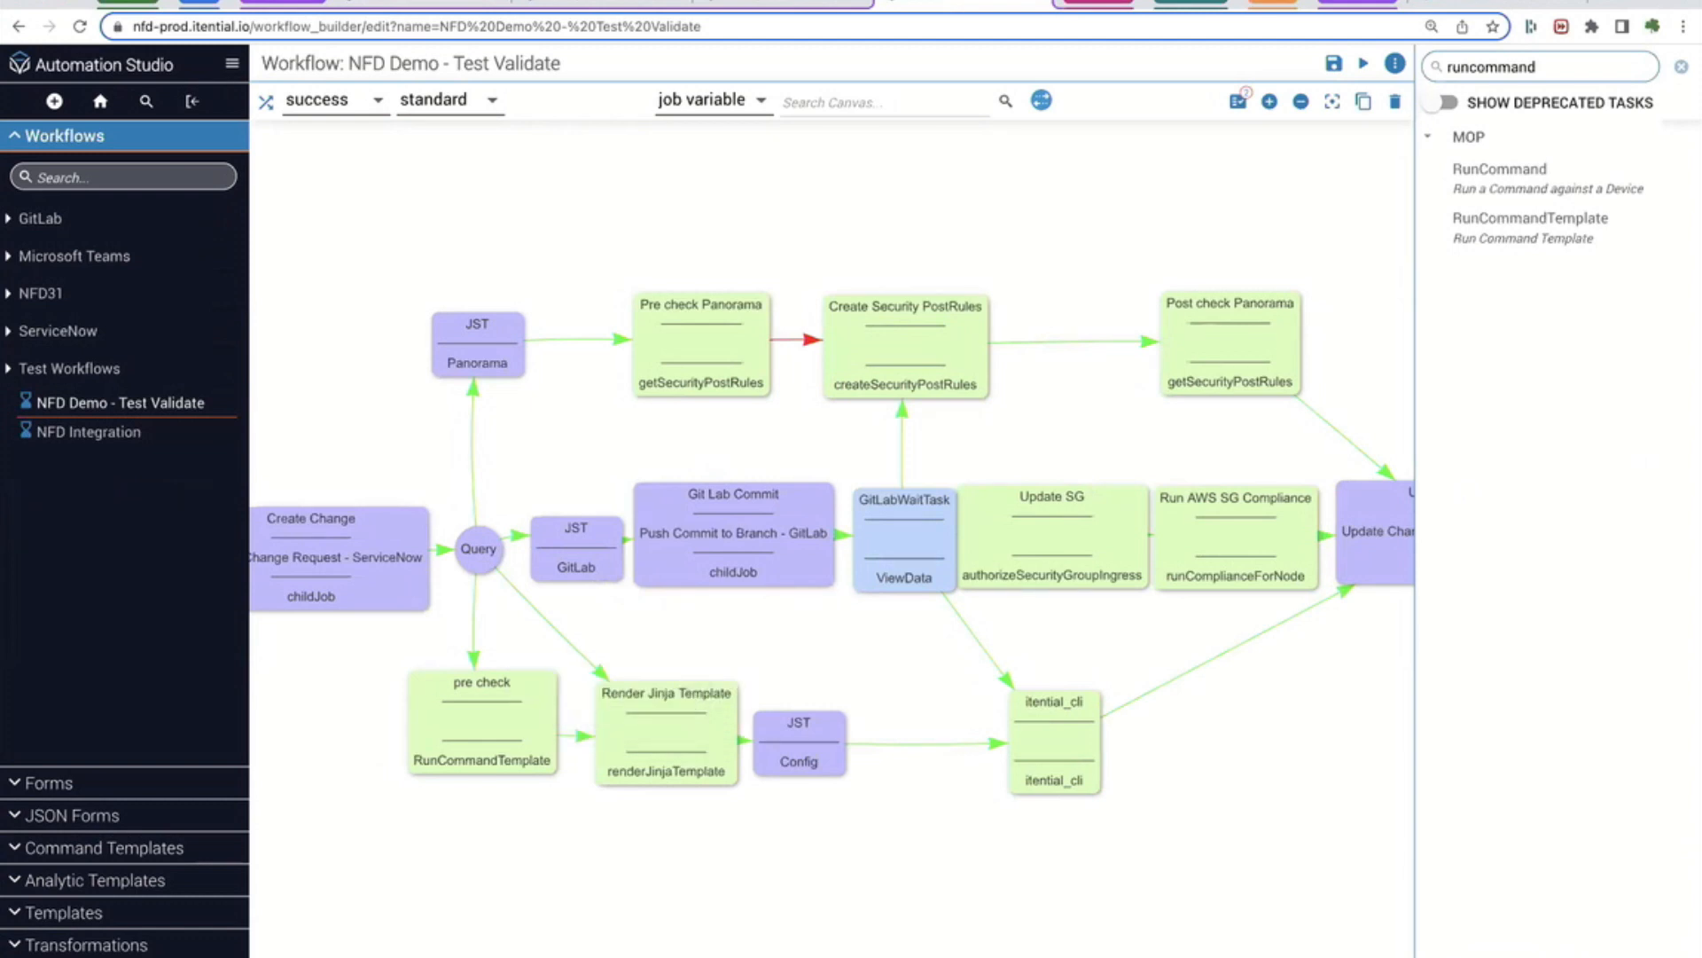
Delete the direct link from Query to Render Jinja Template and shift the itential_cli task slightly up beside Config
key(Delete)
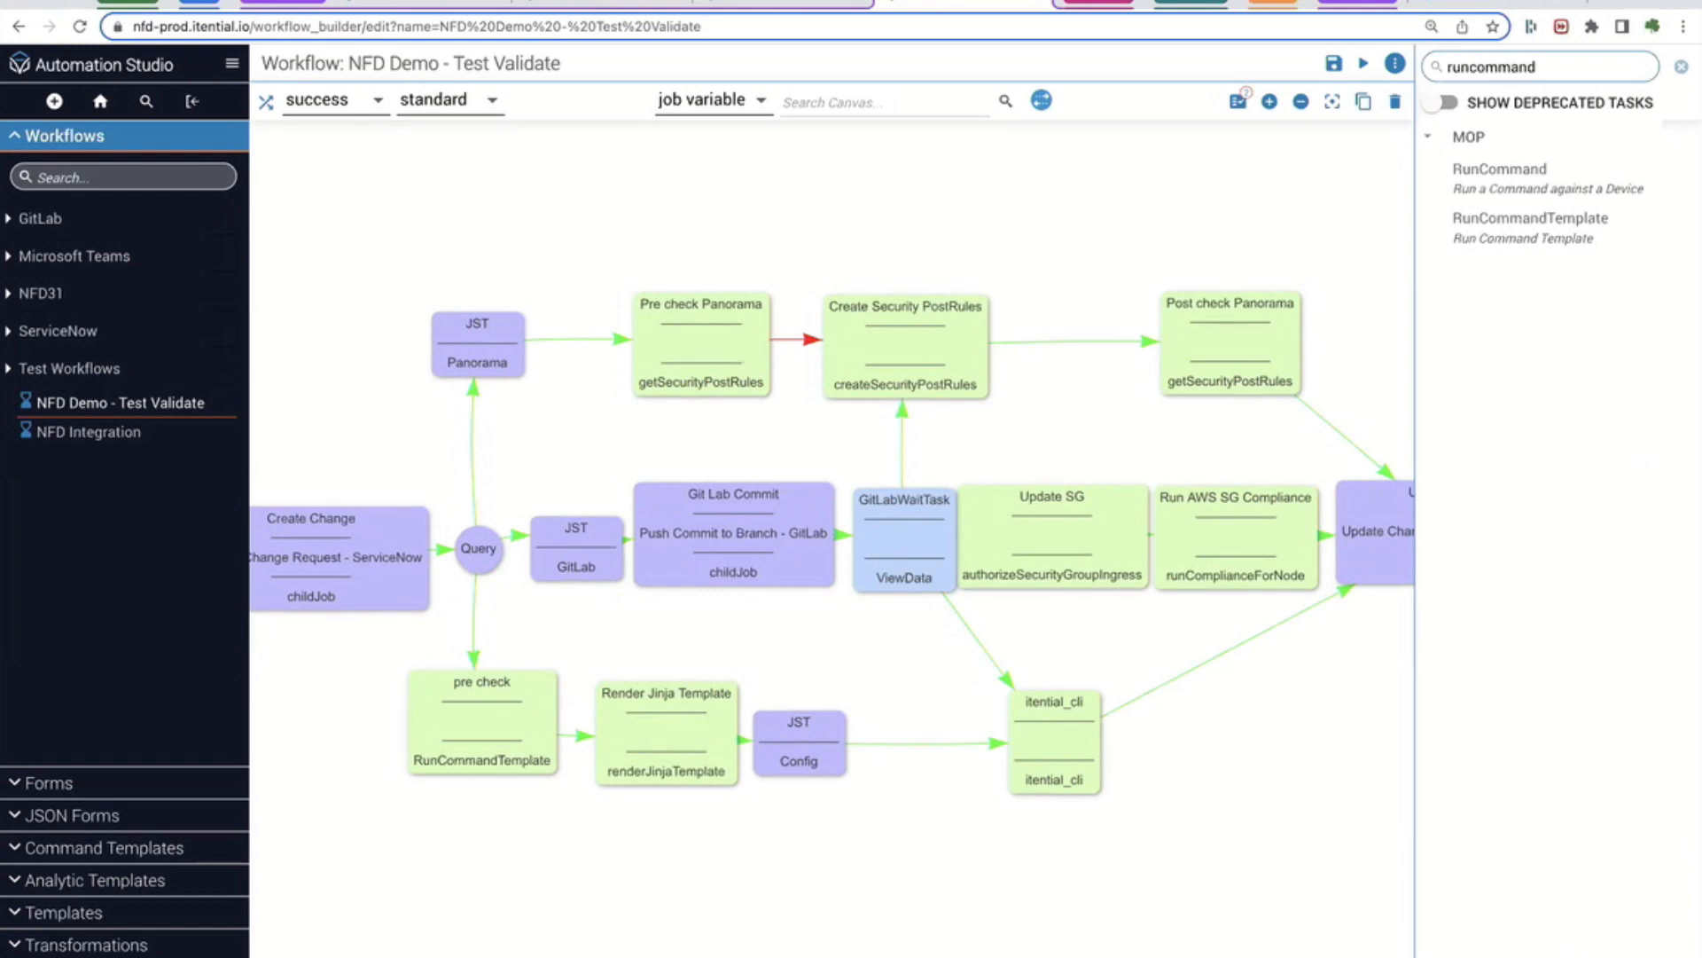
drag(1054, 740, 1076, 726)
Copy the pre check task and place the duplicate after the itential_cli task, below Update Change
click(483, 720)
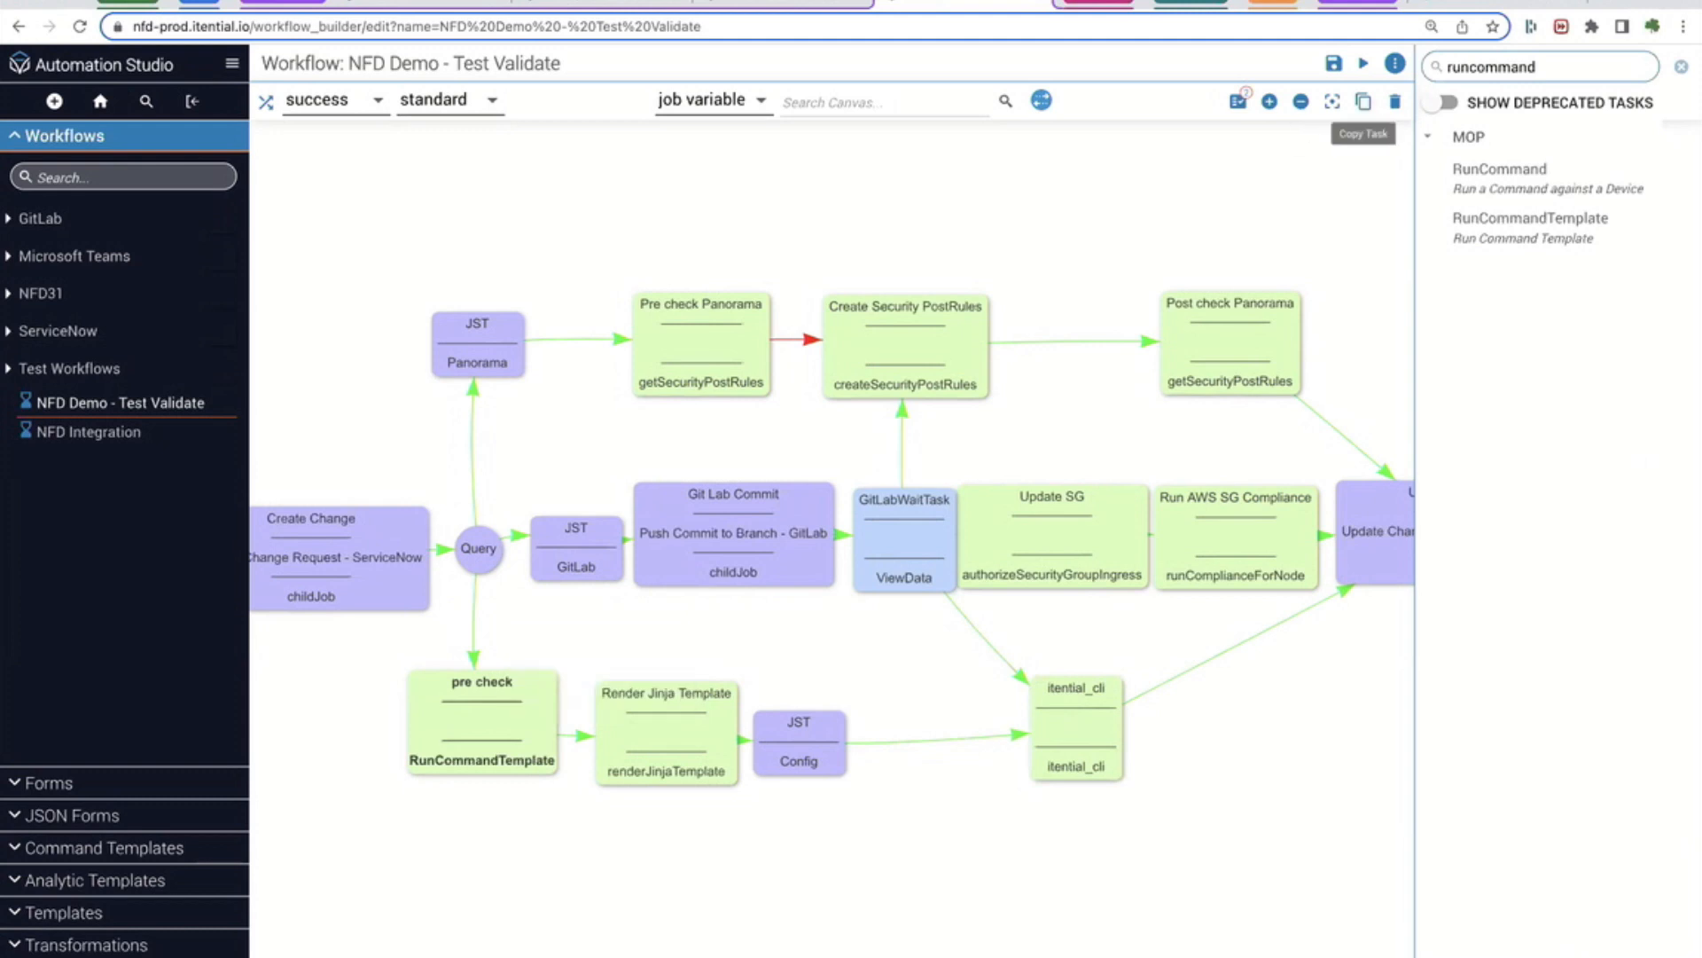
click(1364, 102)
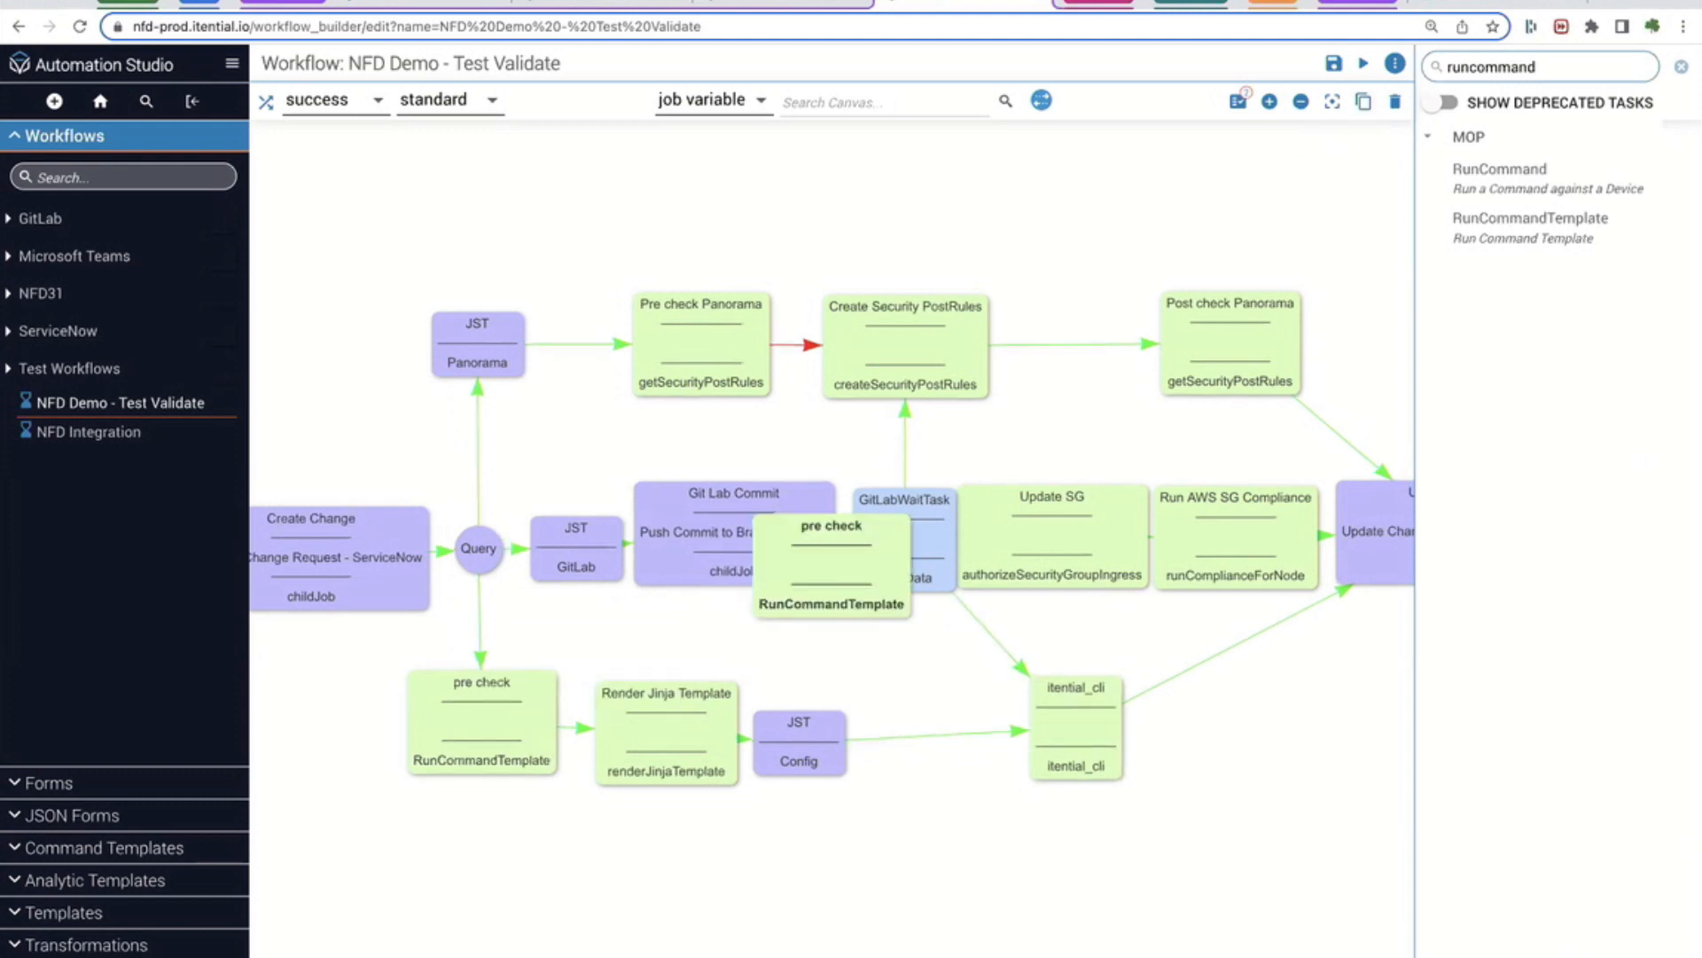
drag(832, 567, 1317, 719)
Link itential_cli to the copied task and the copied task to Update Change, aligning the copy with itential_cli
key(y)
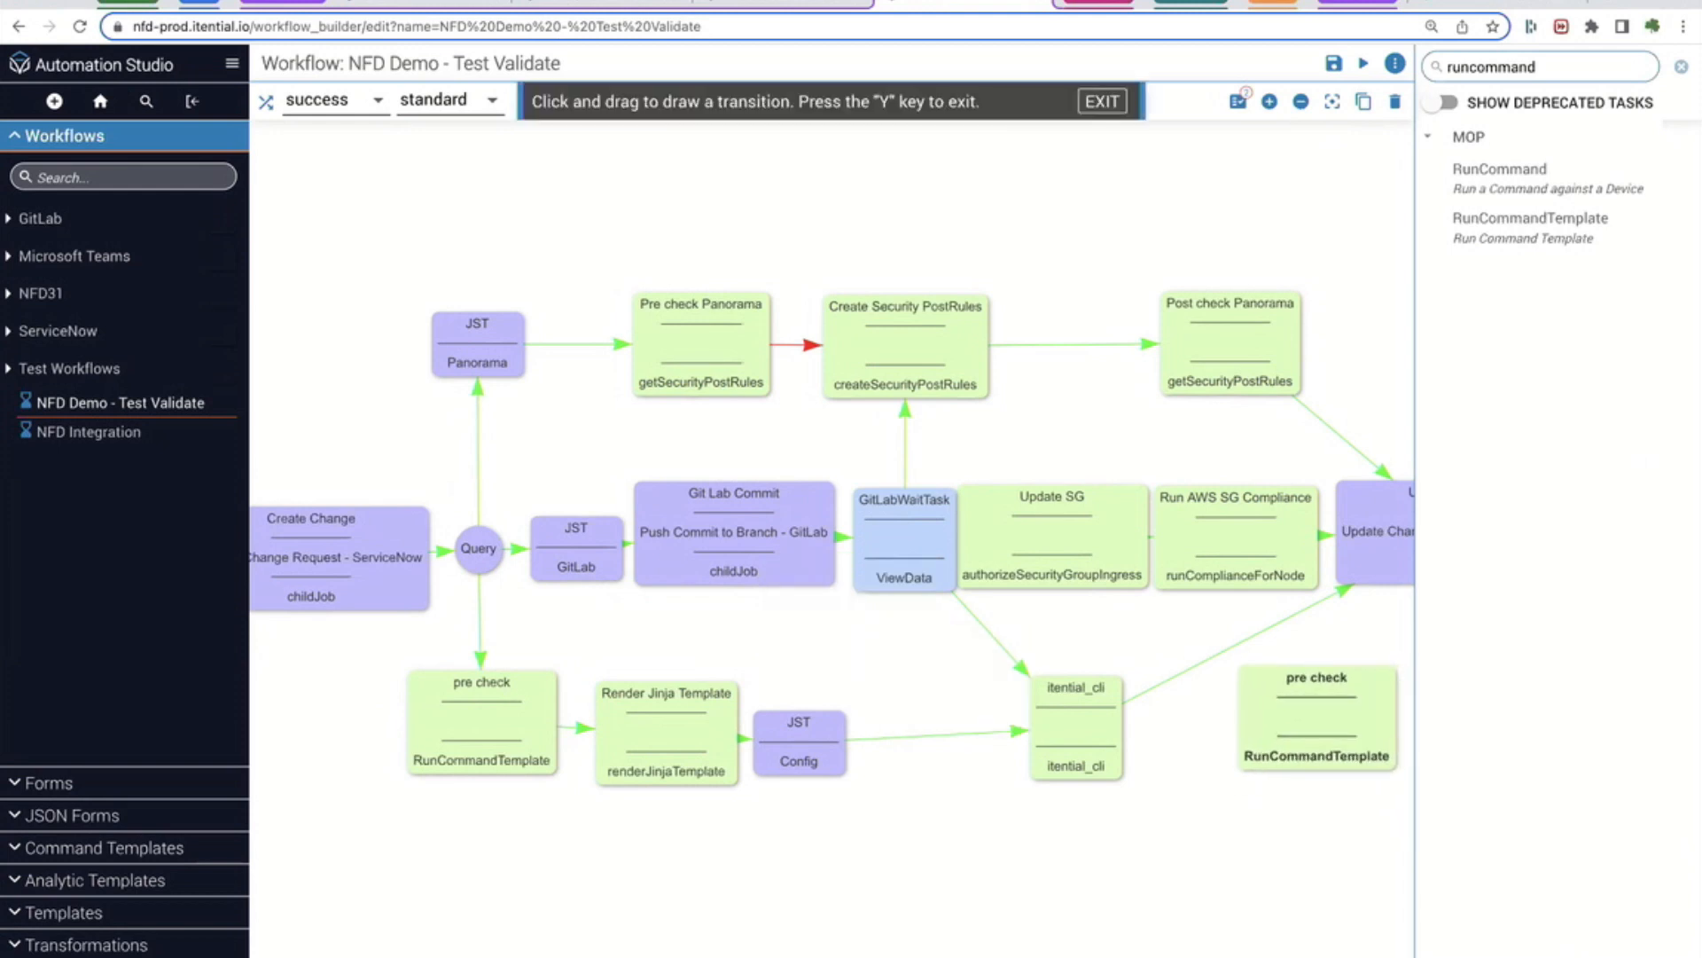
mouse_move(1140, 722)
mouse_down()
mouse_move(1259, 719)
mouse_move(1358, 562)
mouse_up()
key(y)
drag(1317, 720, 1312, 732)
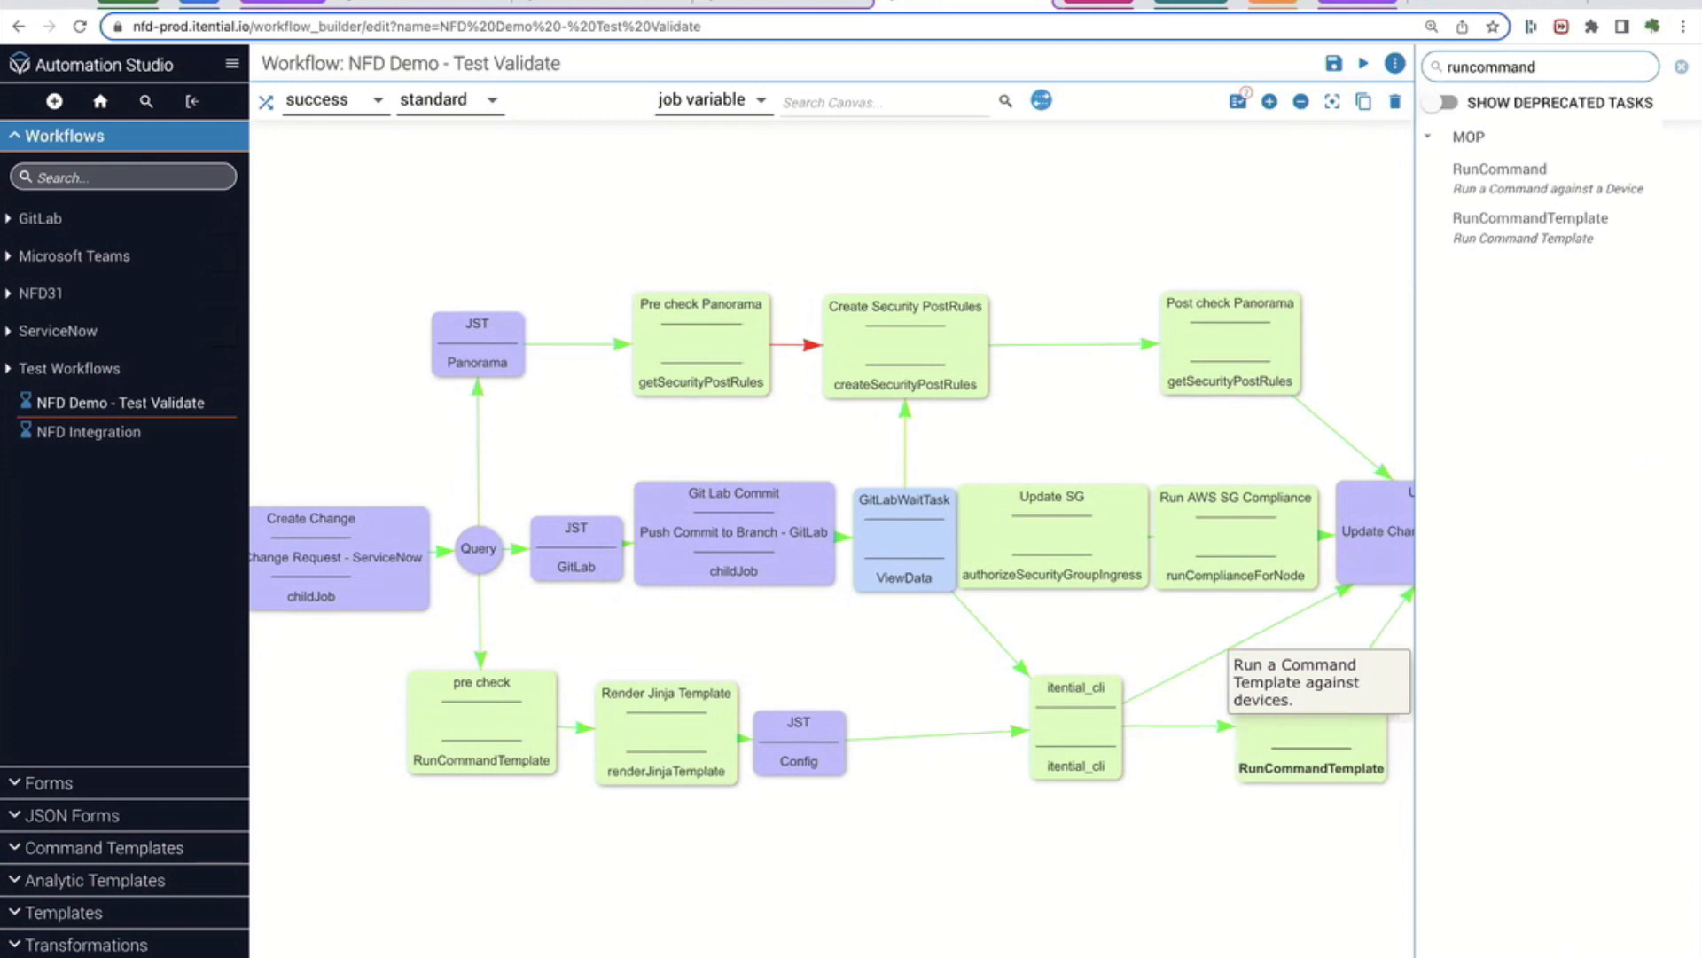
Open the copied RunCommandTemplate task's settings and change its summary to "post check"
double_click(1312, 754)
double_click(551, 217)
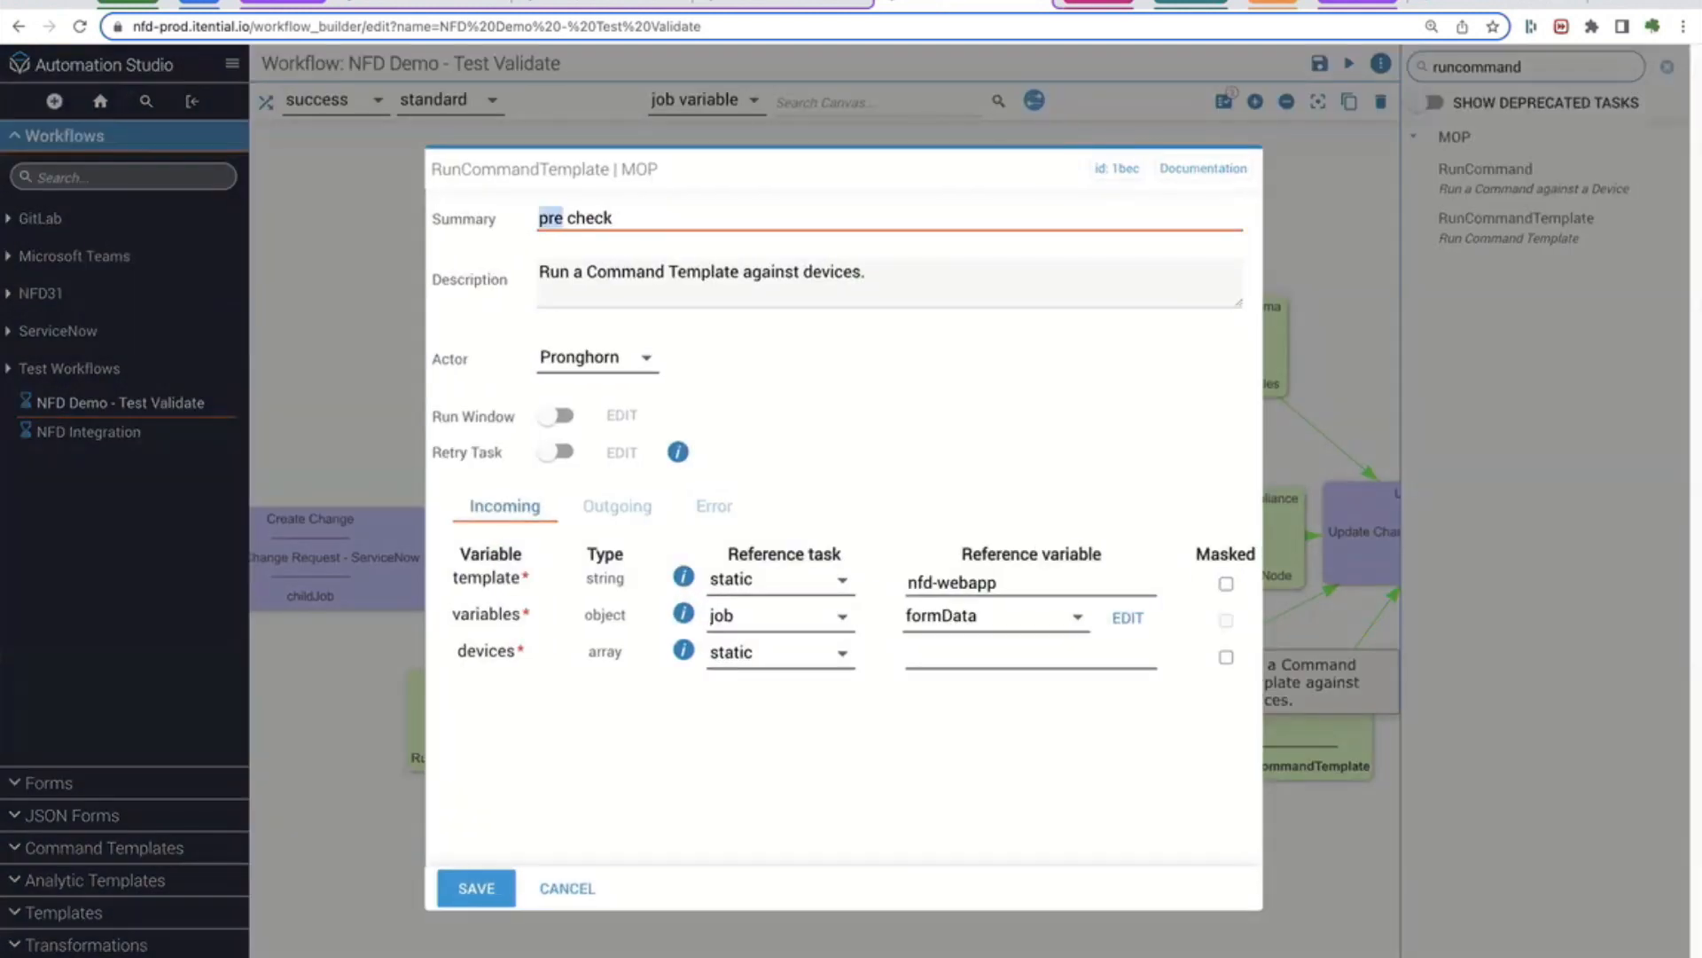
text(post)
Set the post check task's devices input to reference deviceArray from NFD31 Form and save the task
click(780, 654)
click(780, 913)
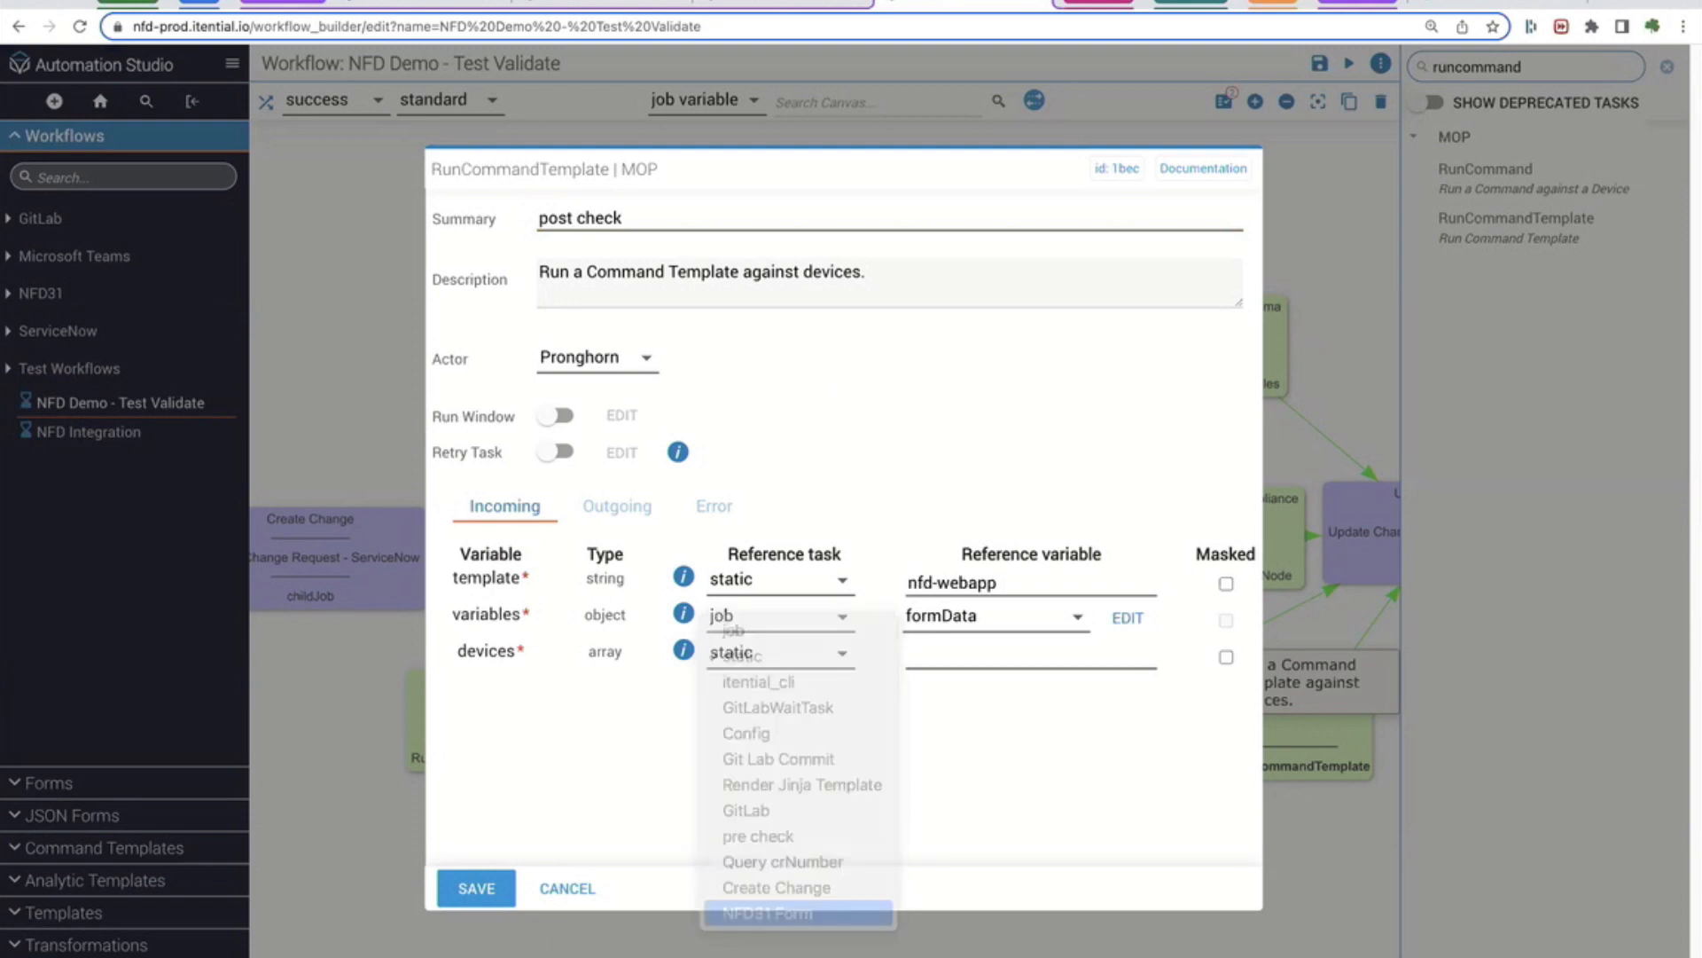
click(997, 654)
click(960, 783)
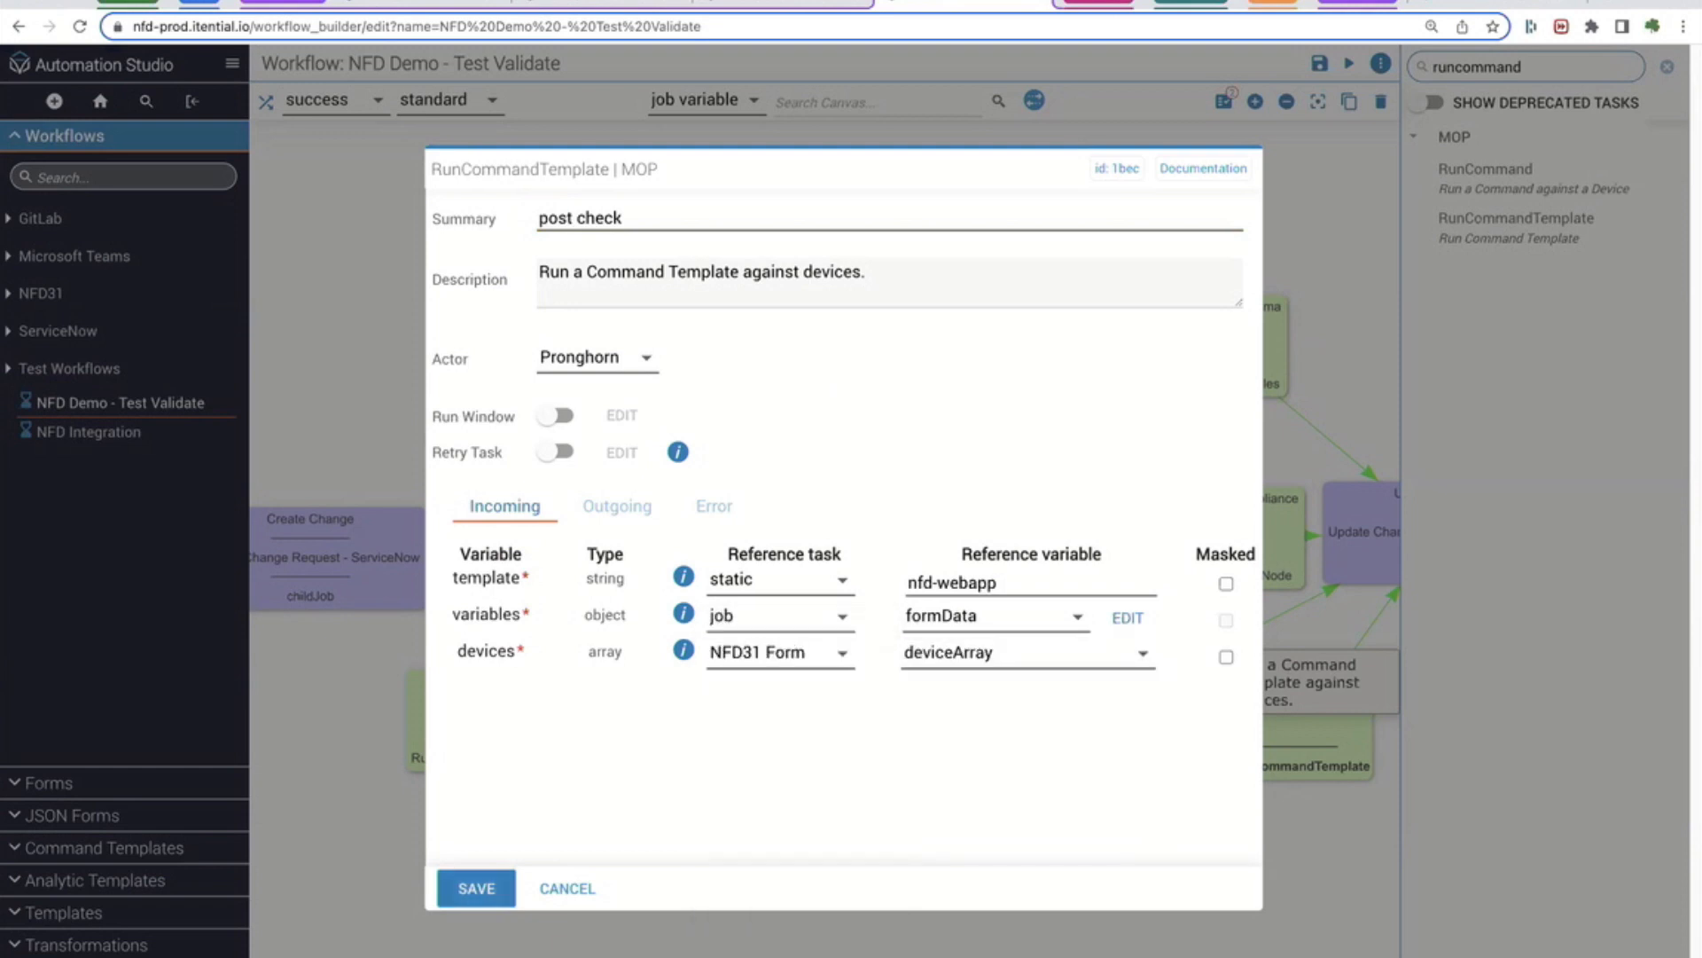
click(476, 888)
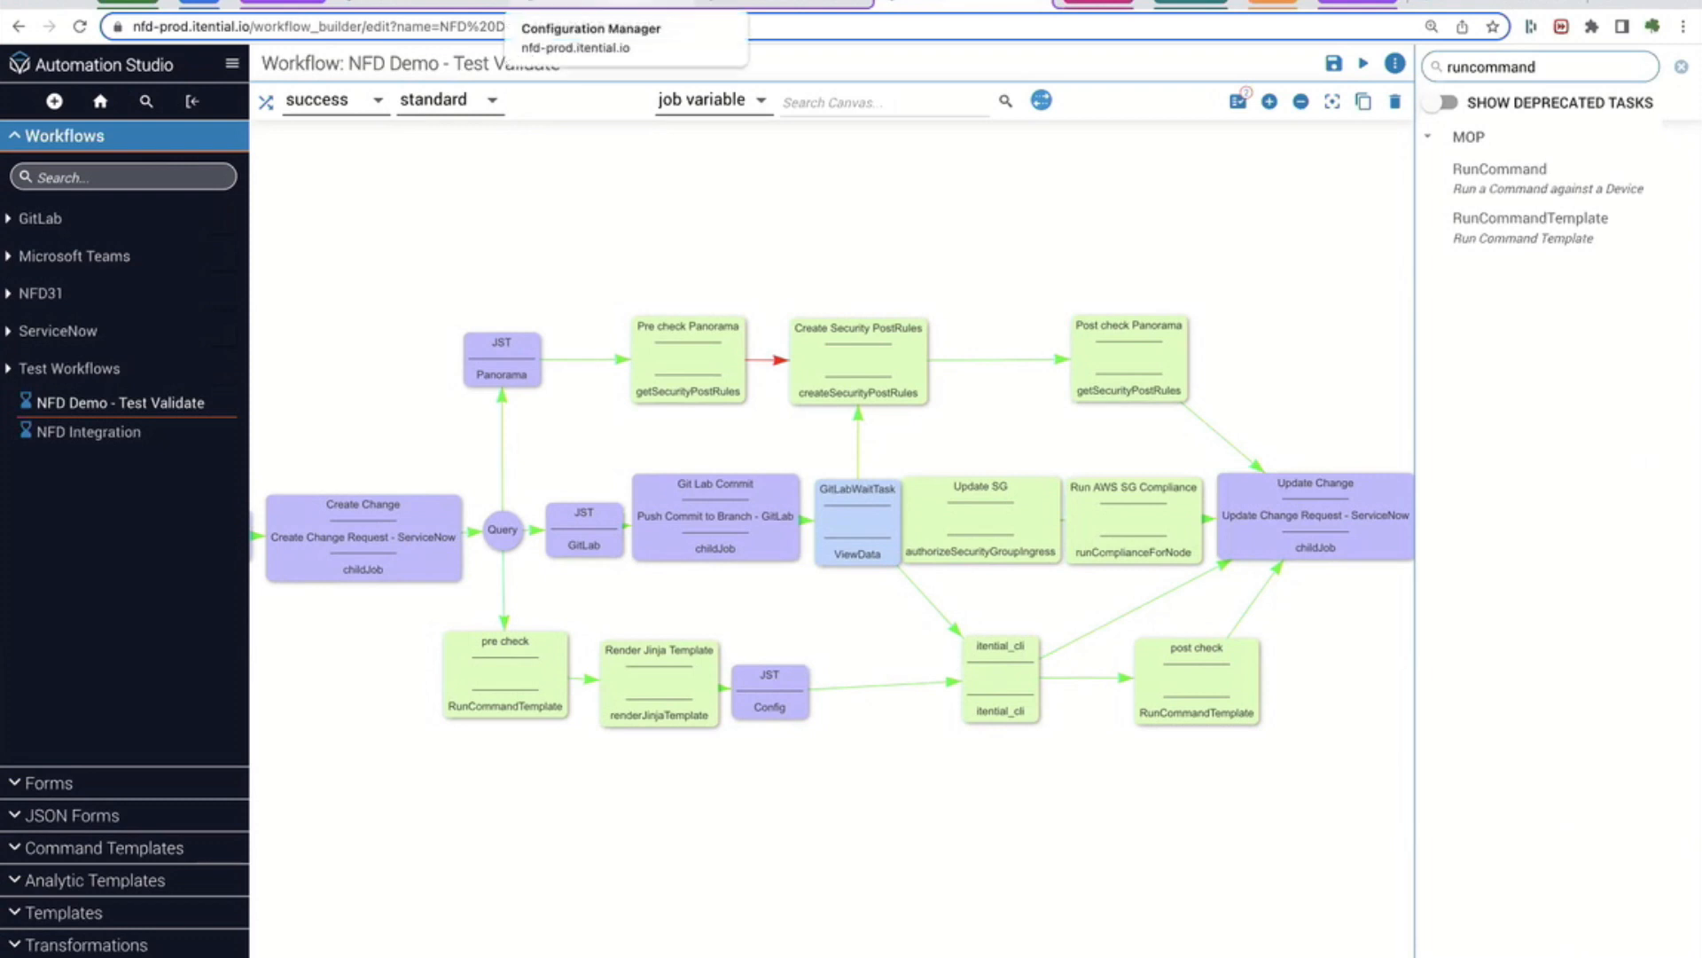
Switch to Configuration Manager and open the NFD Demo DC golden configuration
click(602, 5)
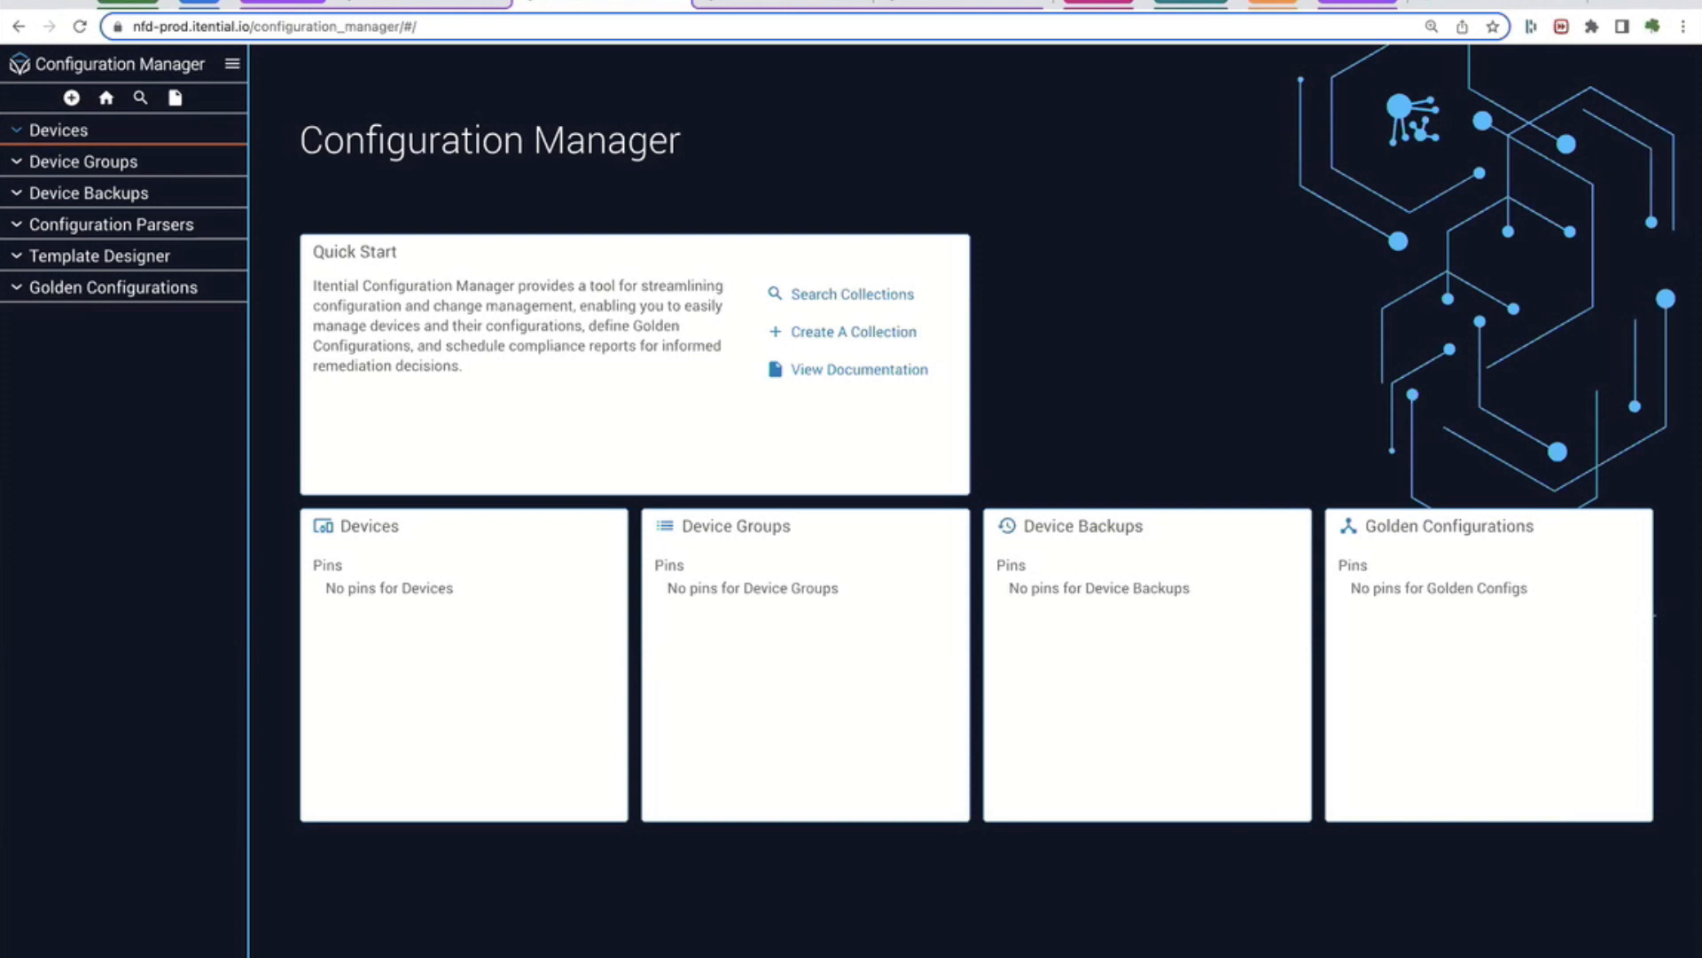
click(59, 131)
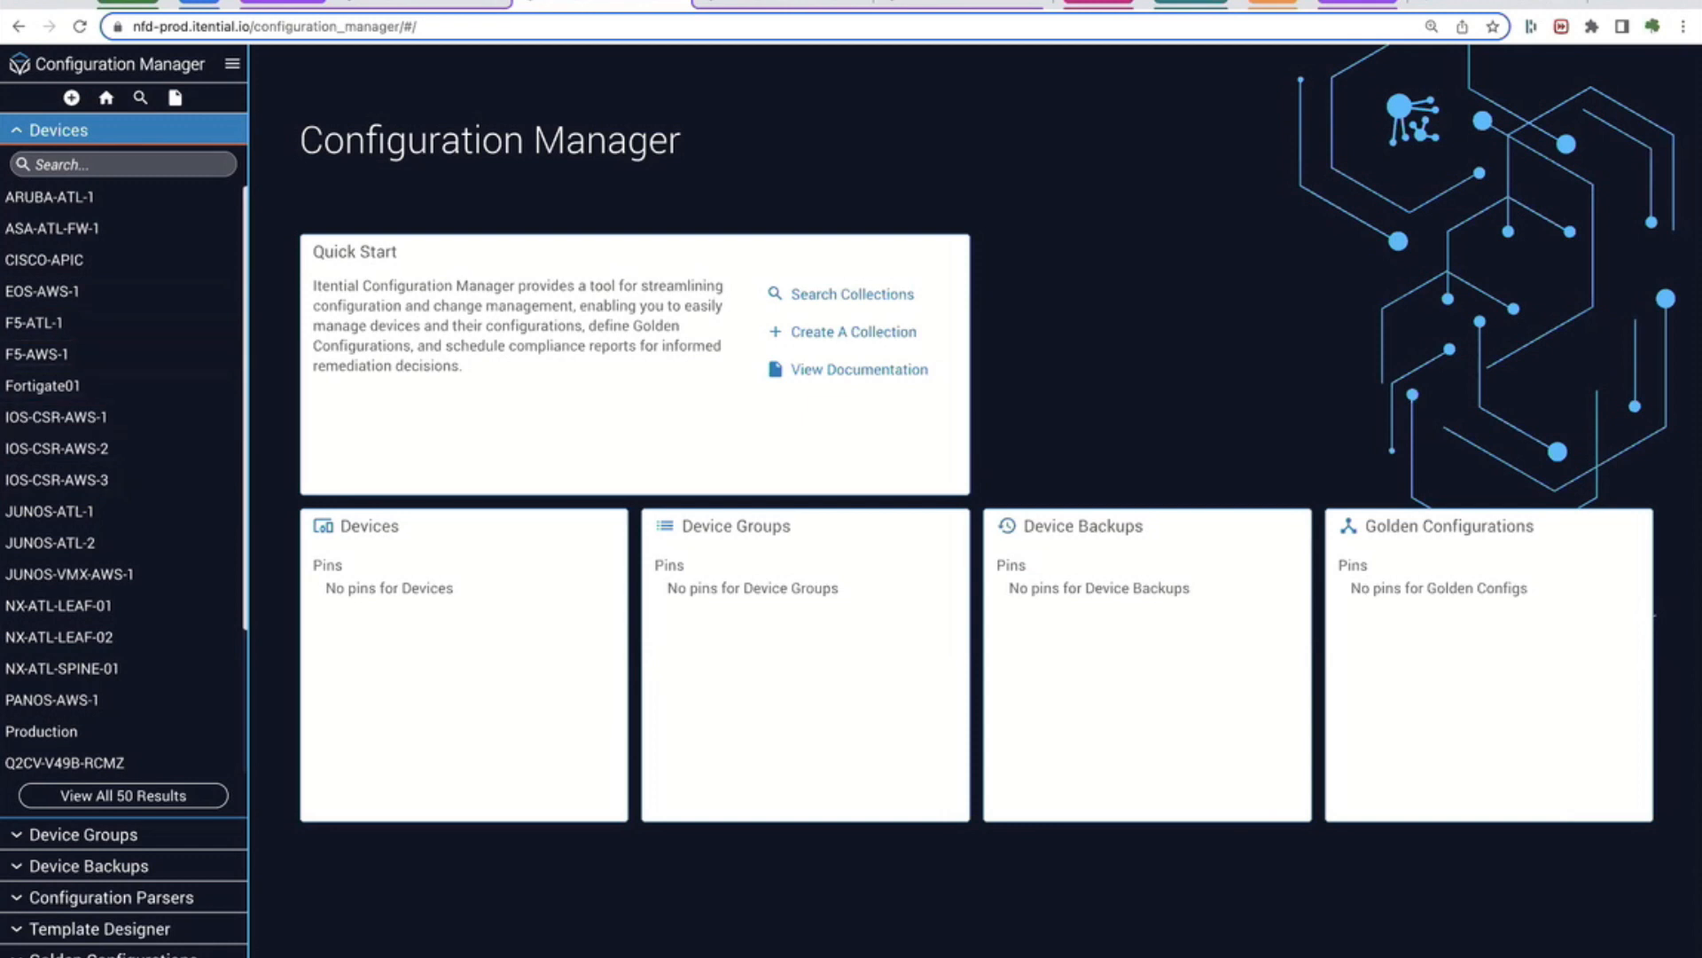
click(59, 130)
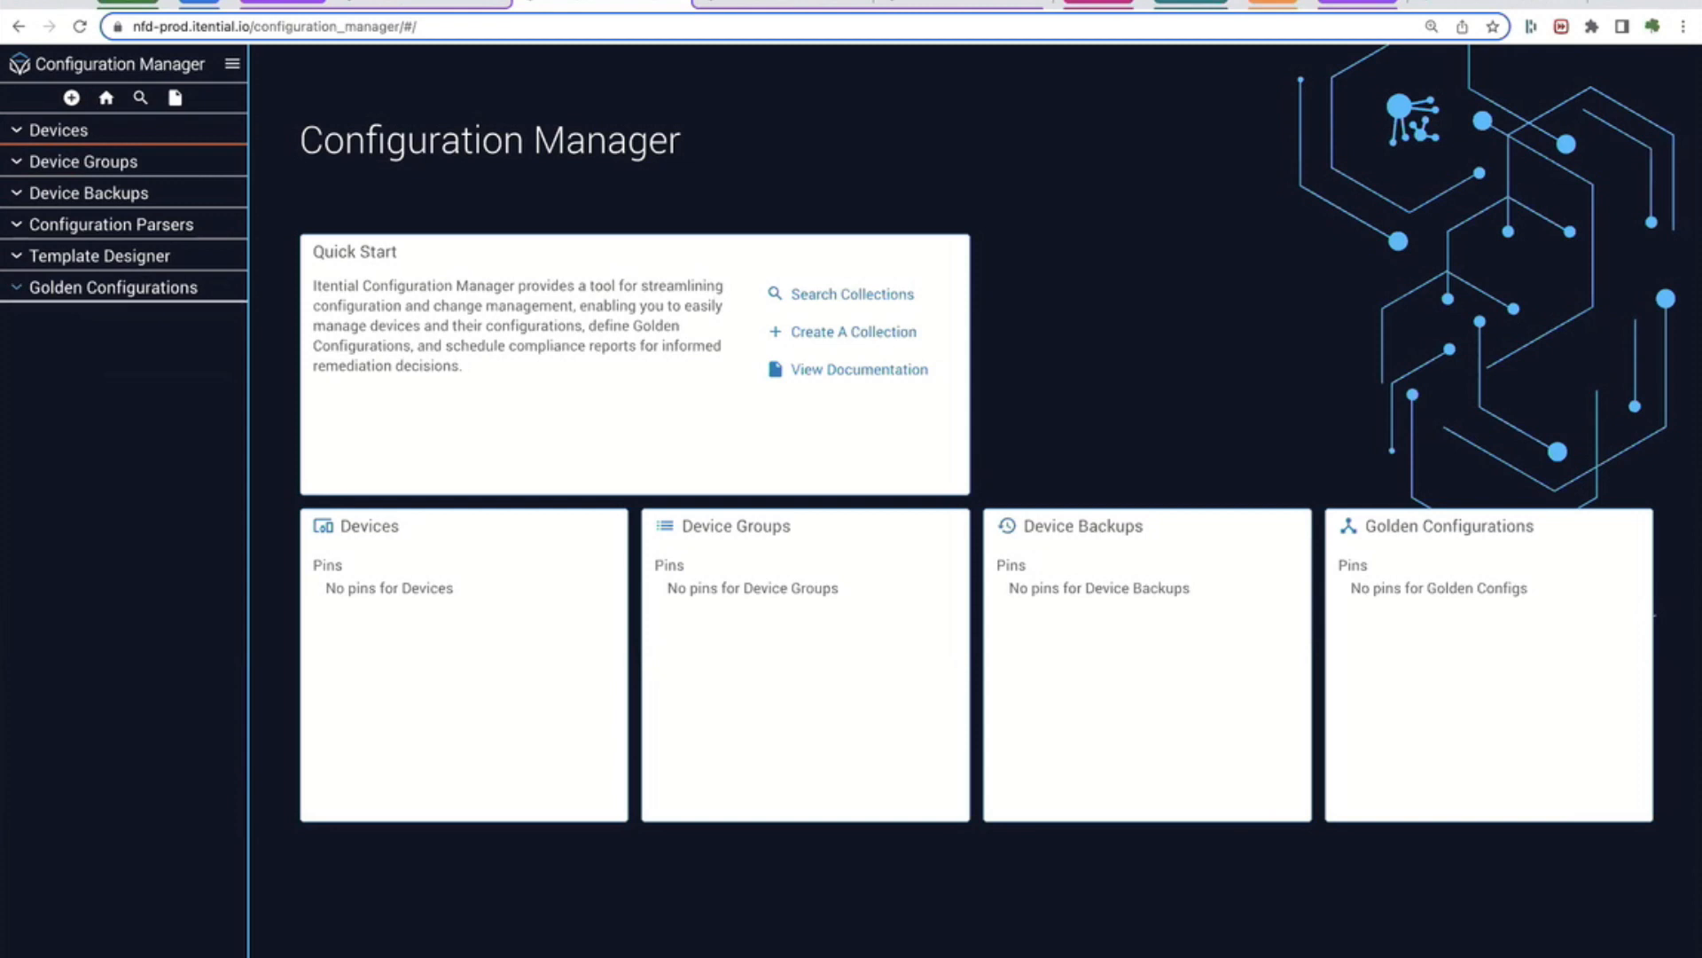
click(114, 287)
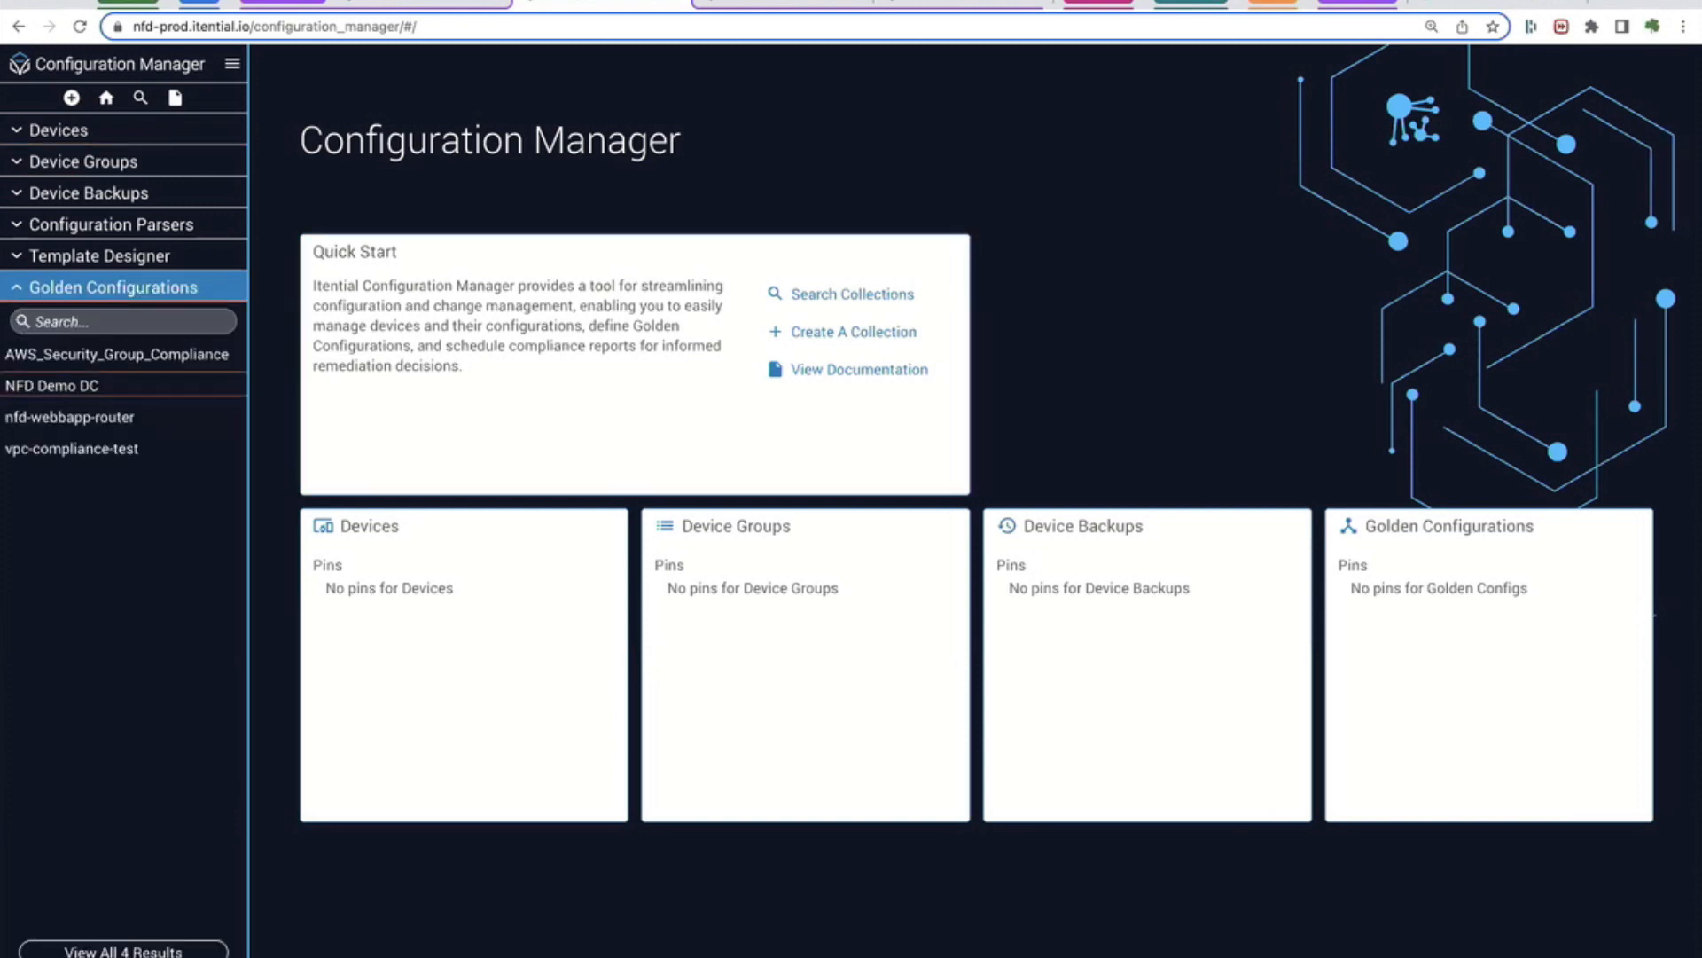
click(53, 385)
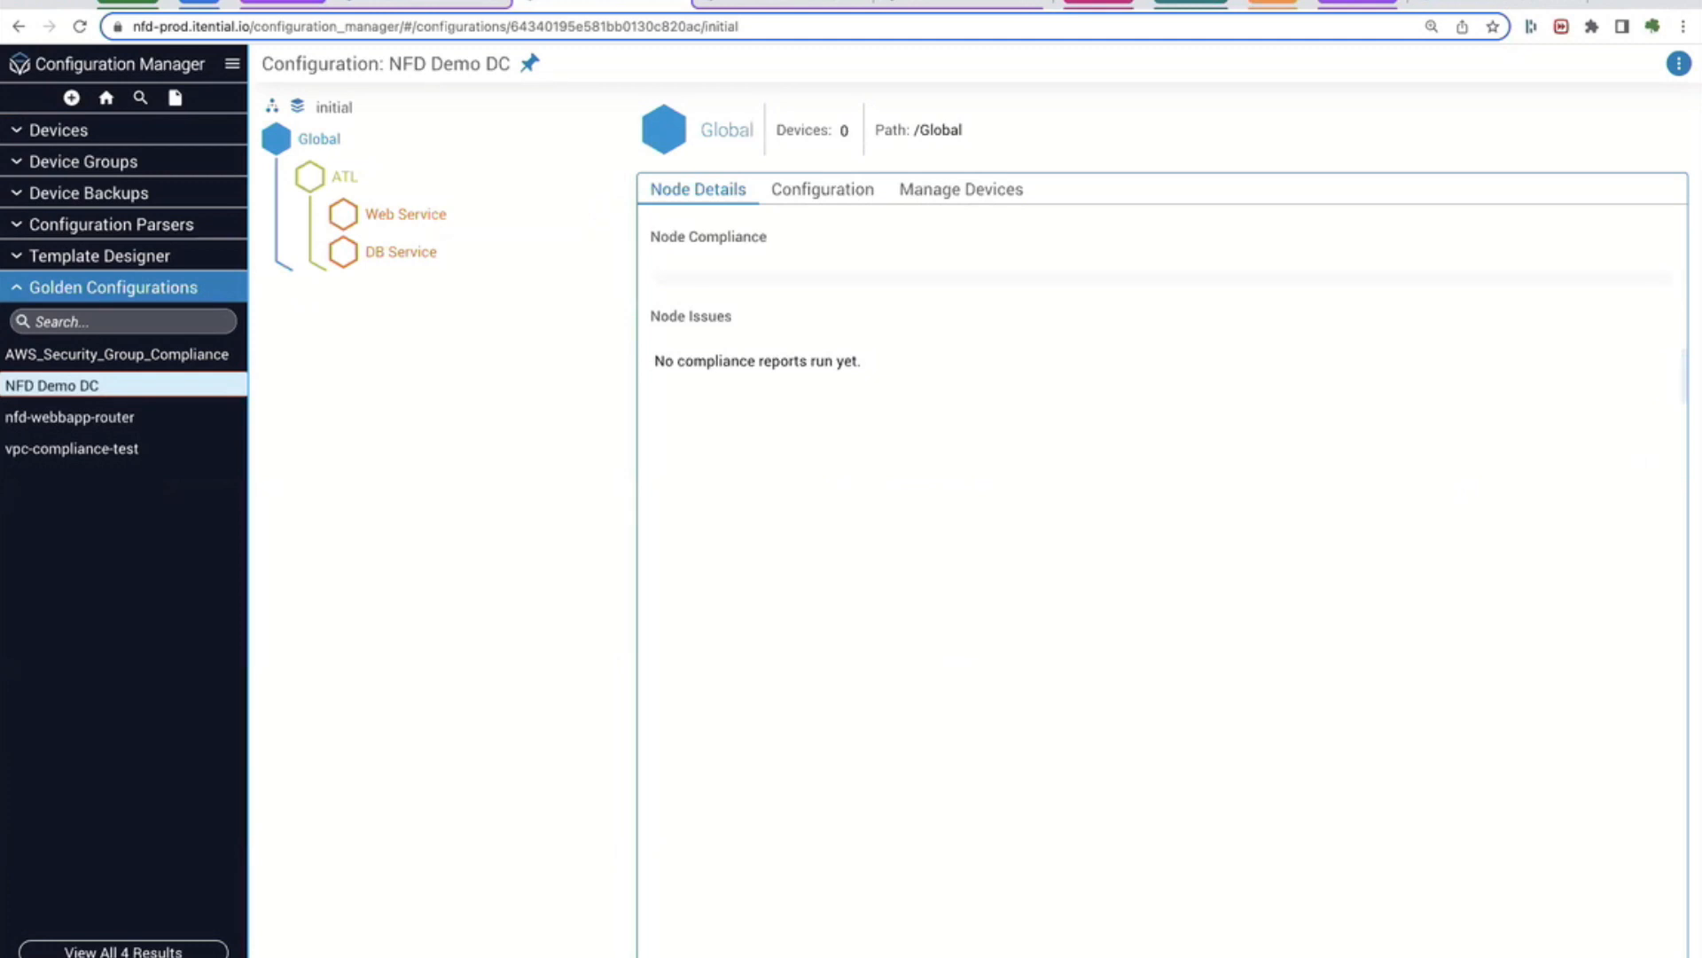
Review the configuration lines of the Global node and of the ATL node beneath it
click(823, 190)
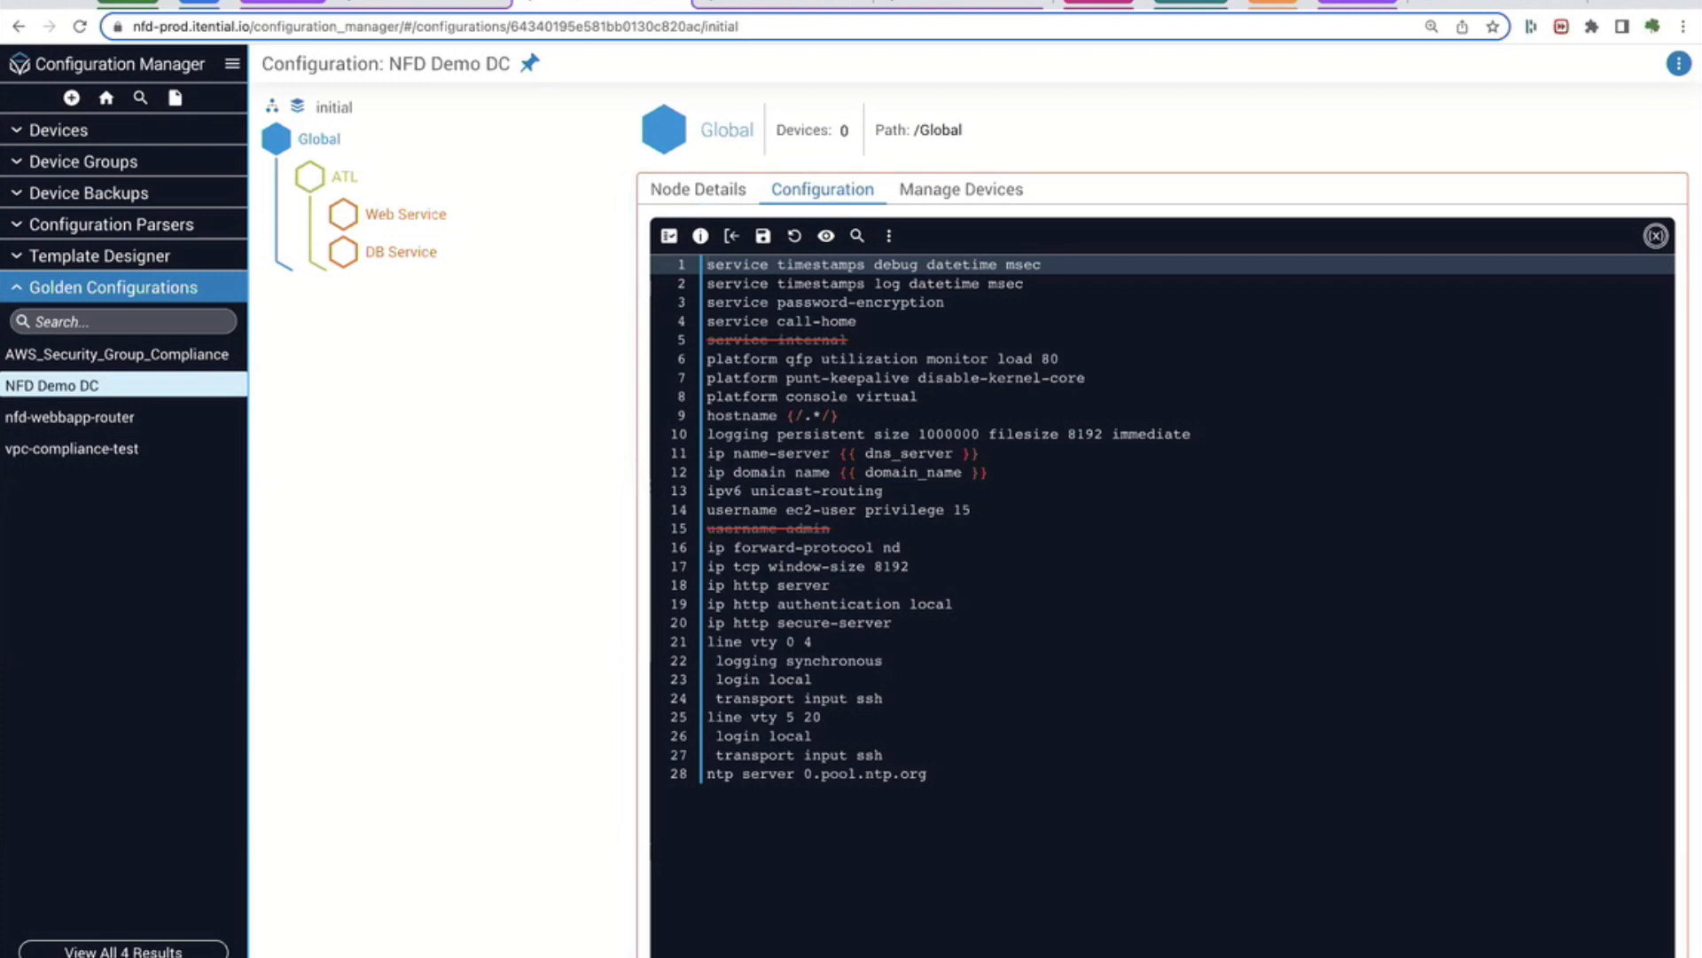
click(344, 176)
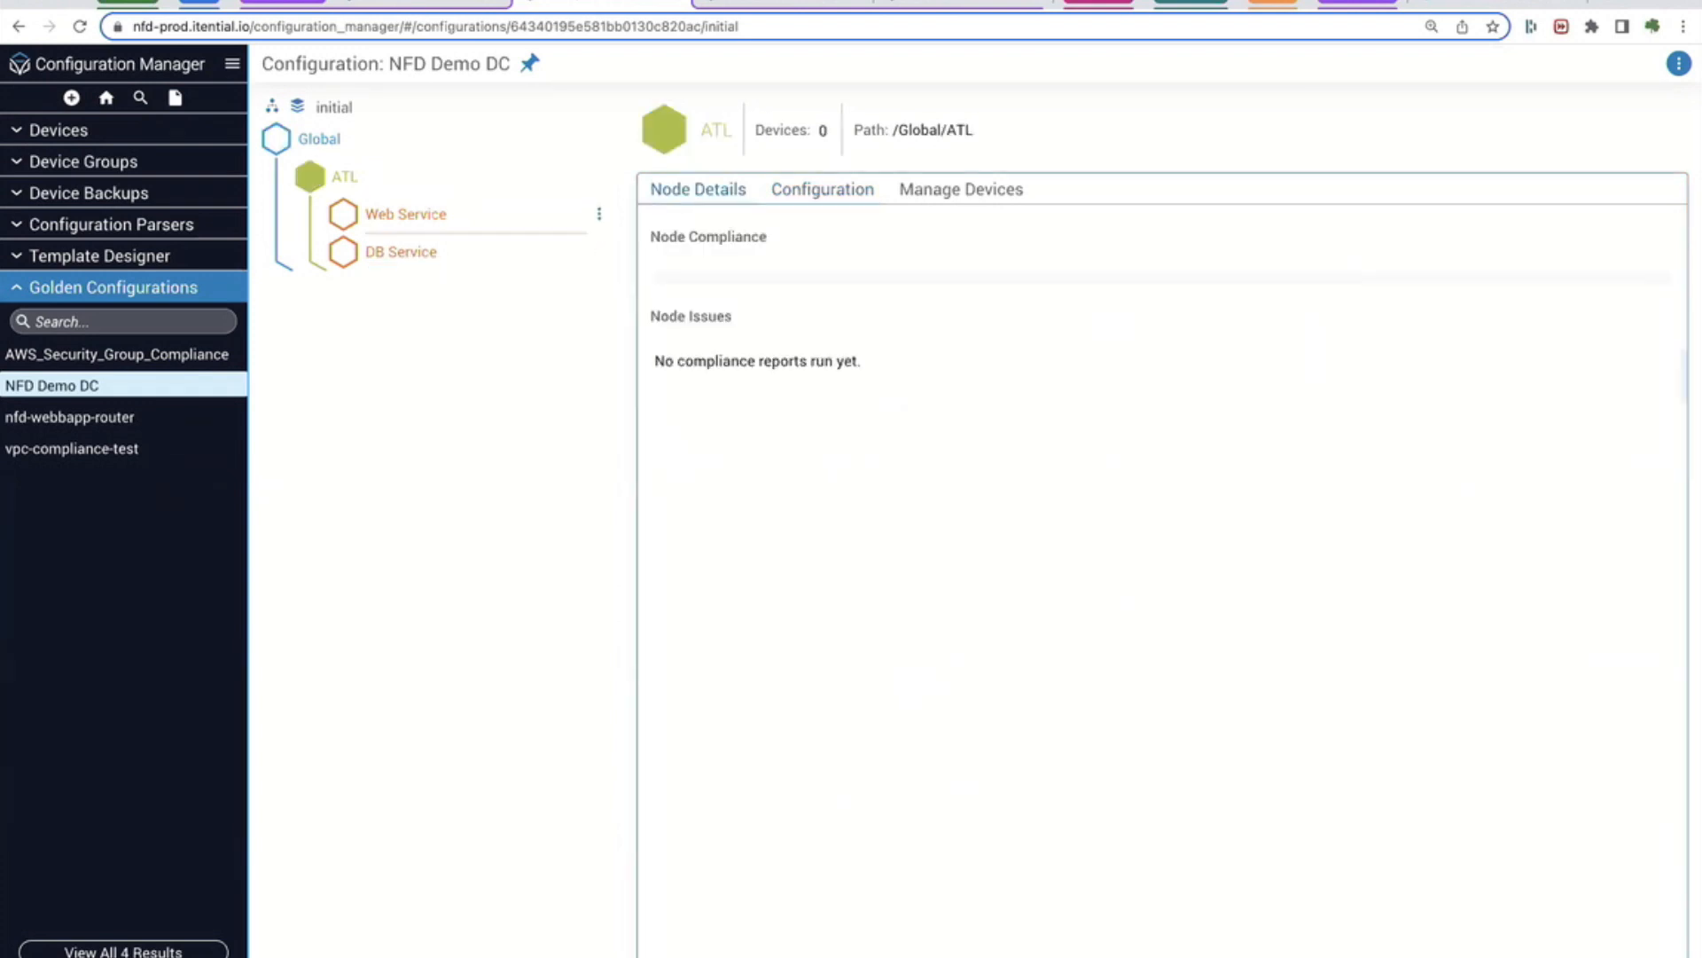
click(822, 189)
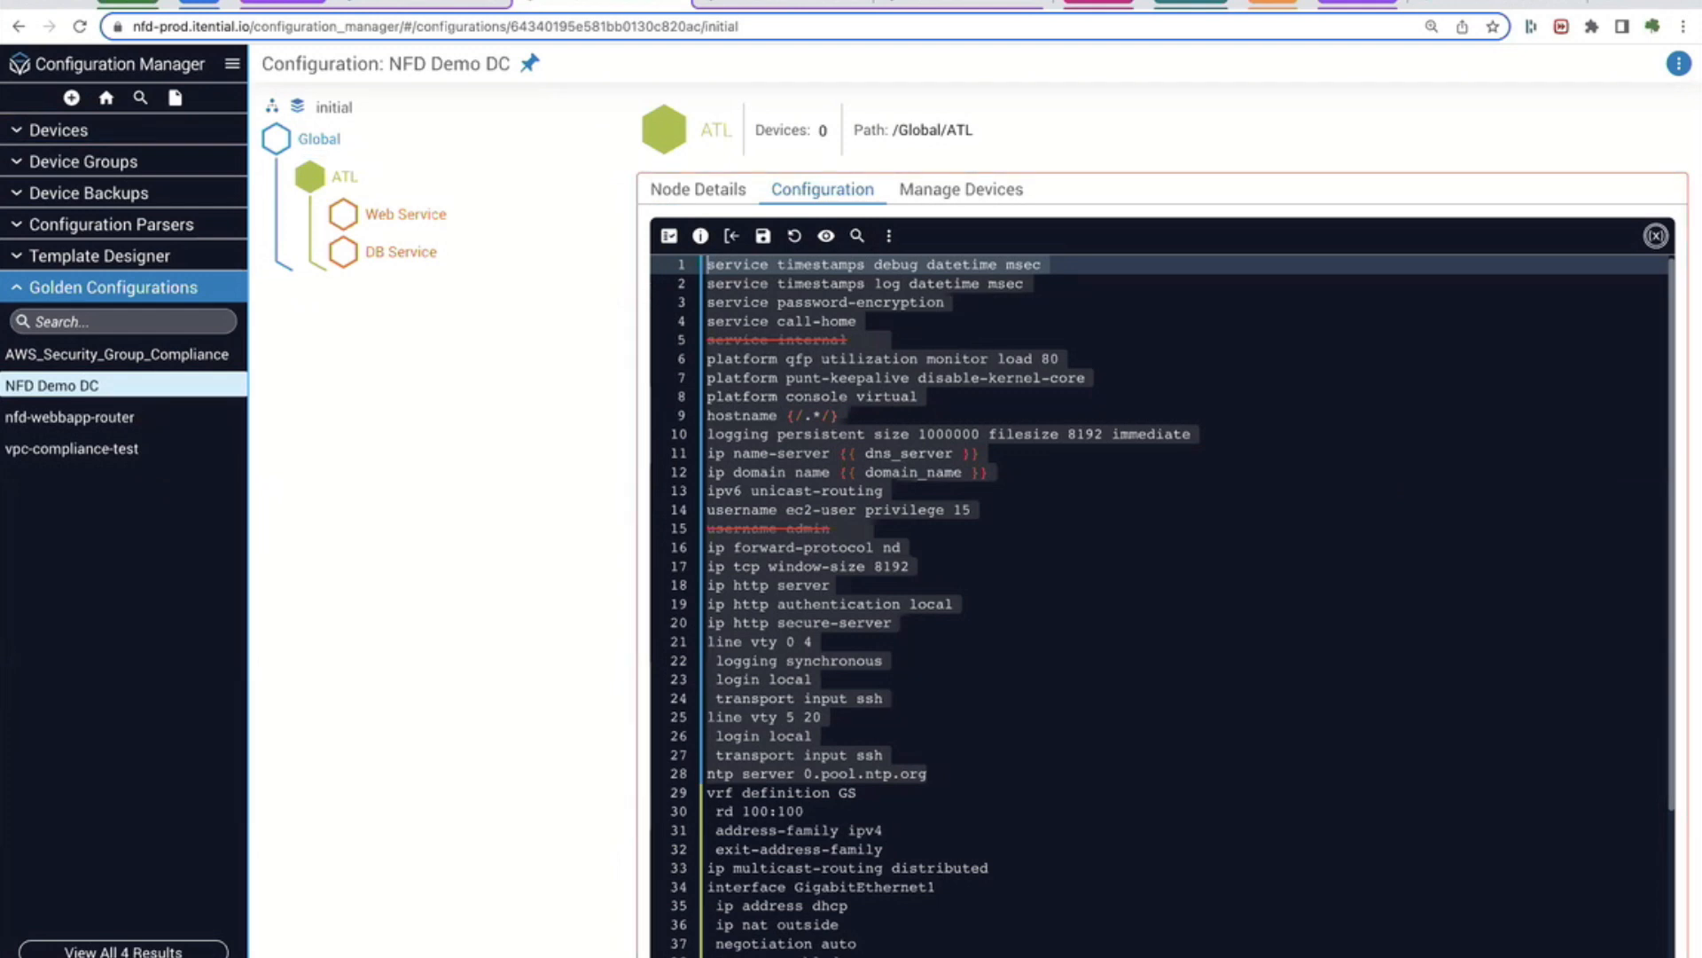
scroll(1162, 603, down, 3)
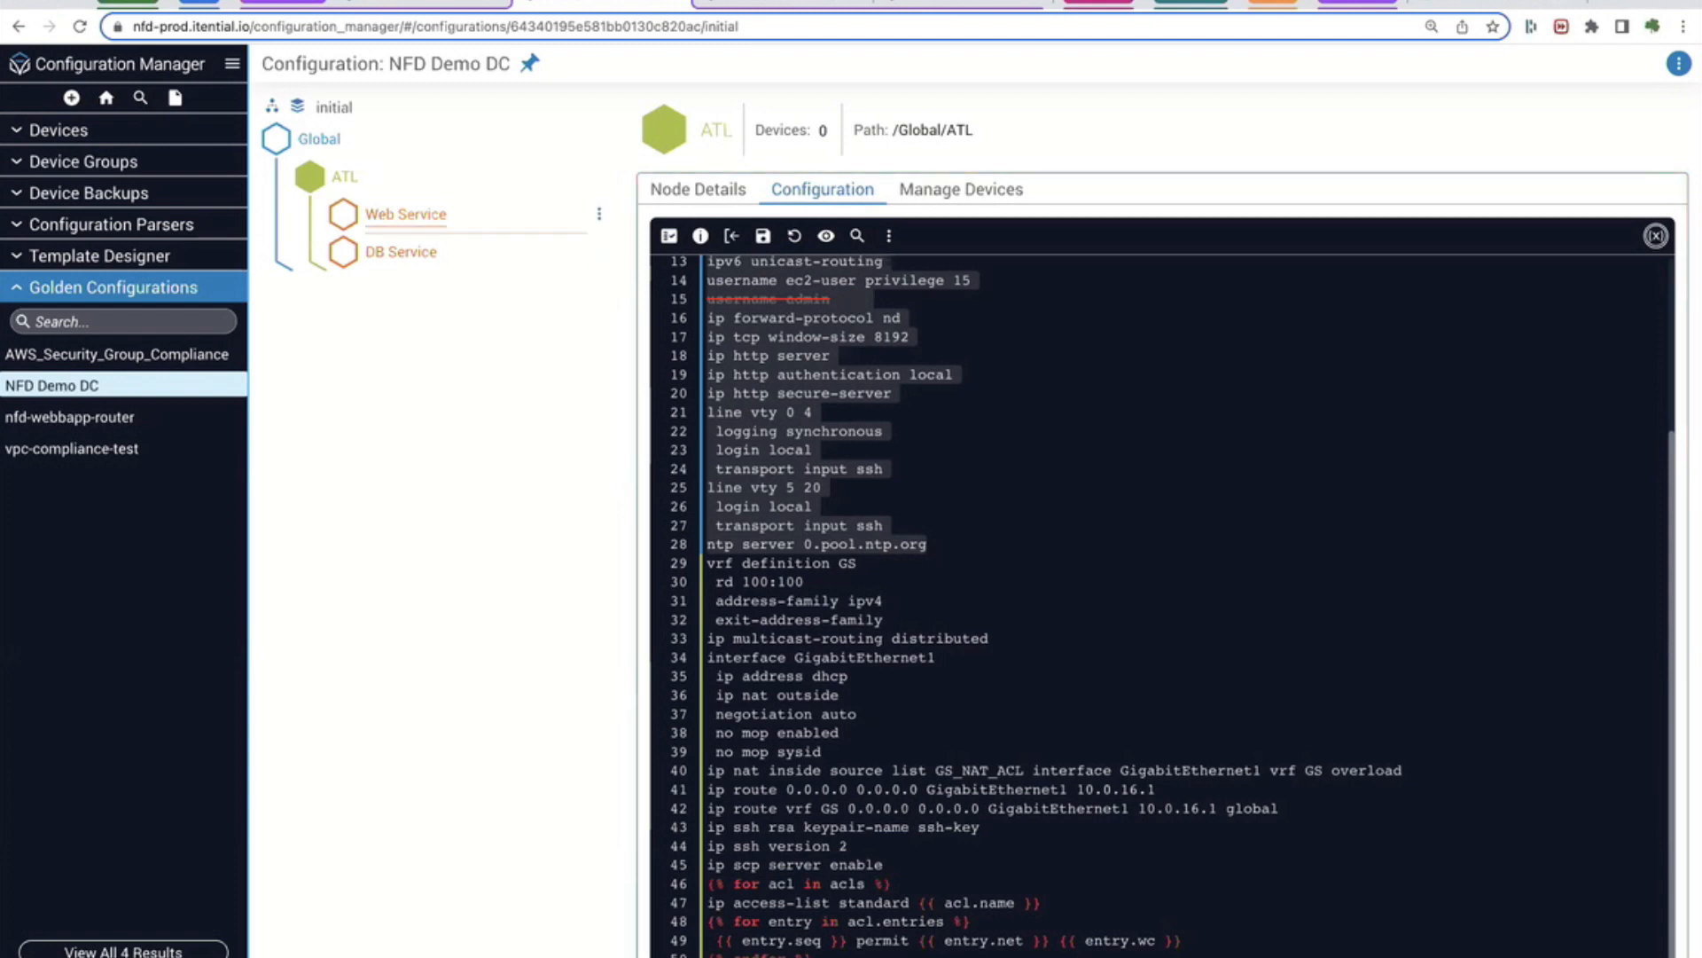
In the Web Service node's configuration, remove the "!" separator lines before the Web_Server access list and before router ospf 100
click(596, 215)
click(823, 189)
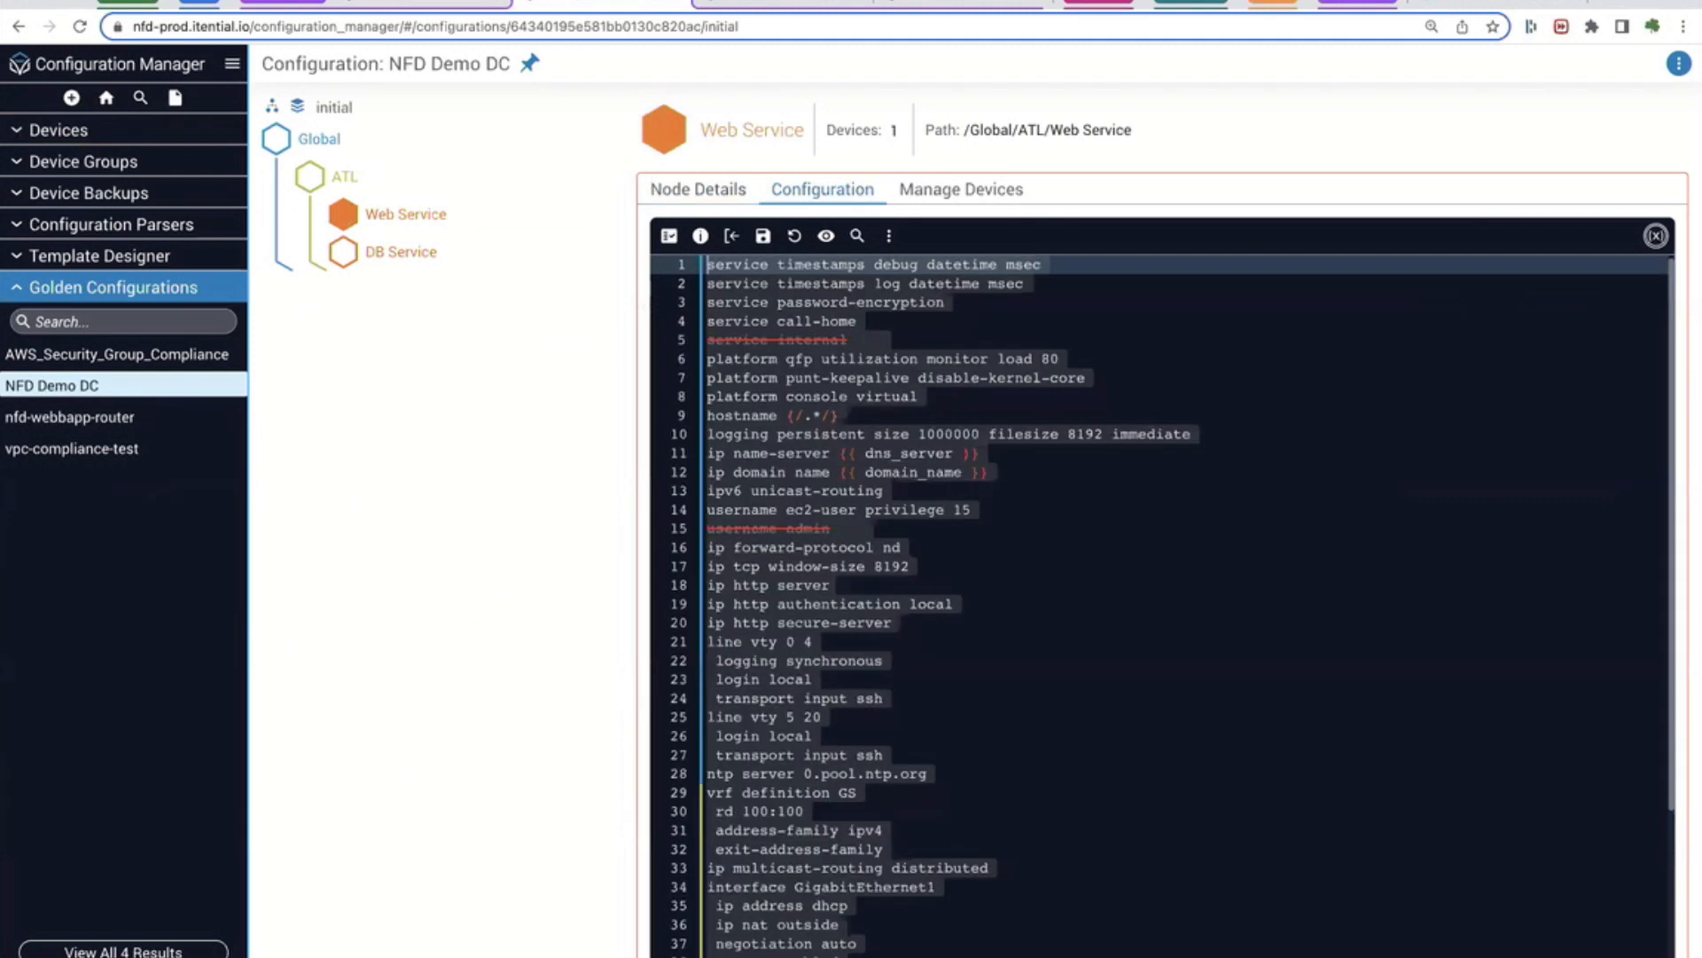
scroll(1153, 585, down, 3)
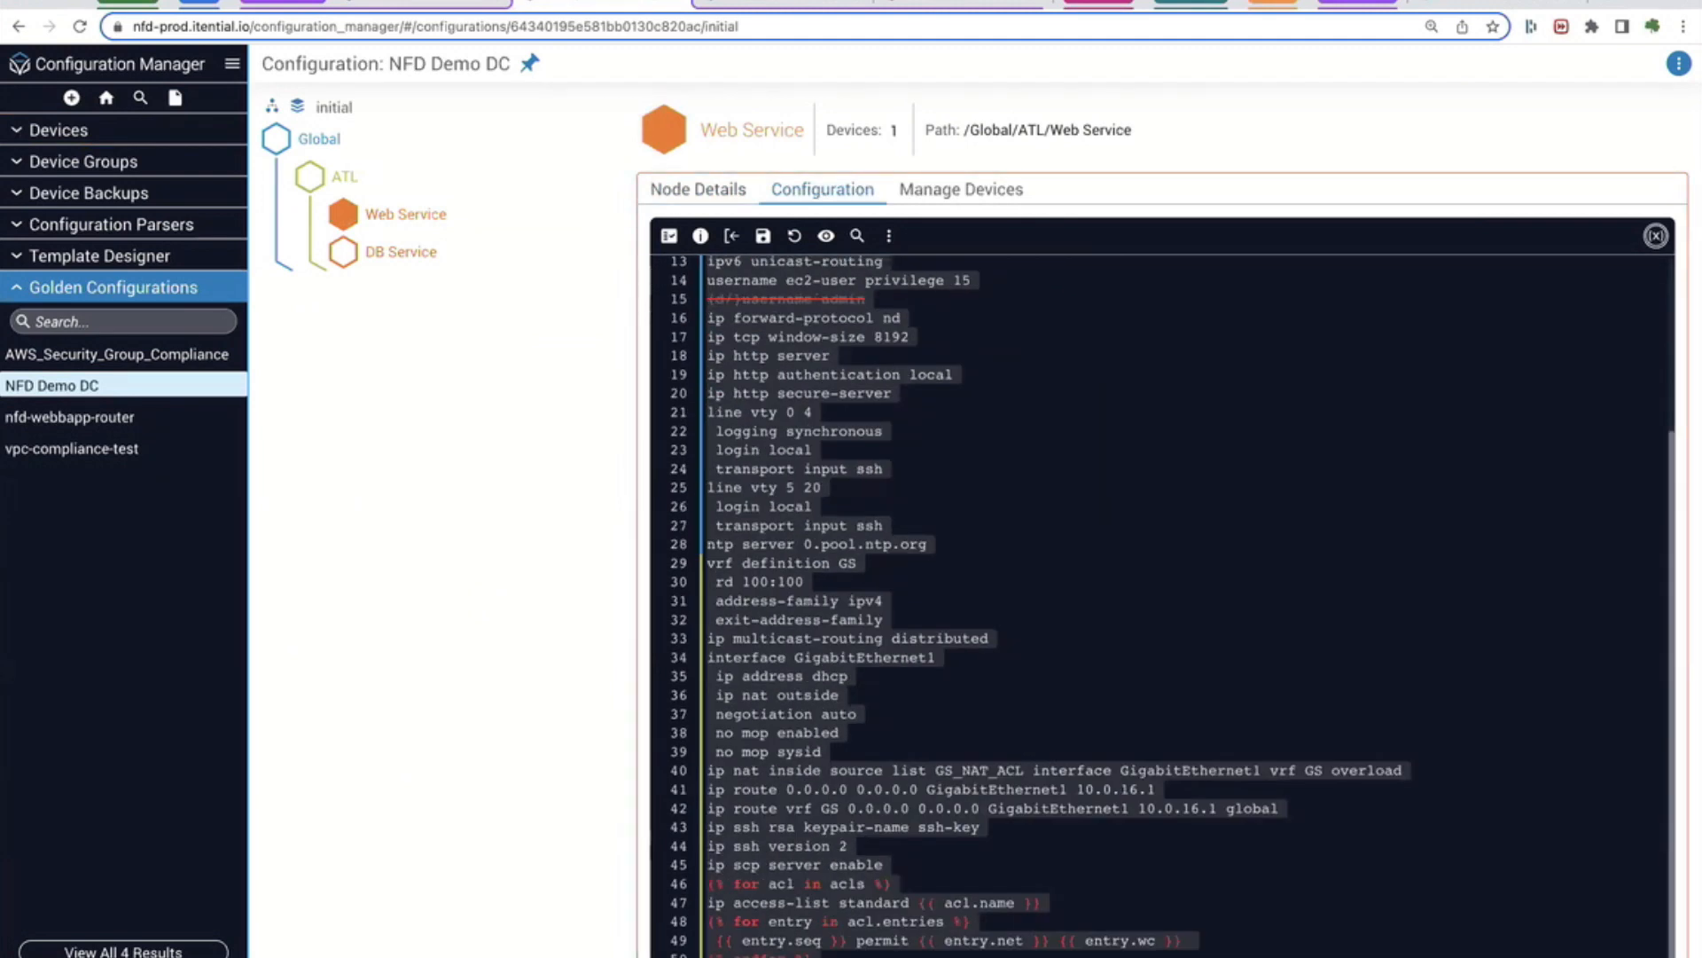
scroll(1161, 603, down, 1)
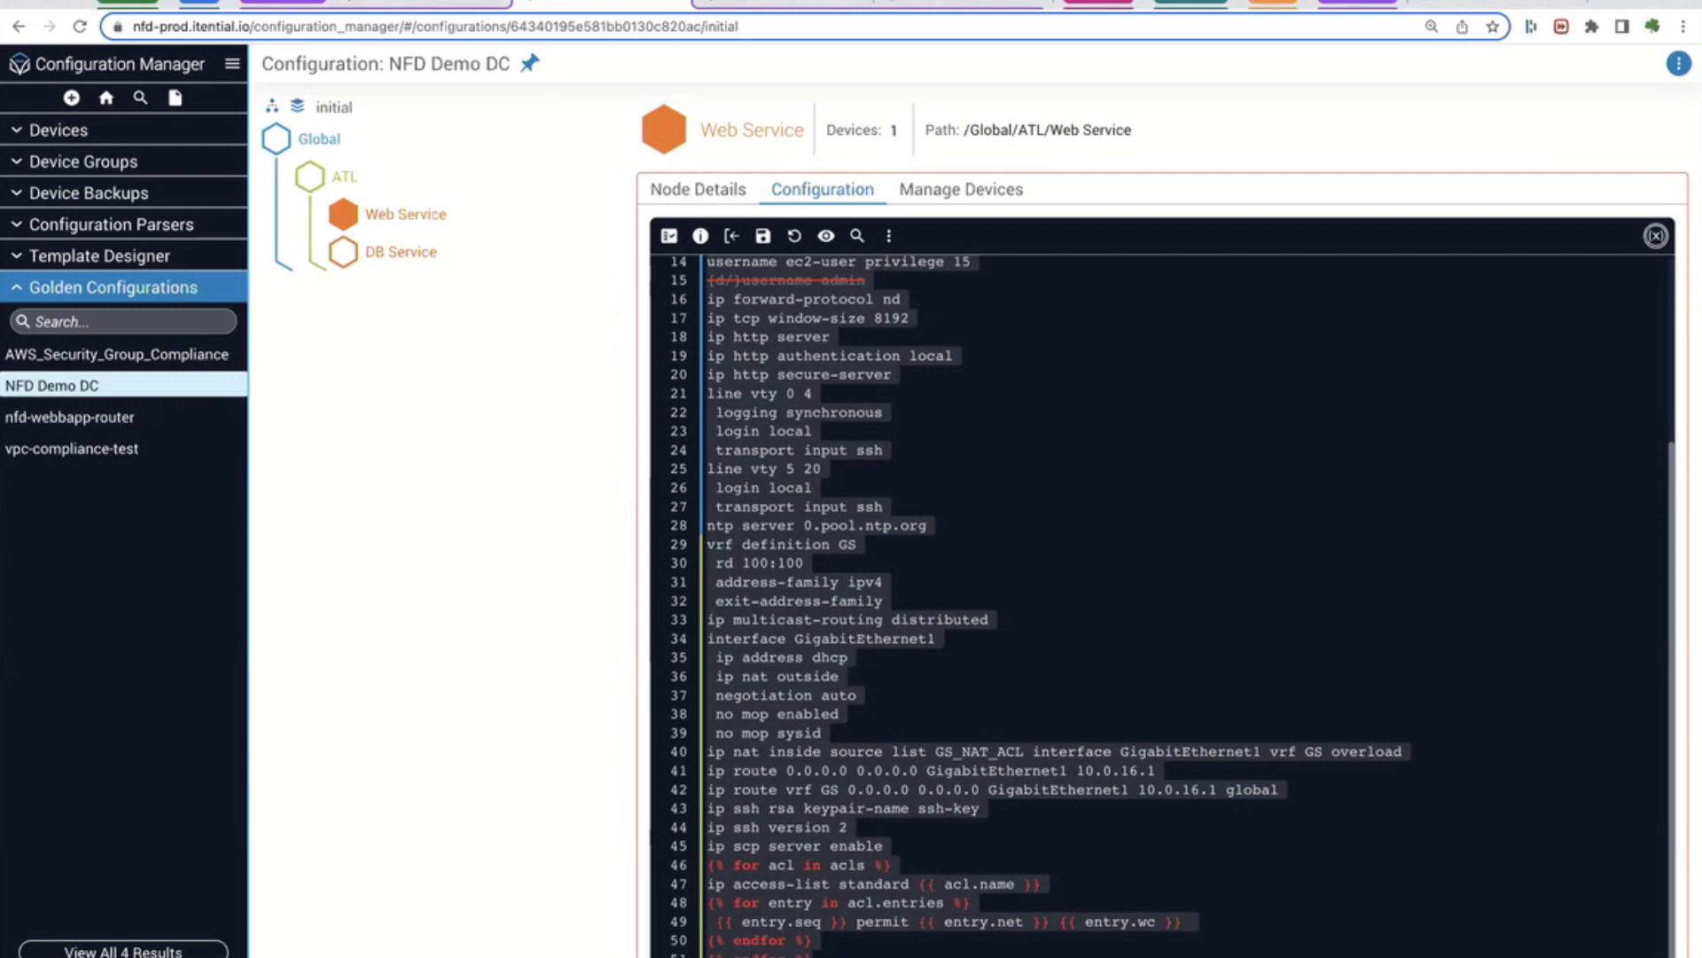
scroll(1161, 603, down, 2)
click(714, 920)
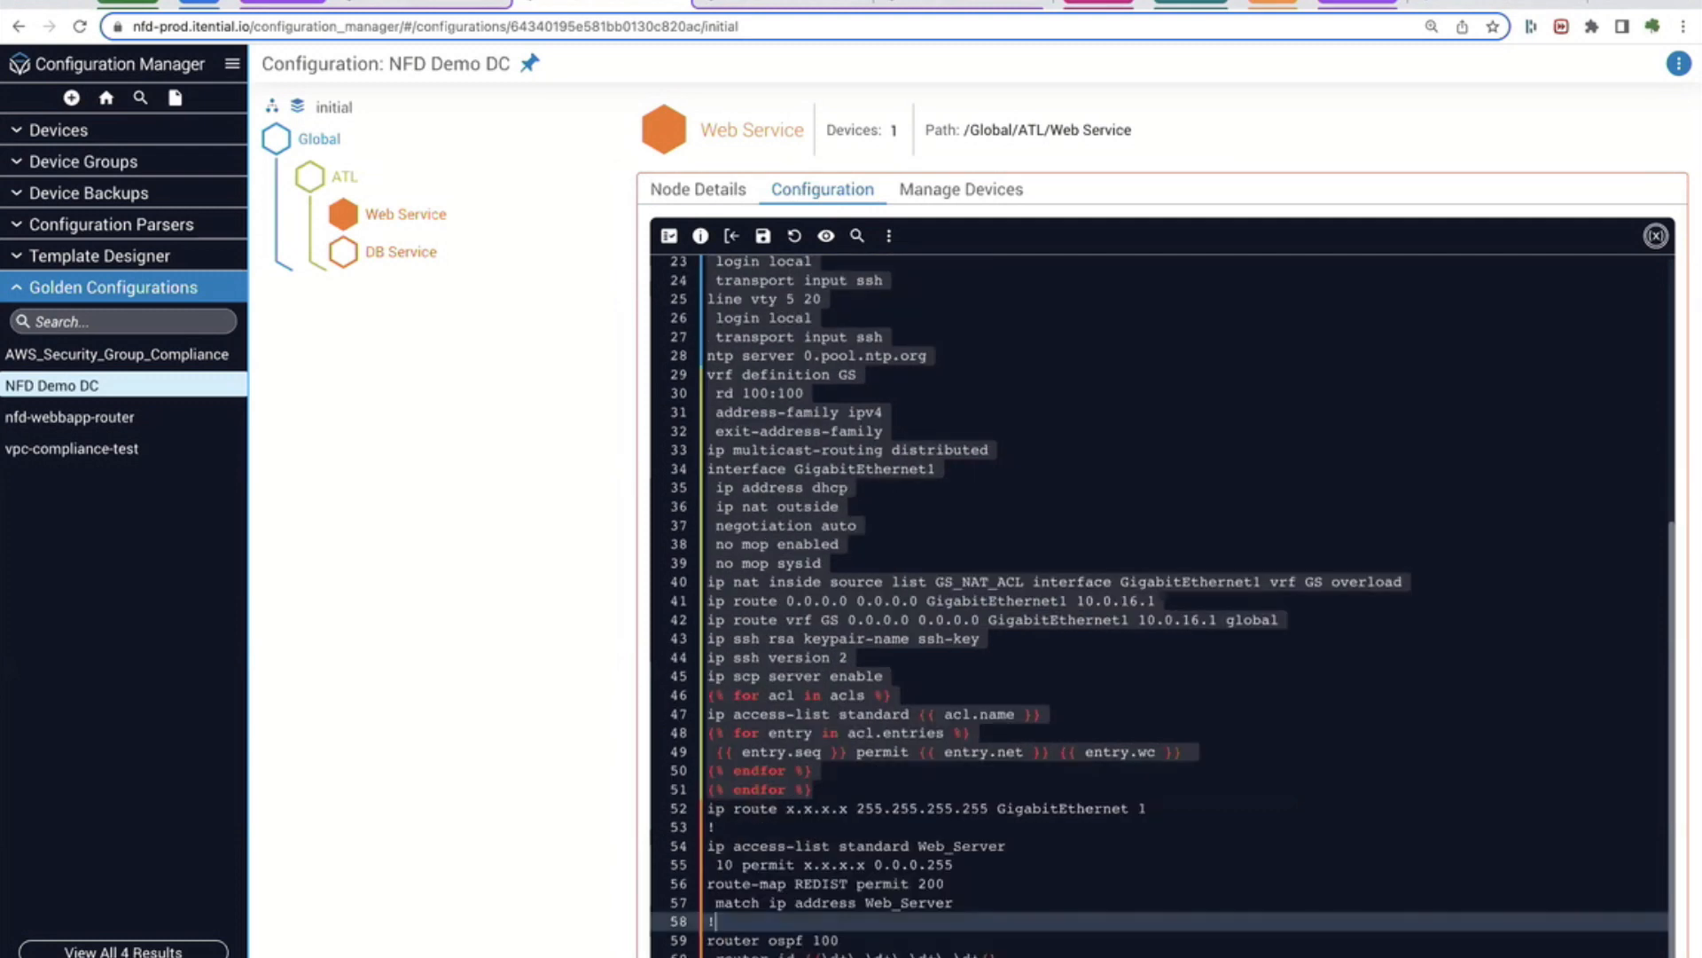
key(BackSpace)
key(BackSpace)
click(714, 845)
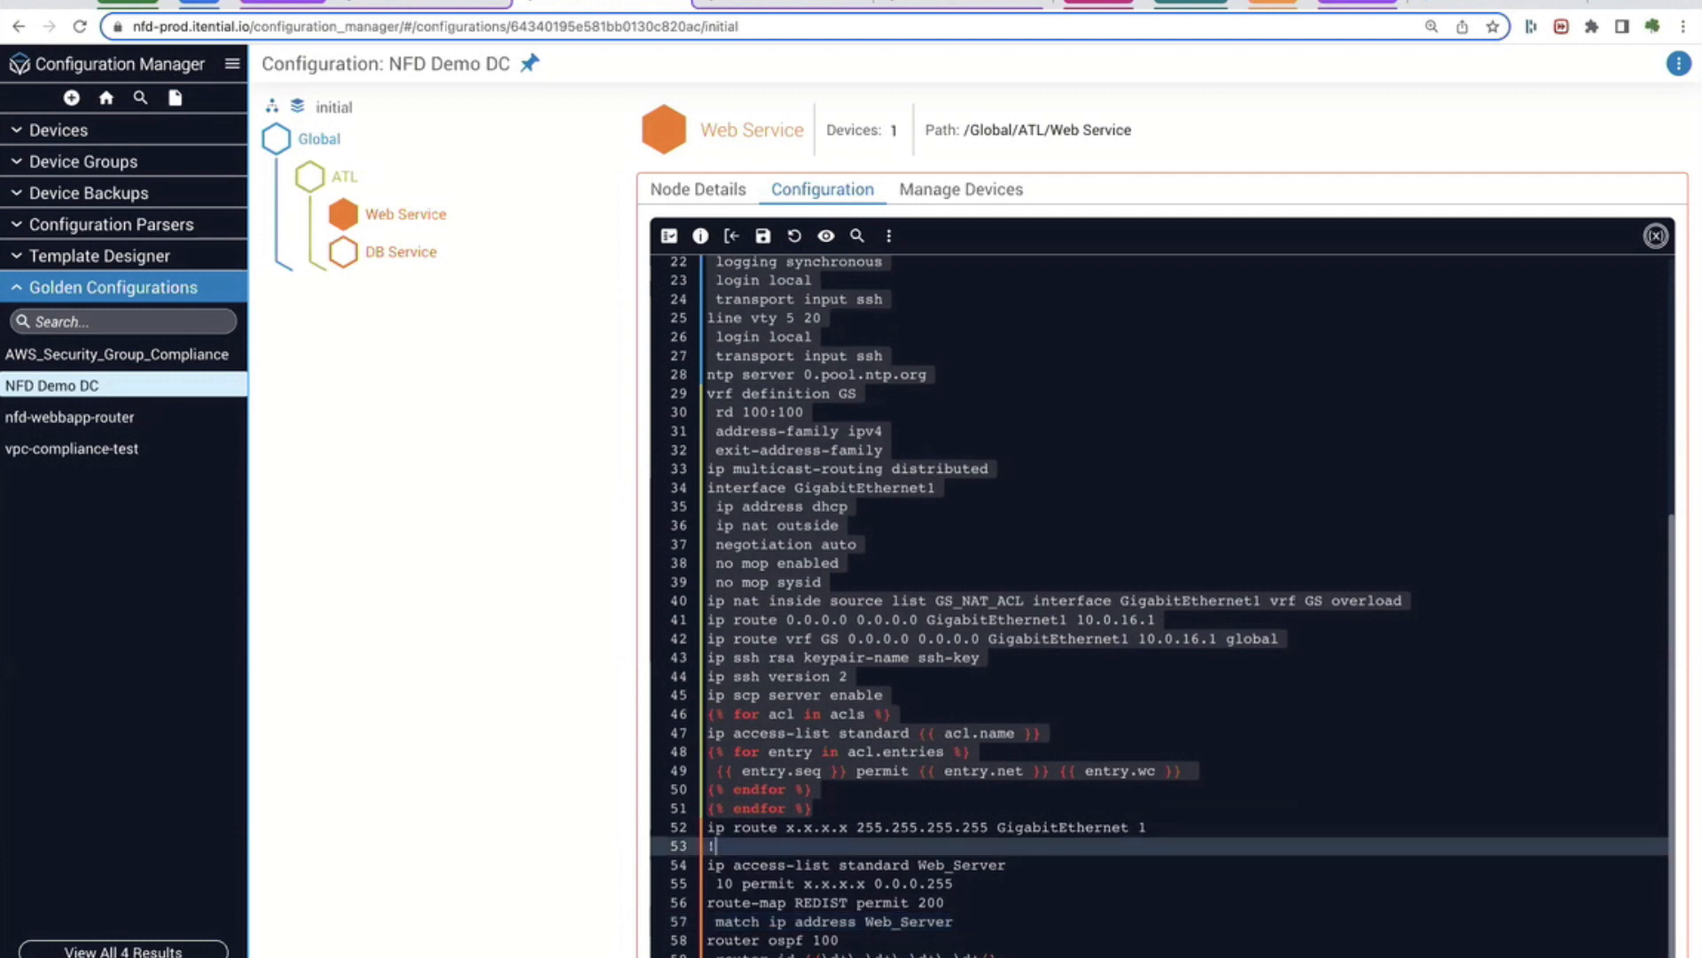
key(BackSpace)
key(BackSpace)
Replace the x.x.x.x address in the Web Service node's ip route line with the variable {{source}}
drag(786, 845, 848, 845)
text({{s)
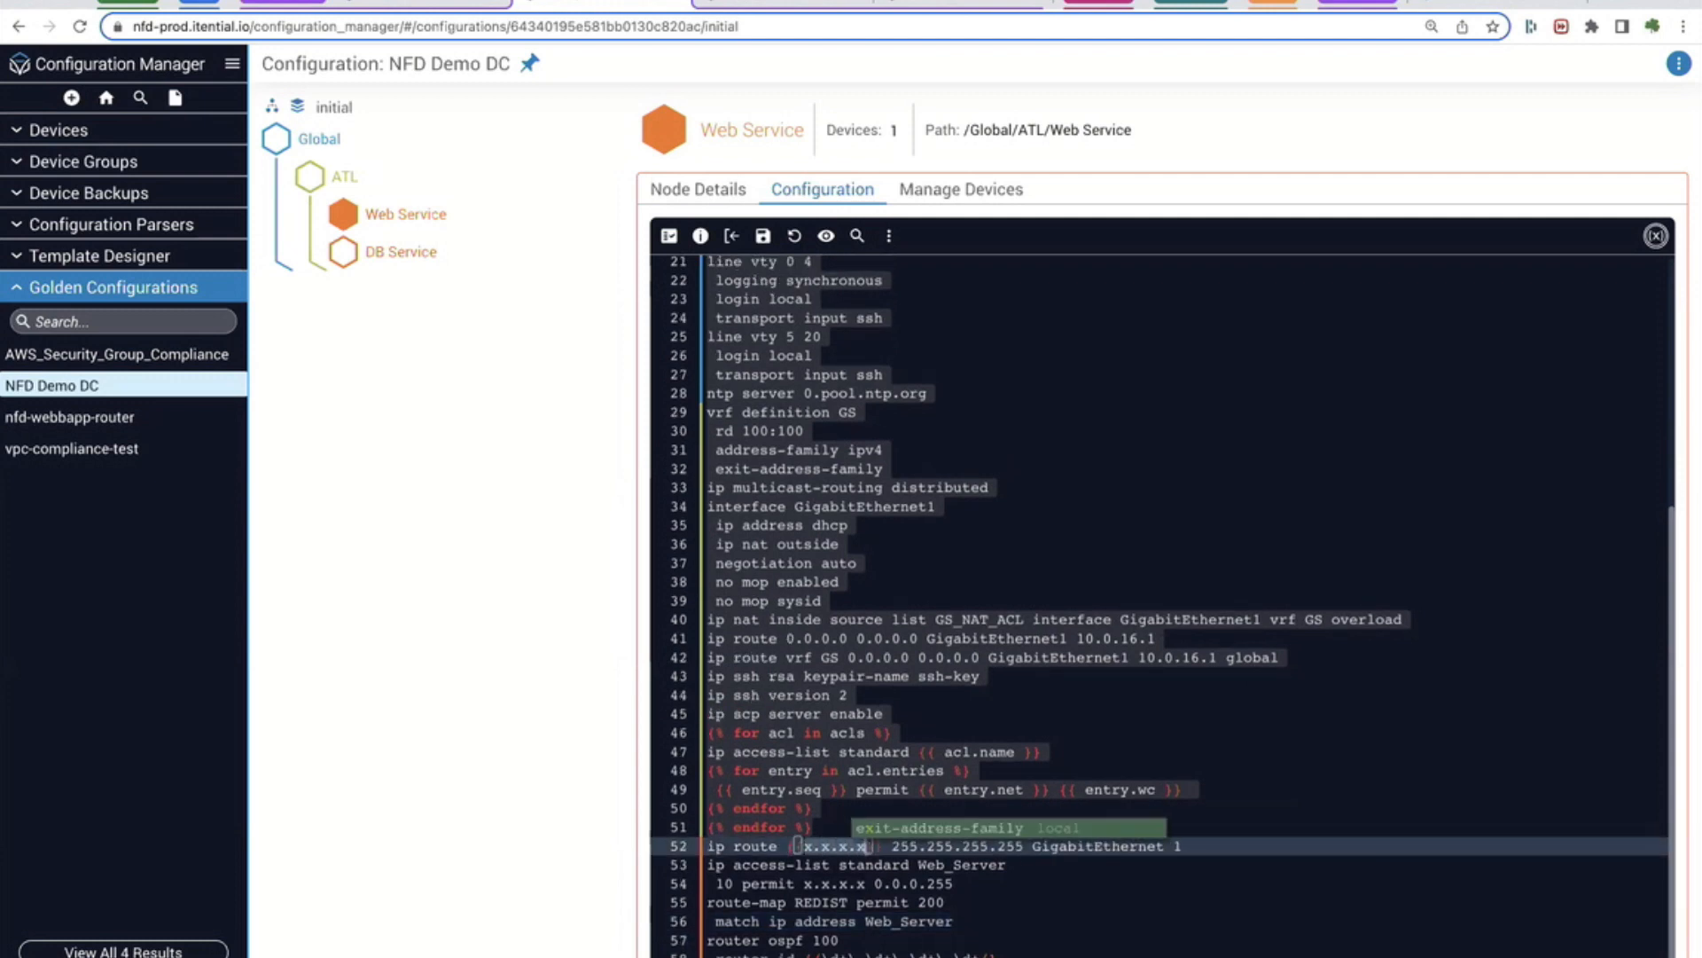
text(g)
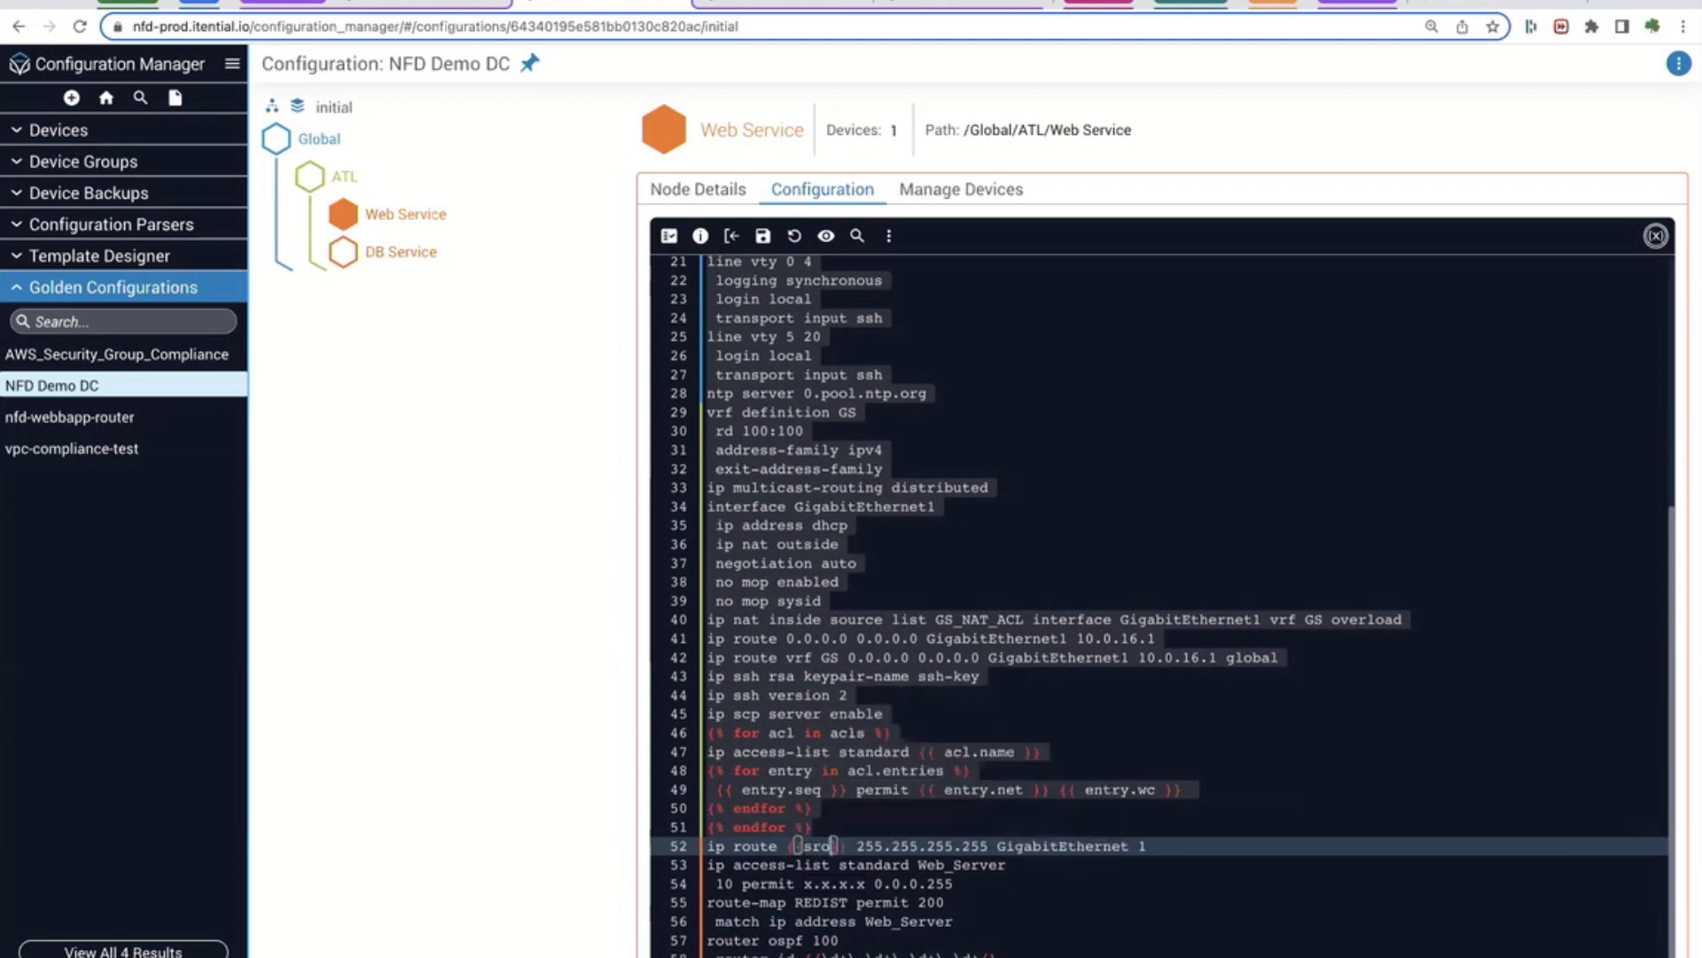
key(Return)
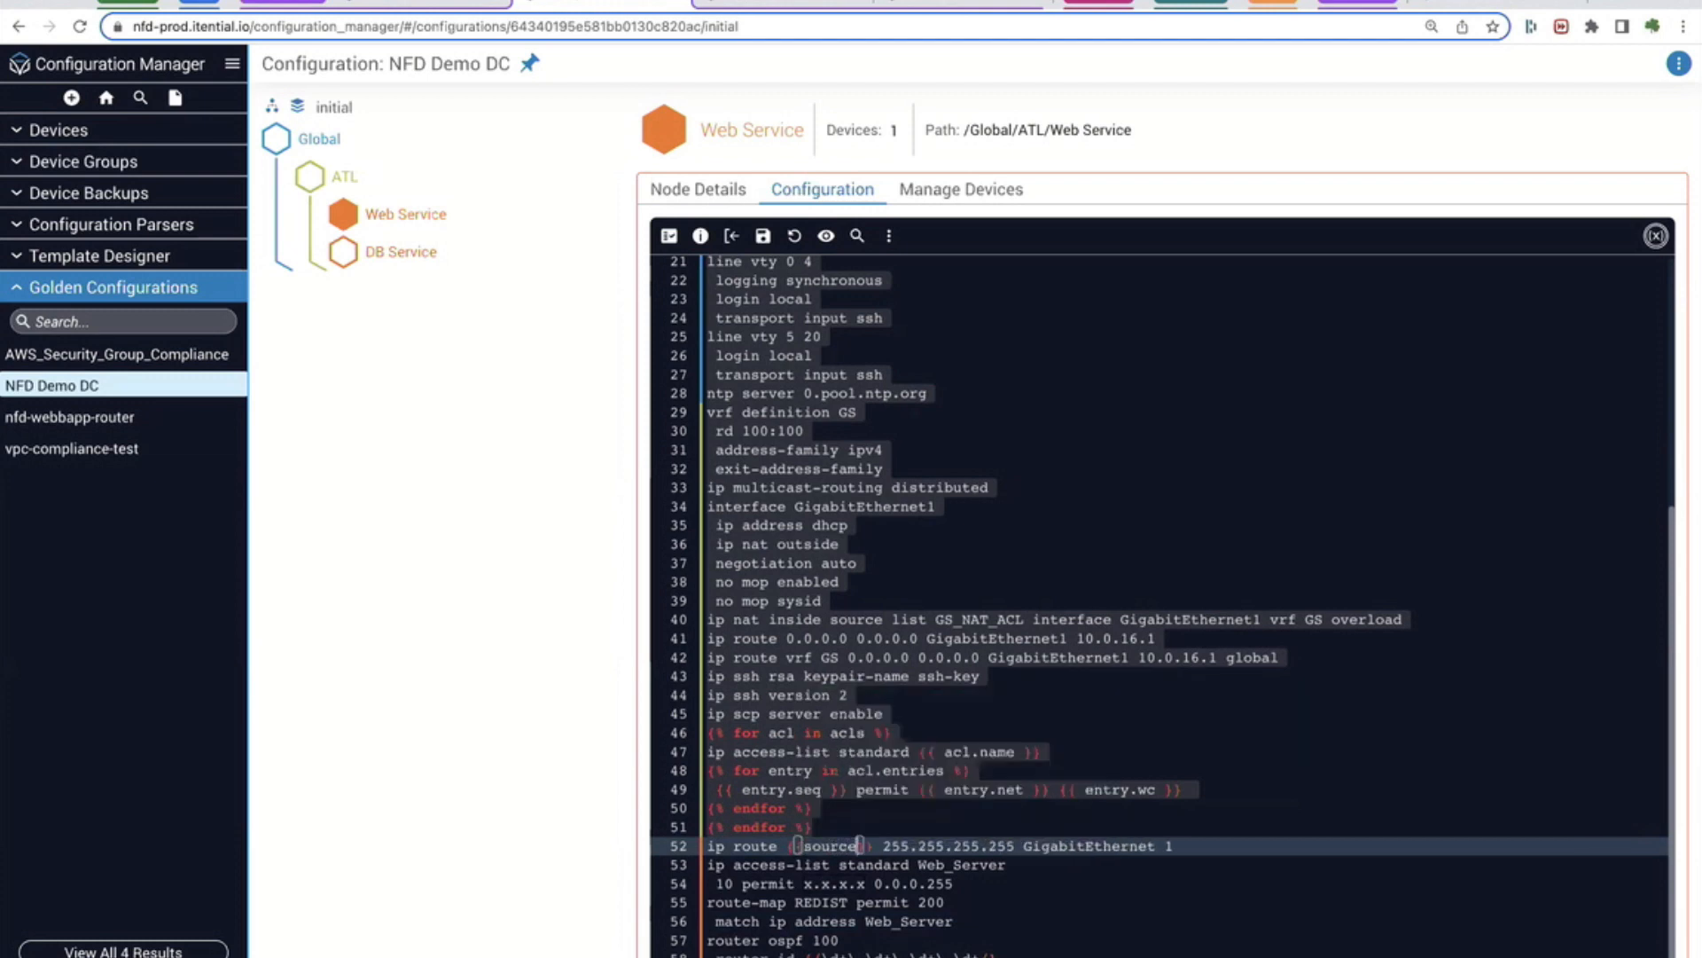
key(Right)
Replace x.x.x.x in the Web_Server access list's permit line with {{source}} and save the Web Service configuration
drag(804, 883, 875, 883)
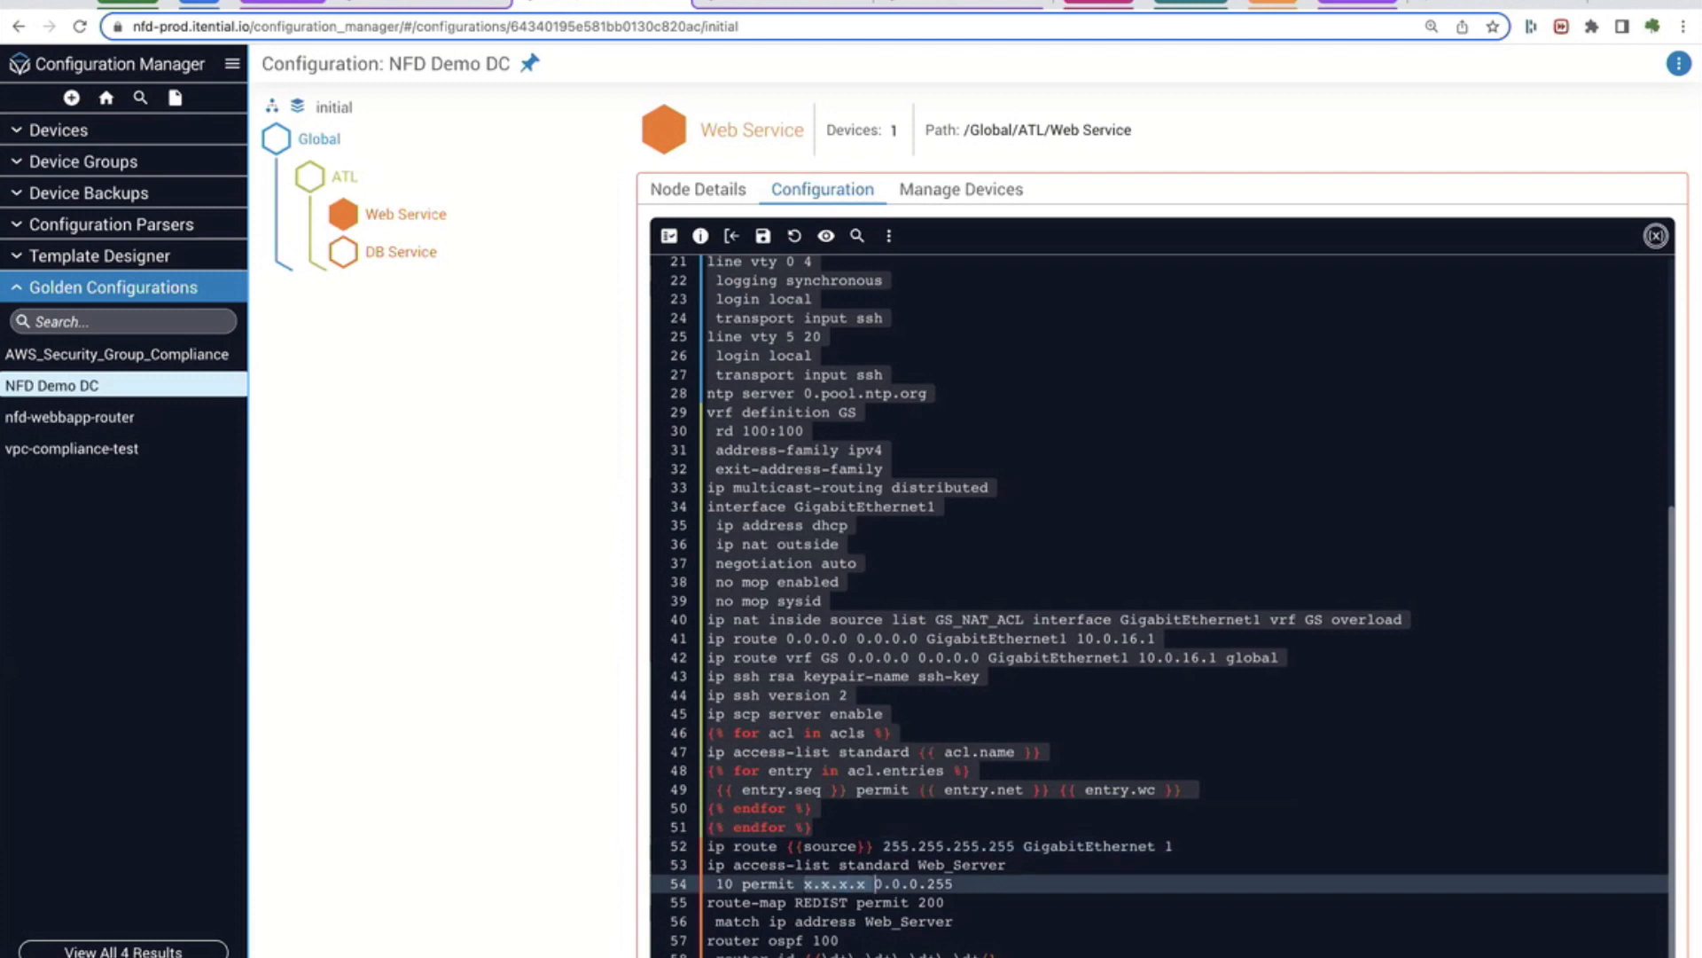
text({{source}})
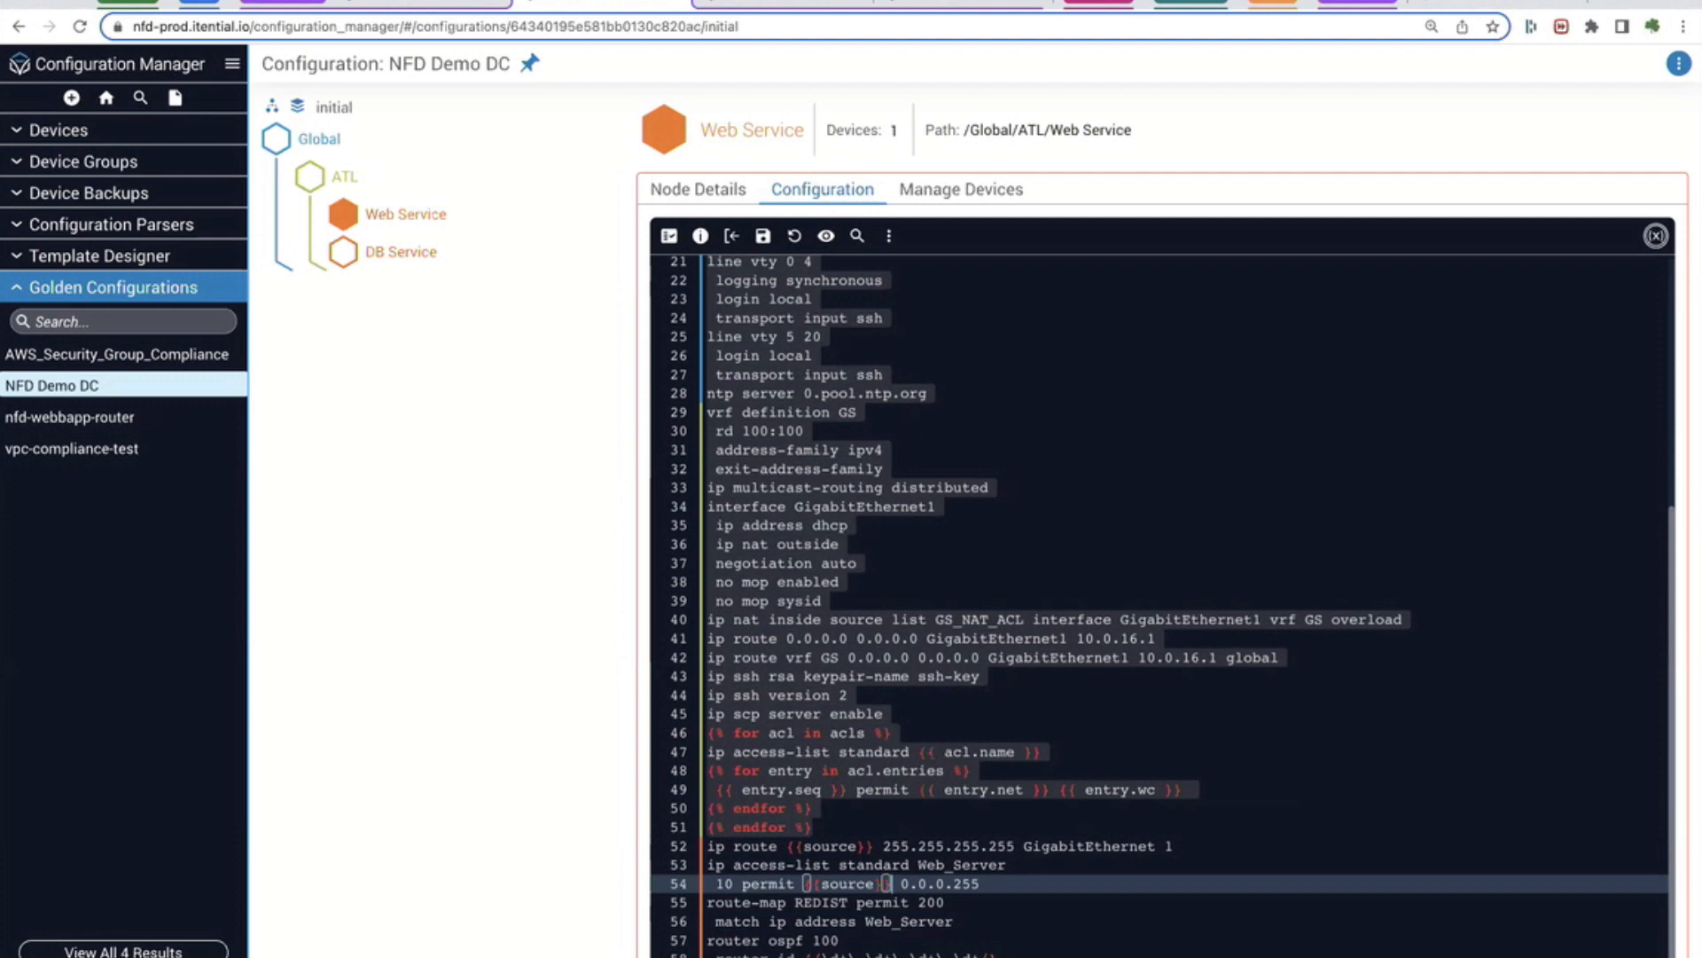
drag(804, 954, 997, 955)
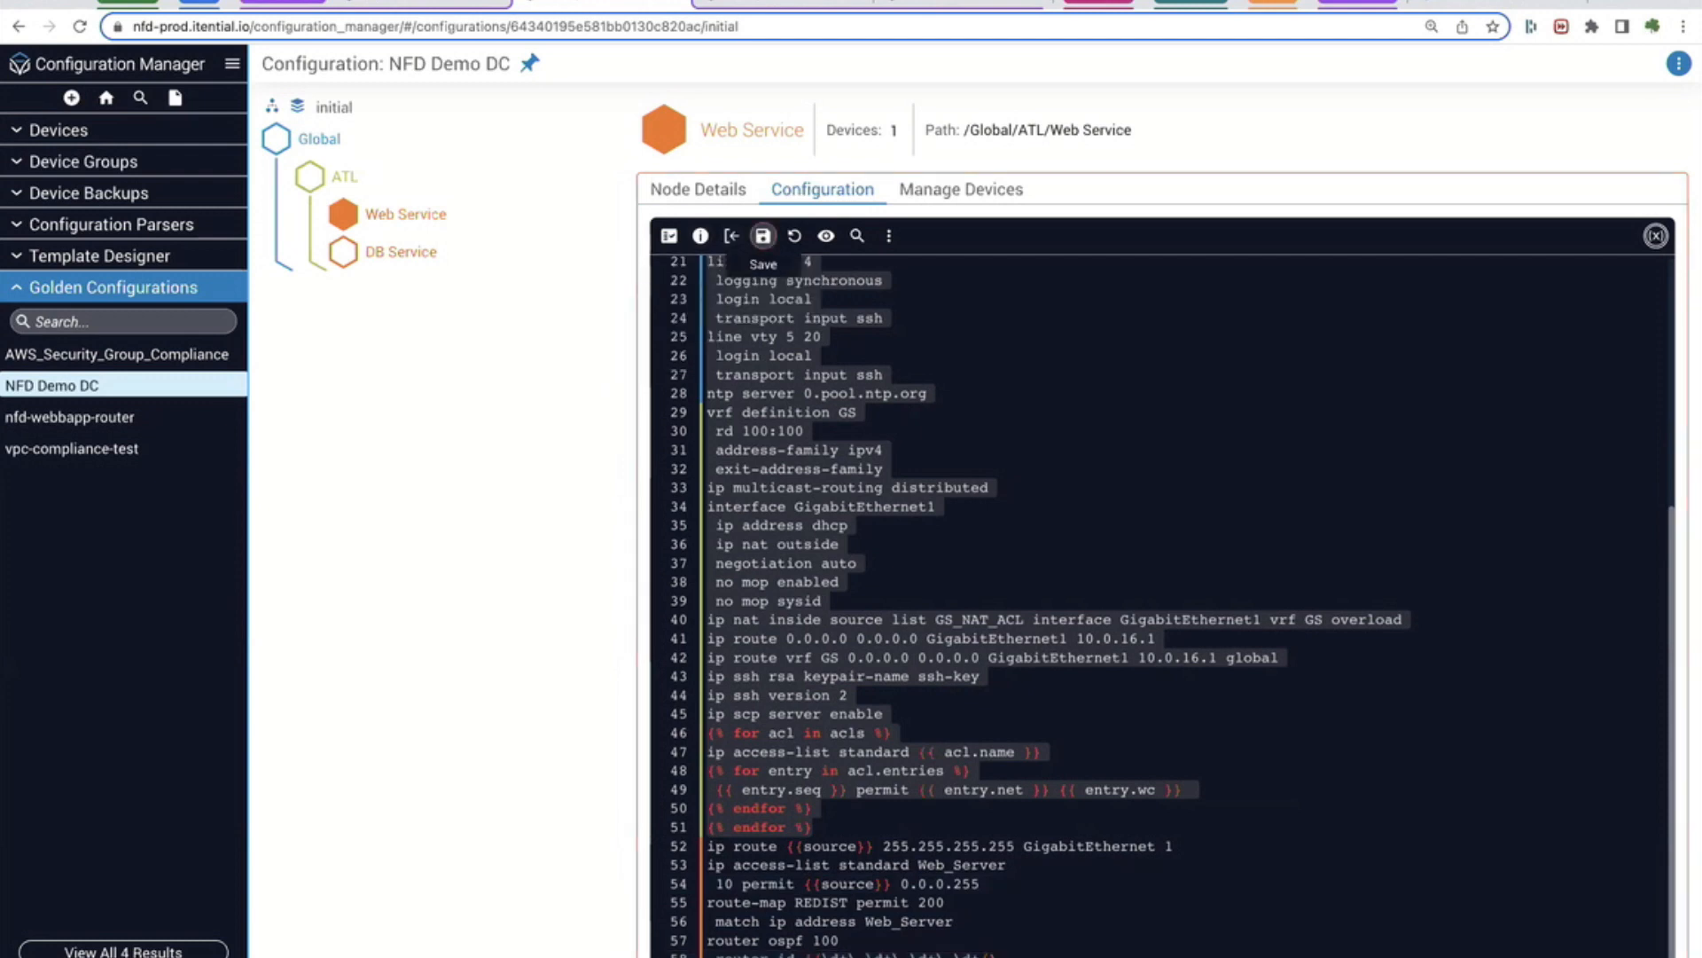
click(763, 236)
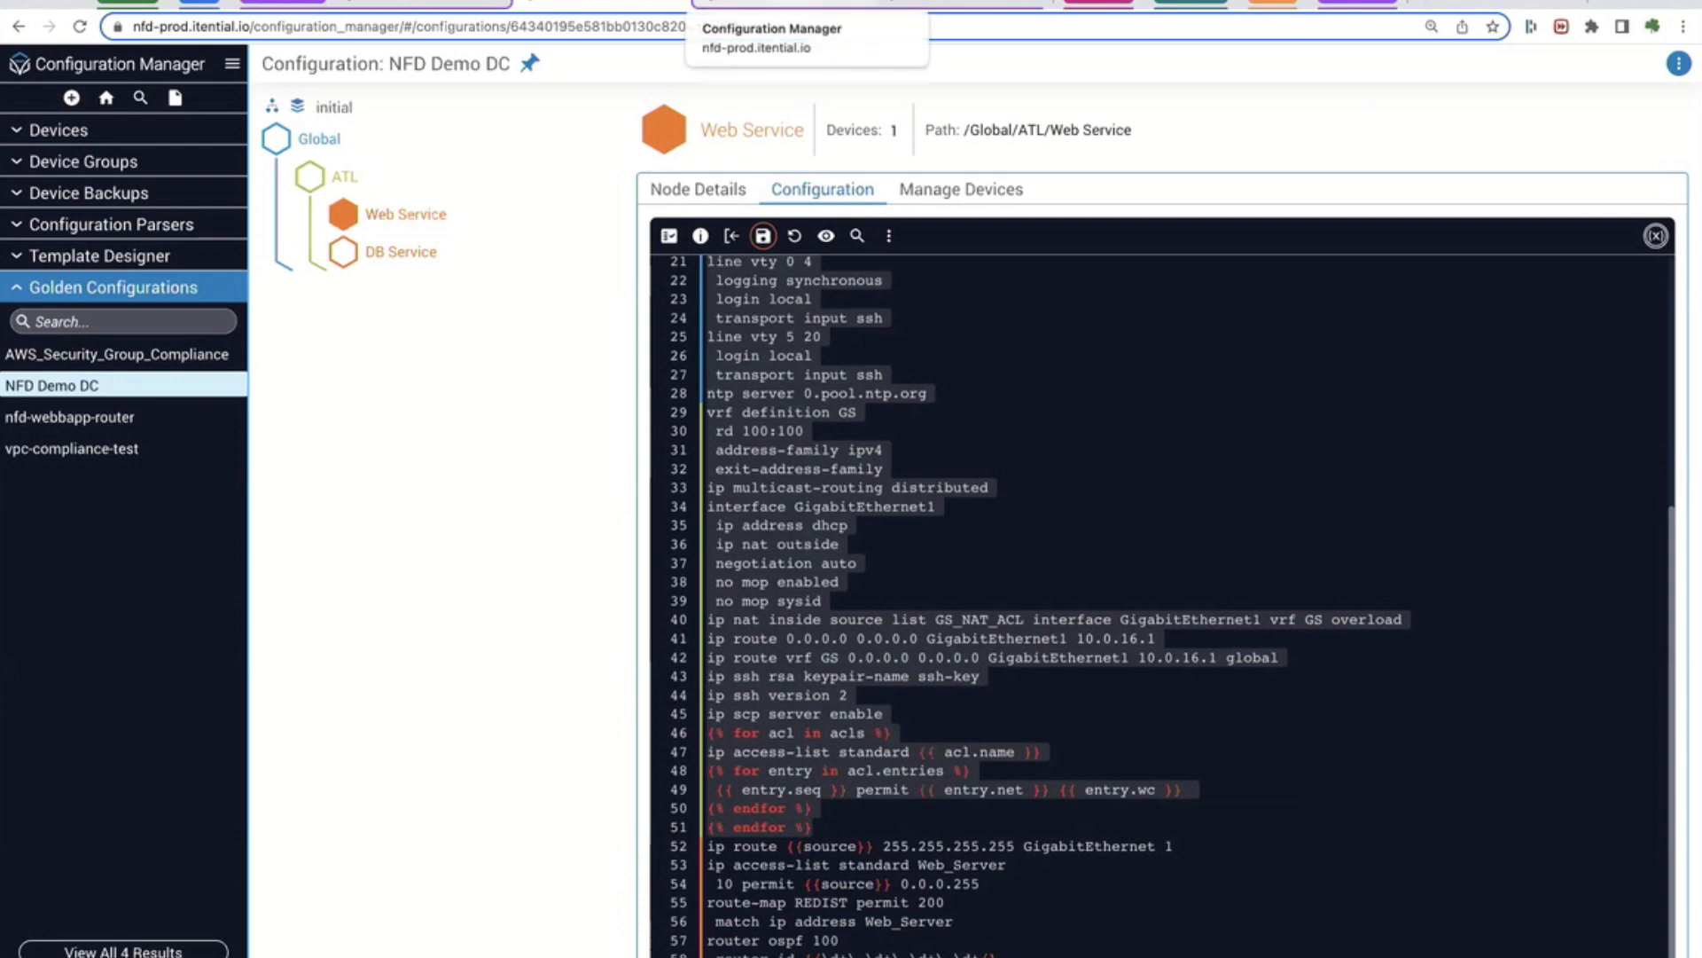
Switch to the other Configuration Manager page and start creating a new golden configuration
click(780, 4)
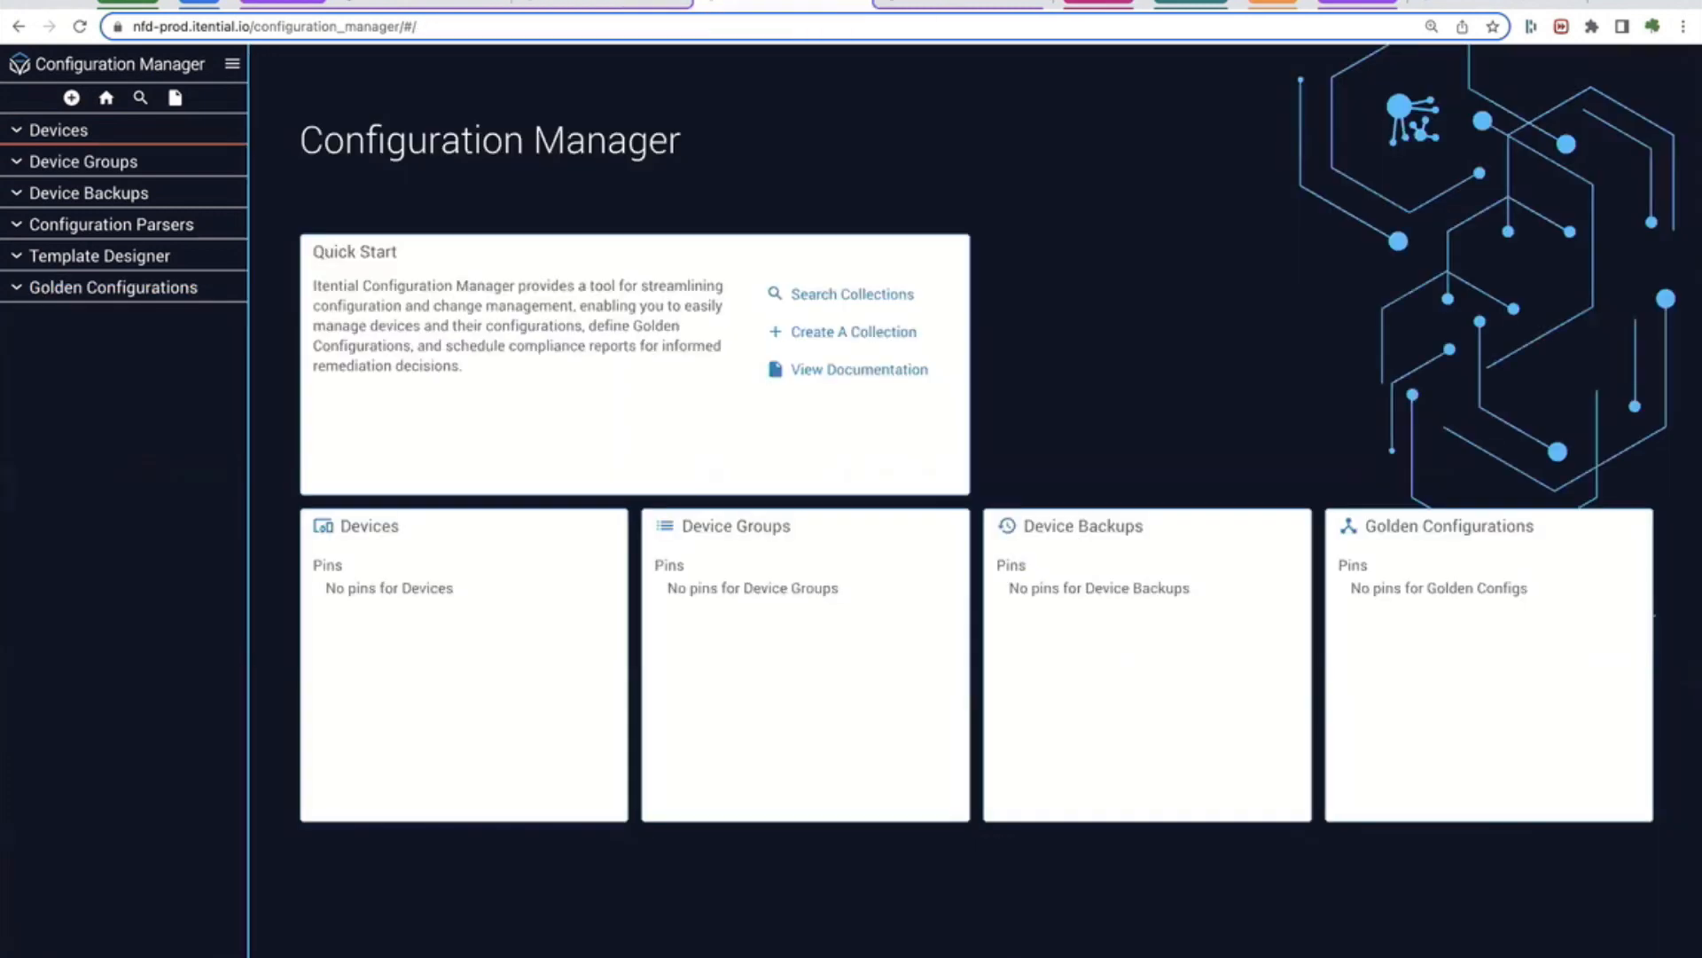
click(71, 98)
key(Return)
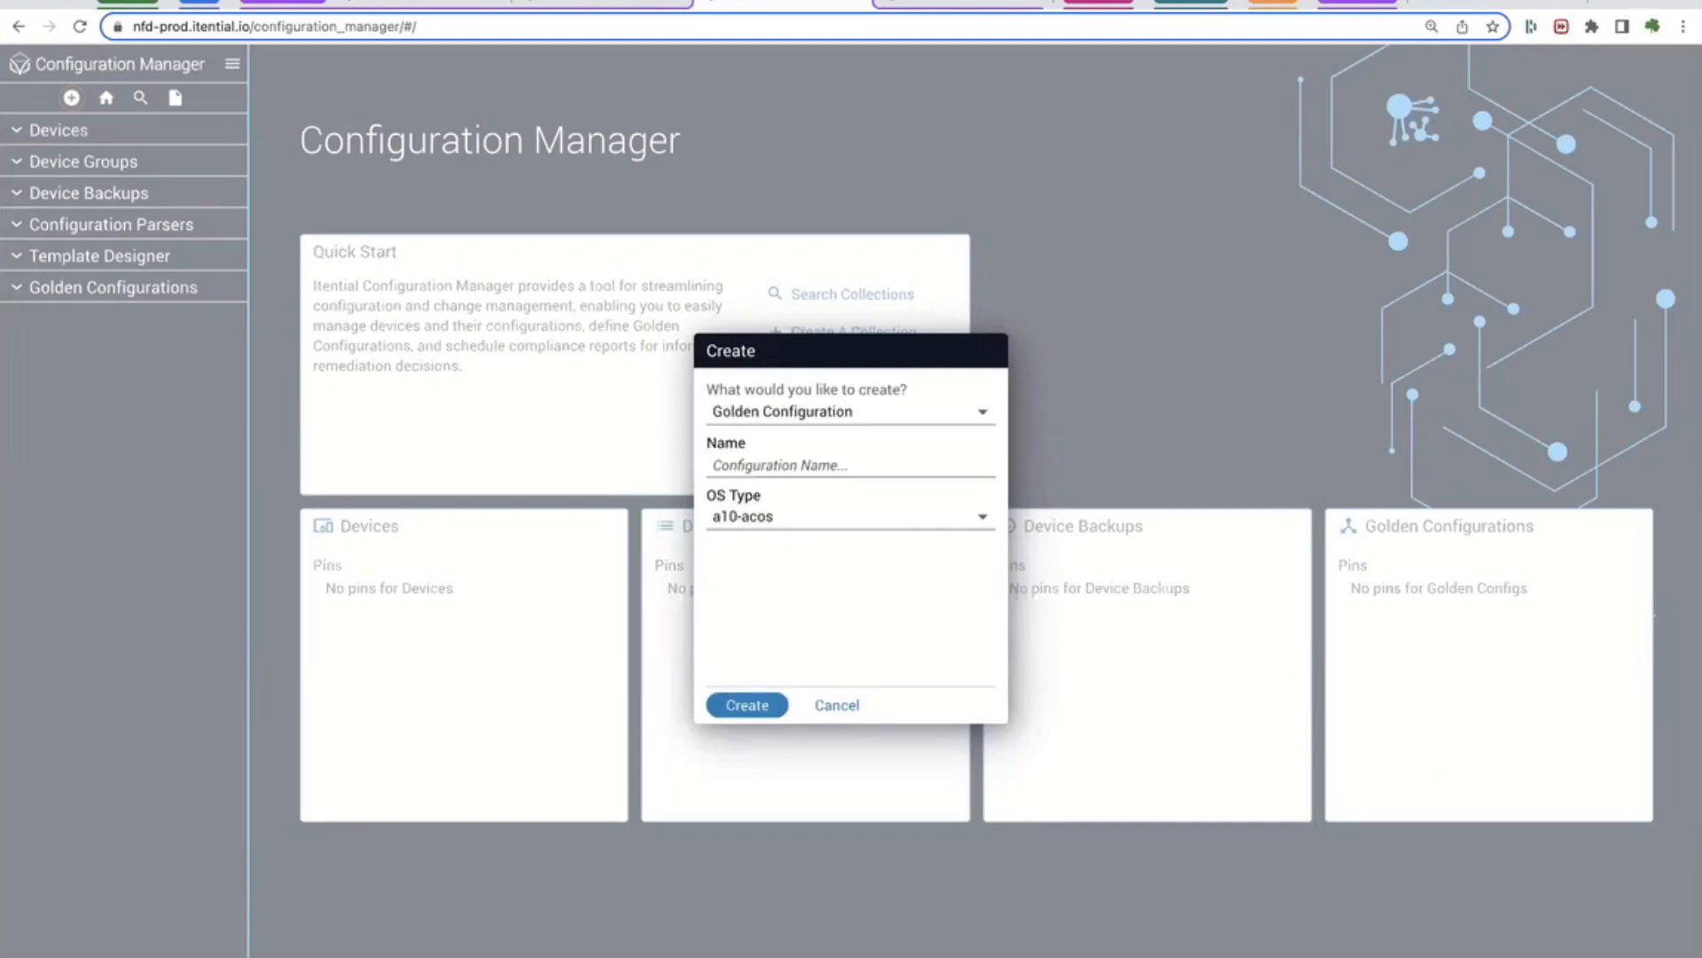